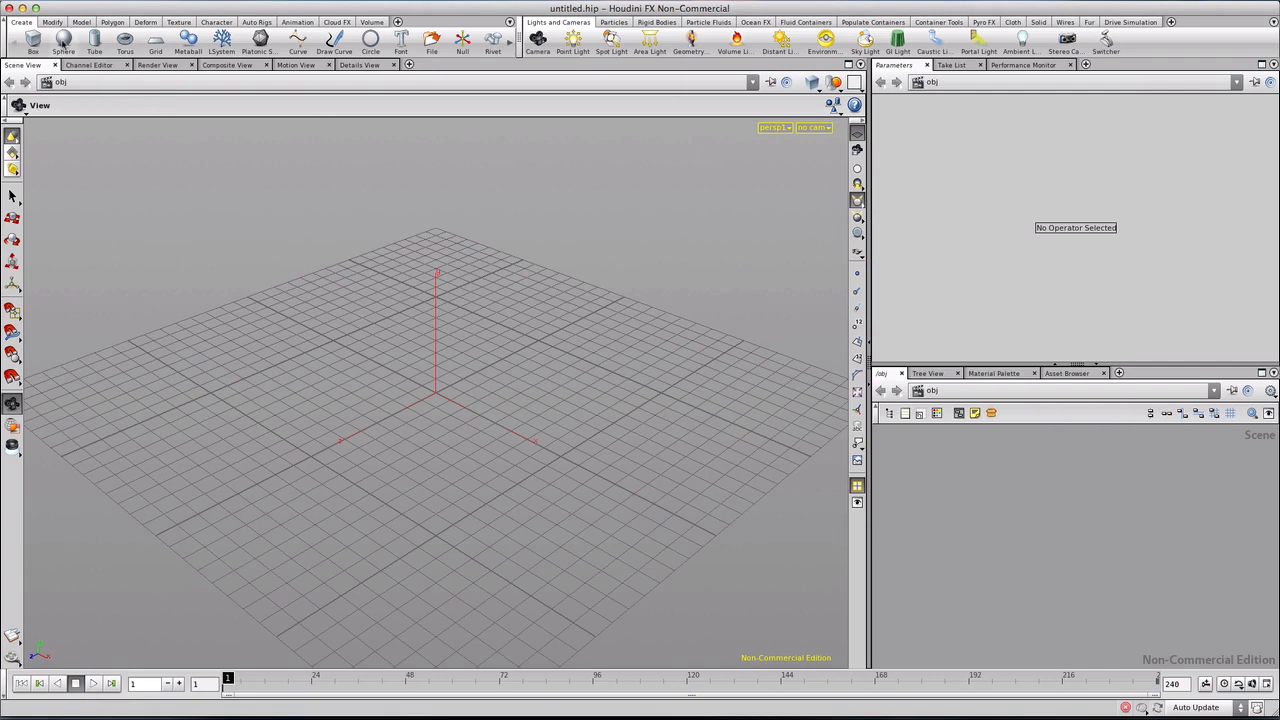
Step: Create a sphere at the origin and enter its geometry network
left_click(63, 40)
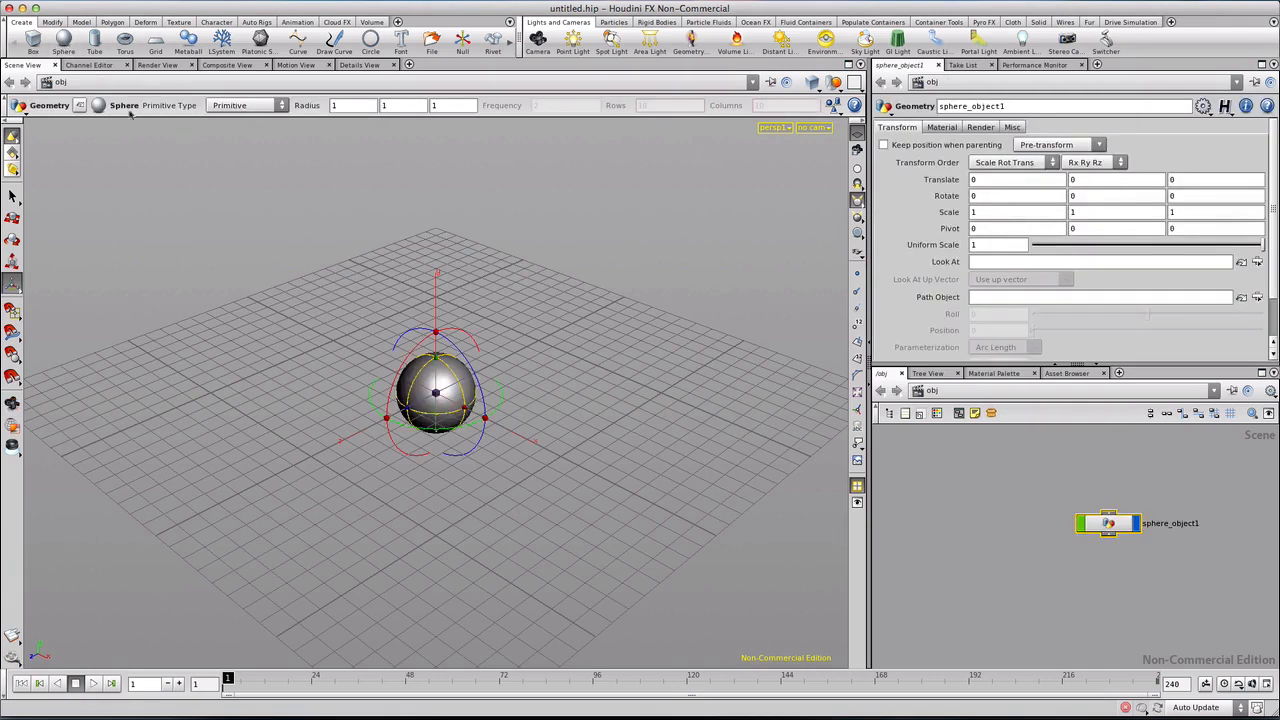
key("space+g")
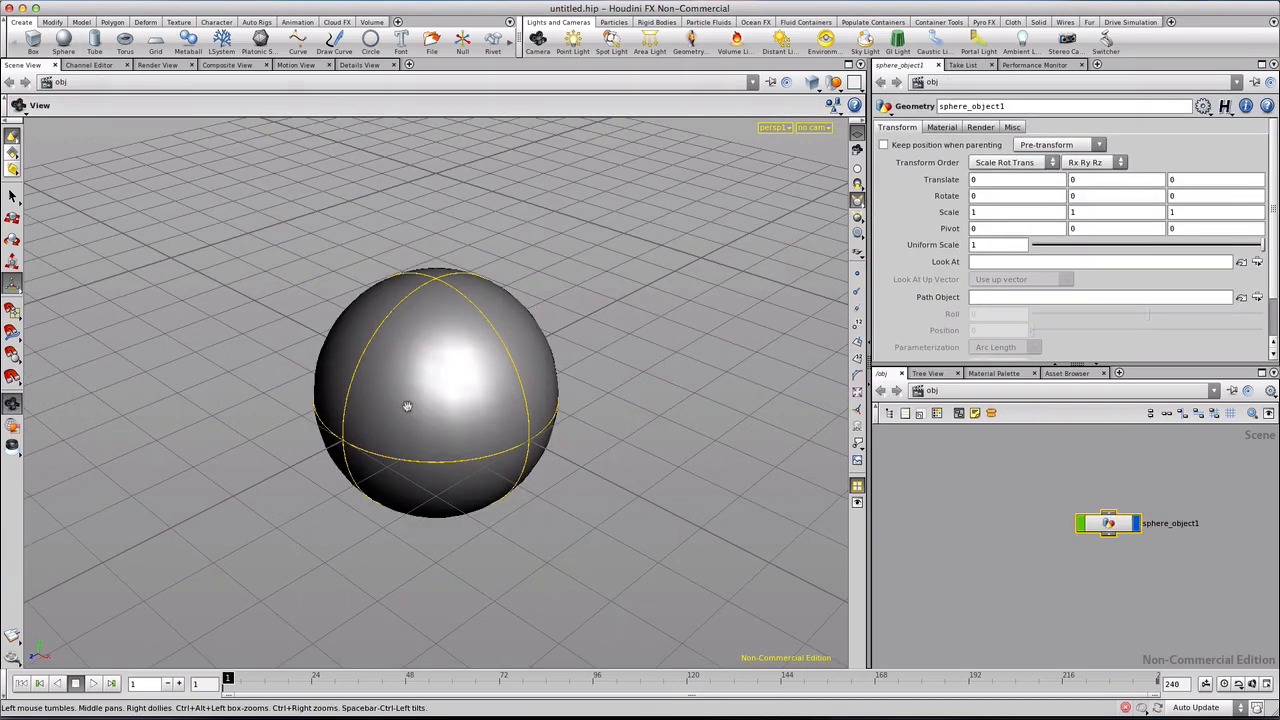
double_click(1105, 524)
left_click_drag(1083, 536, 1078, 461)
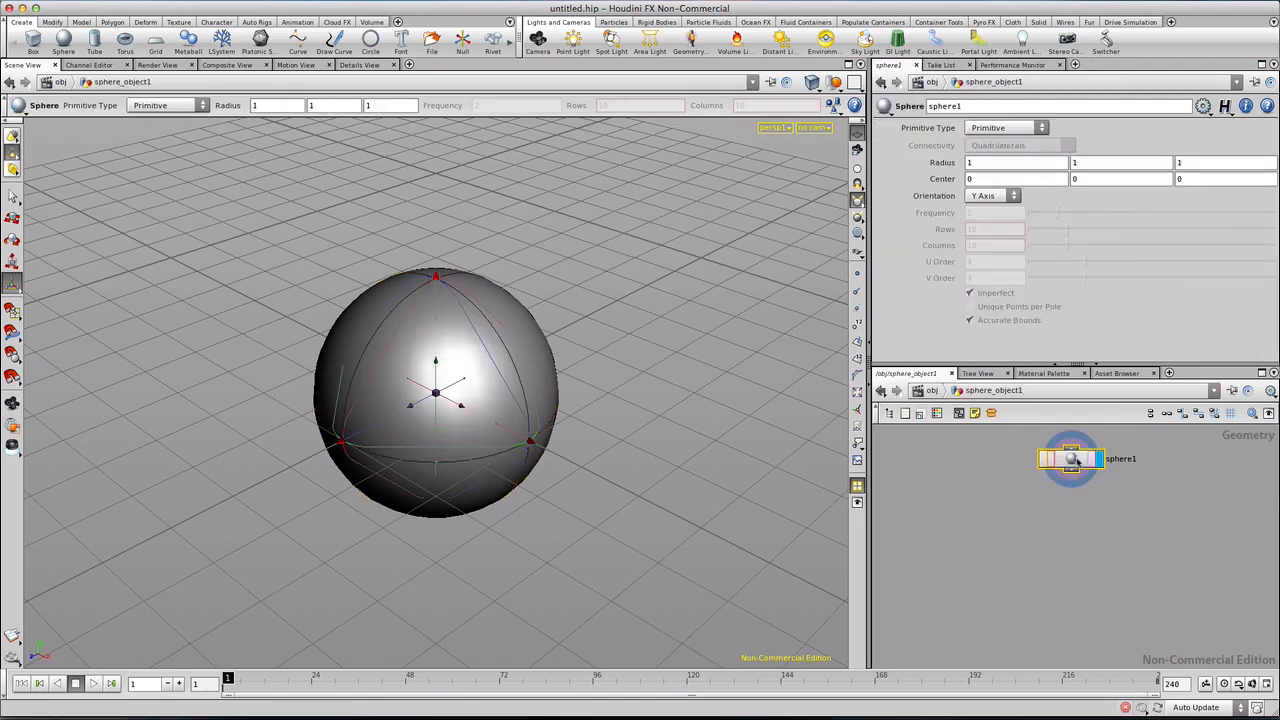
Step: Set the sphere's primitive type to Polygon Mesh with 18 rows and 36 columns
left_click(1041, 128)
left_click(994, 166)
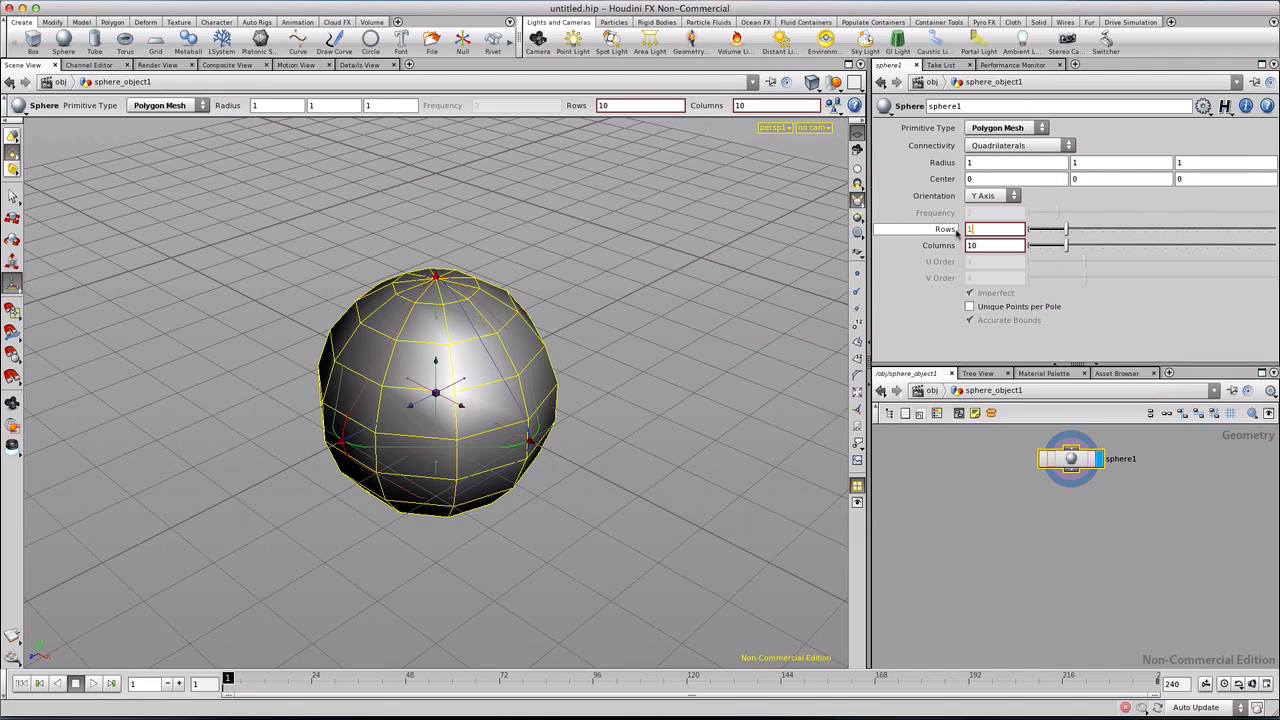
type("8")
key("Return")
key("Tab")
type("36")
key("Return")
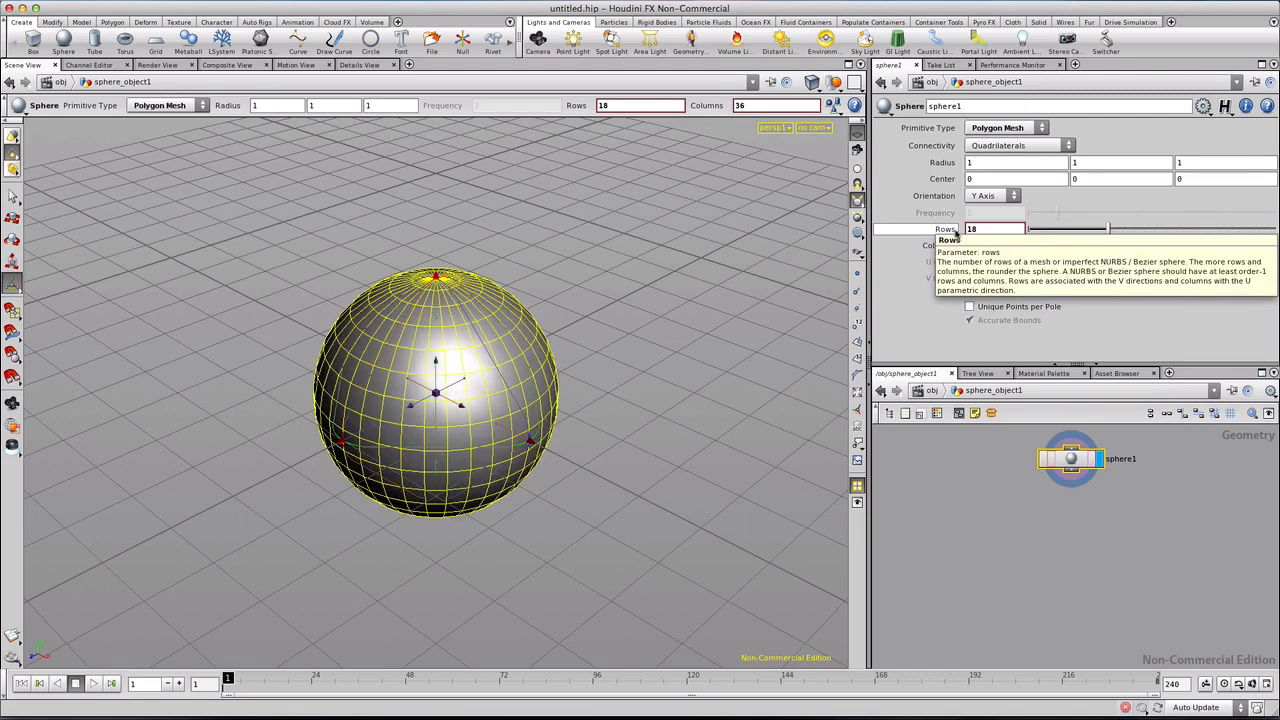
Step: Limit face selection to front-facing only and remove the ring of triangles at the sphere's top pole from the full selection
left_click(12, 197)
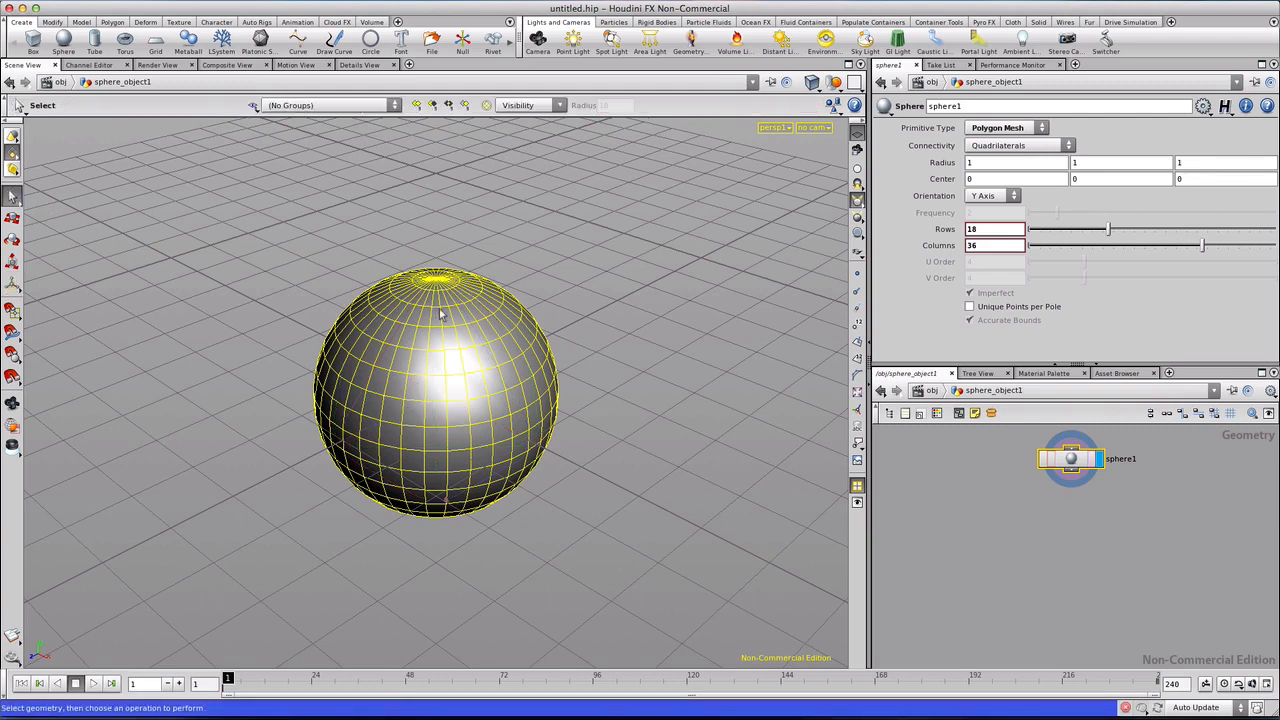
key("Escape")
left_click_drag(432, 304, 462, 390)
scroll(462, 390, "up", 2)
key("s")
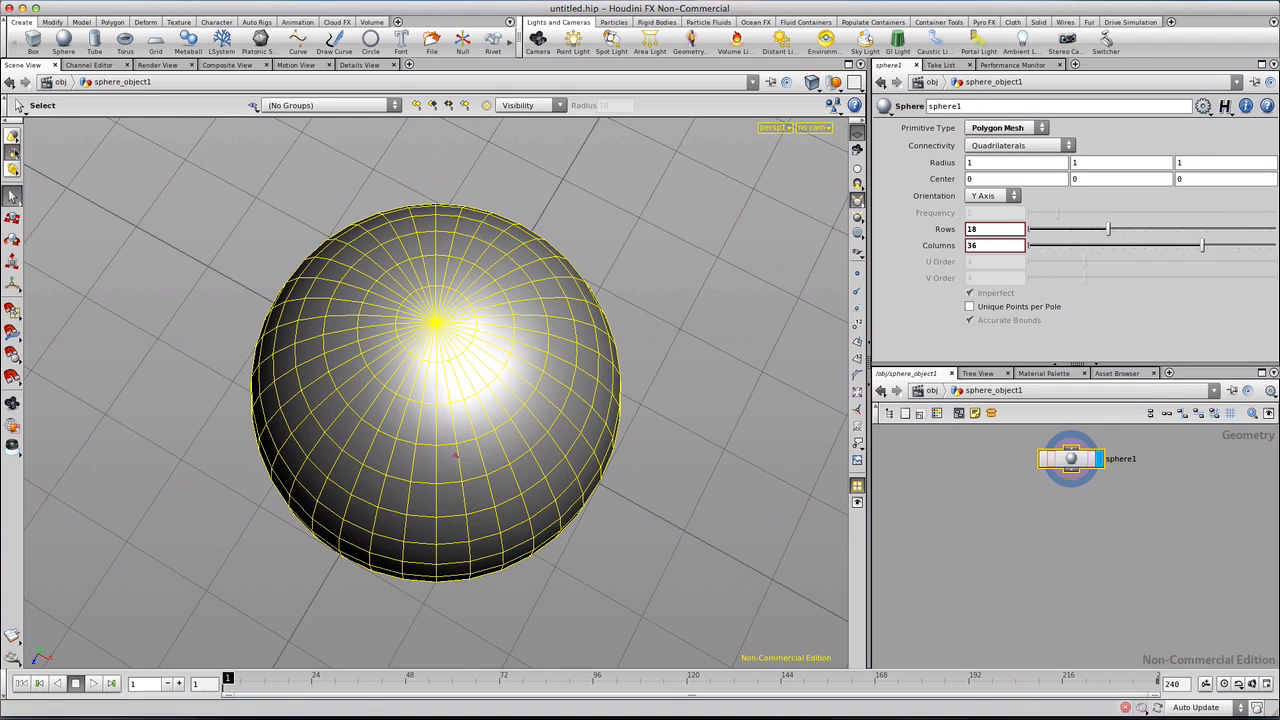
left_click(13, 152)
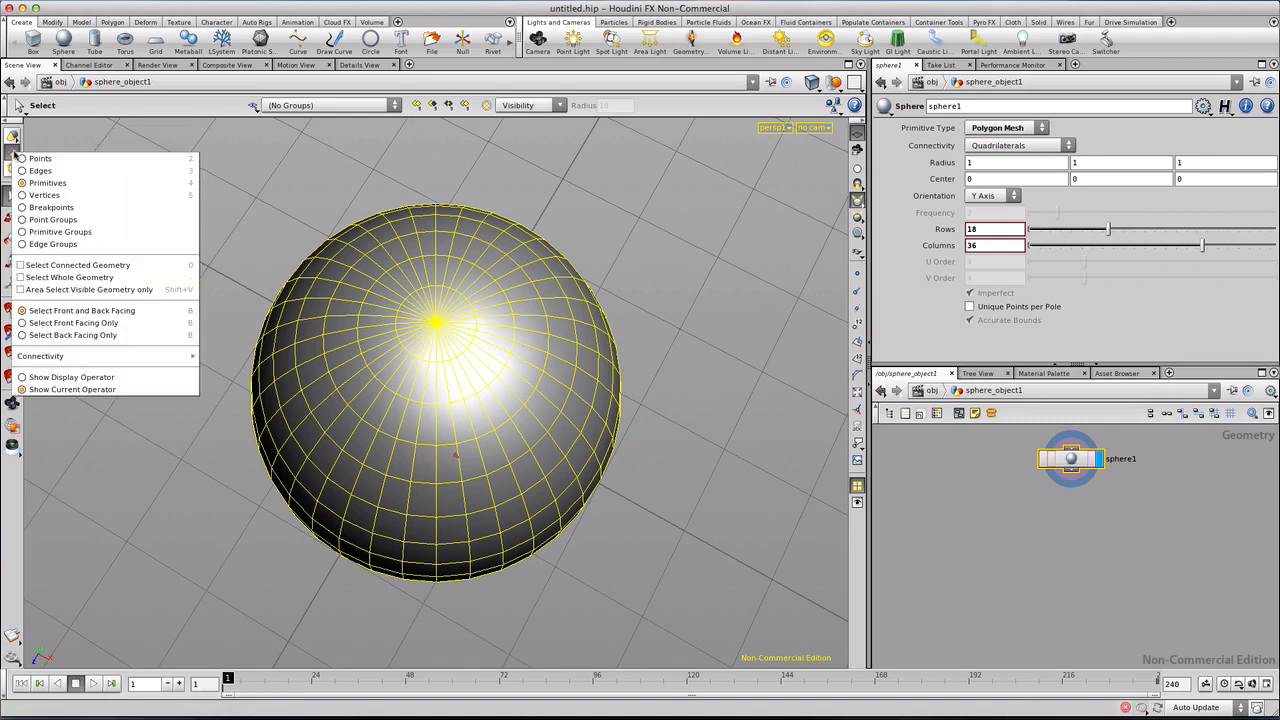
left_click(72, 323)
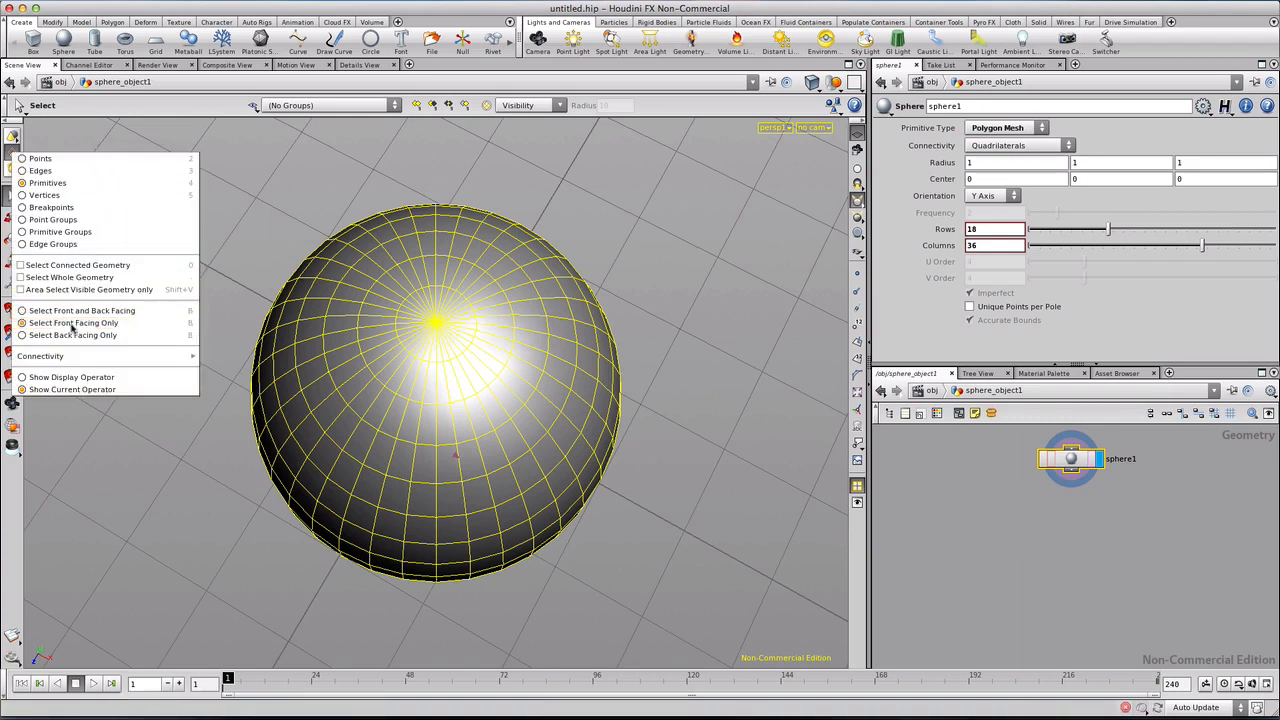
left_click(430, 322)
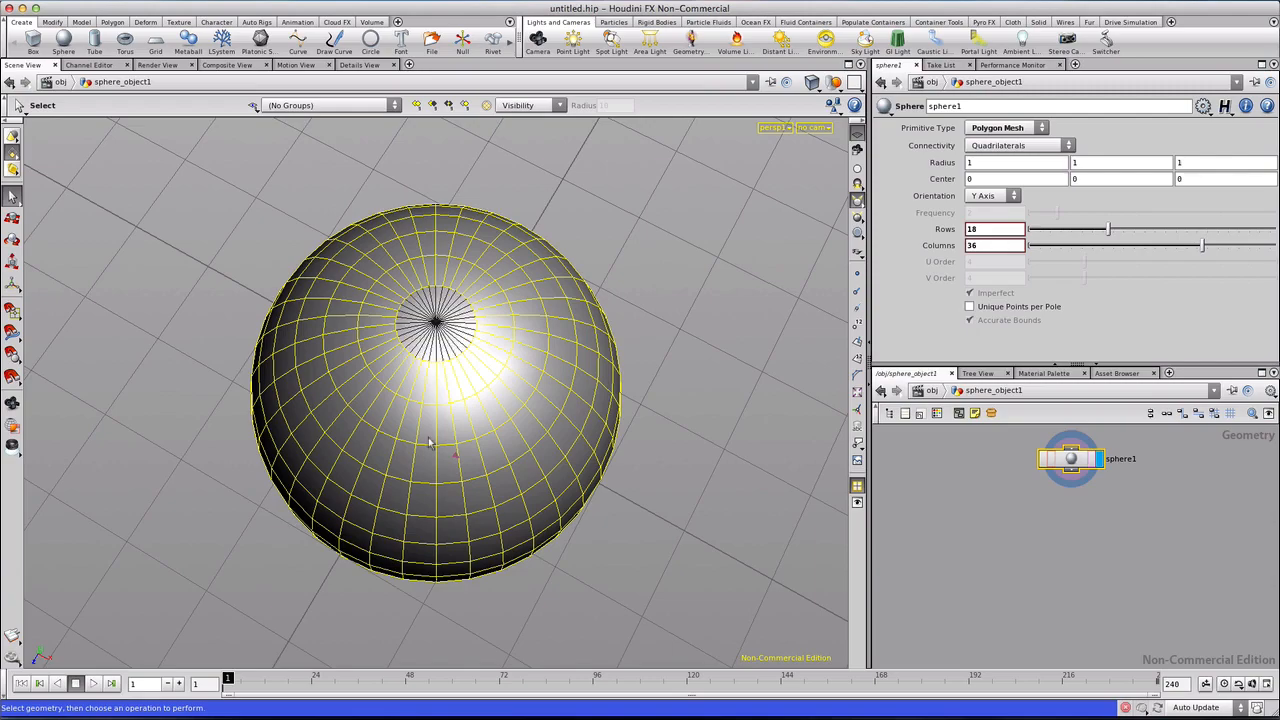
Step: Remove the ring of triangles at the sphere's bottom pole from the face selection
key("Escape")
left_click_drag(426, 503, 397, 201)
key("s")
left_click_drag(421, 383, 453, 406, "ctrl")
key("Escape")
left_click_drag(430, 215, 491, 431)
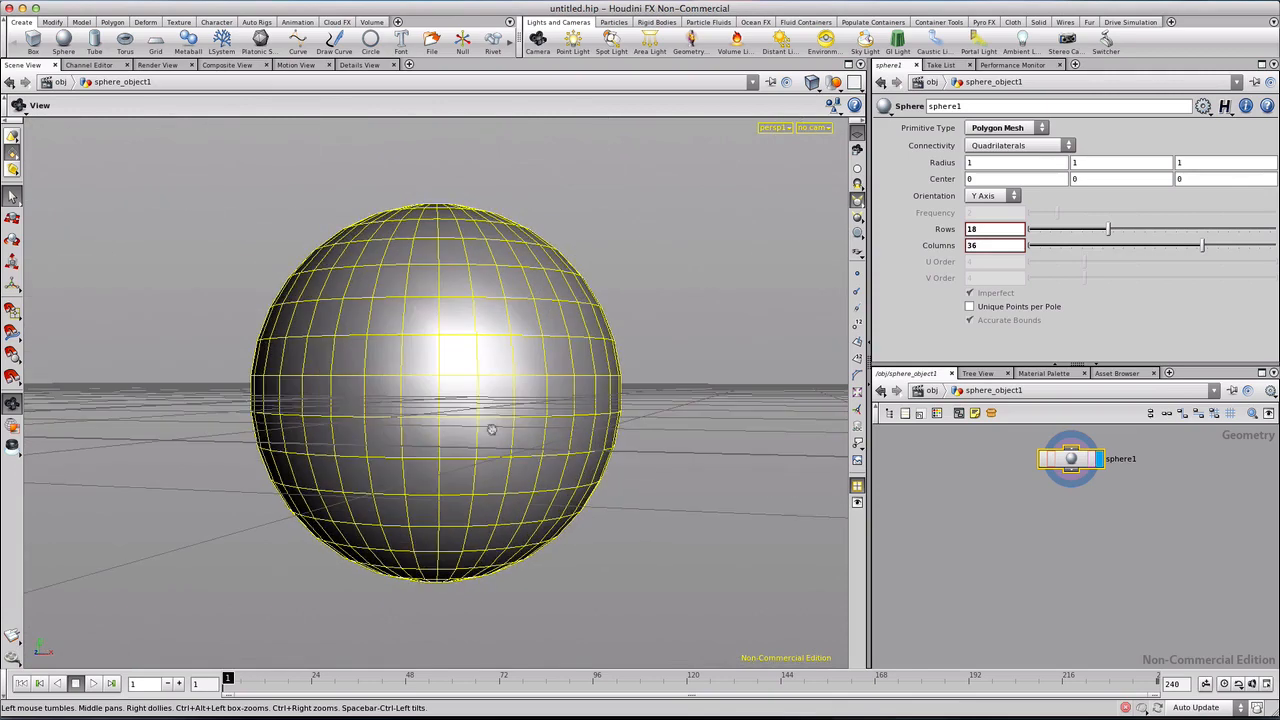
key("s")
Step: Apply a UVTexture to the selected faces using the Polar texture type with Fix Boundary Seams enabled
left_click(179, 22)
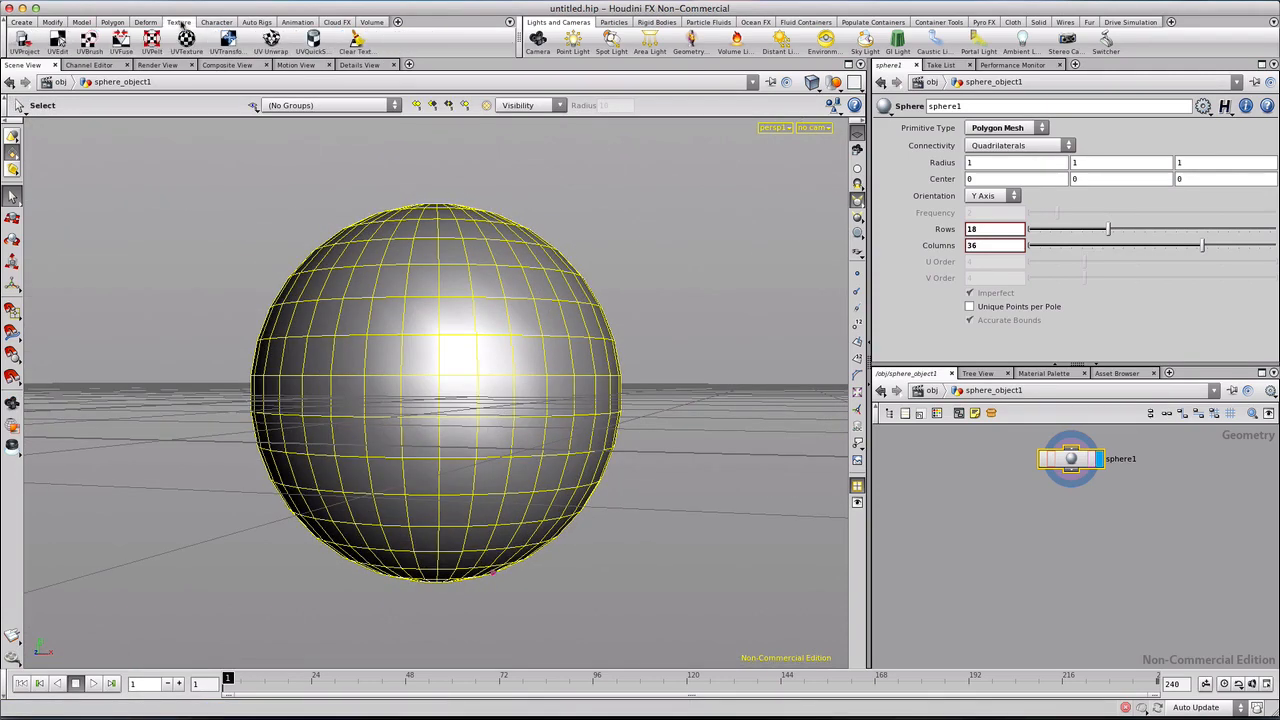
left_click(186, 40)
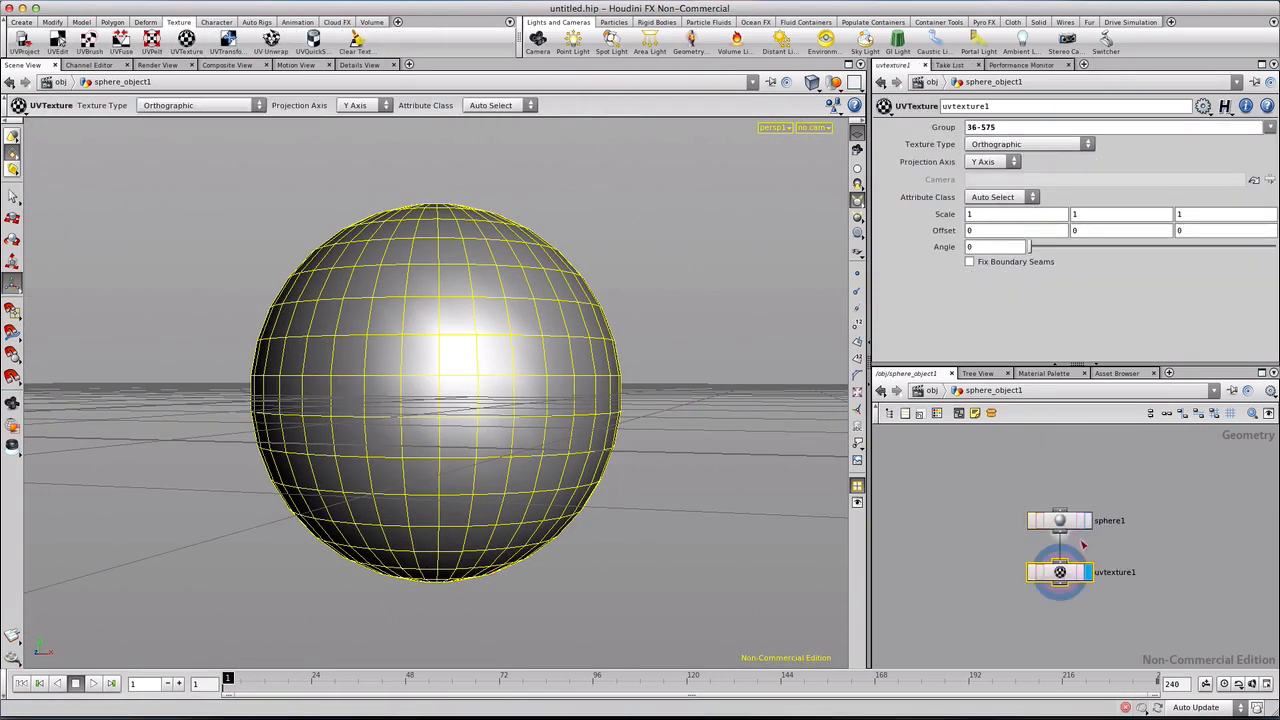
left_click(1084, 144)
left_click(1002, 166)
left_click(966, 262)
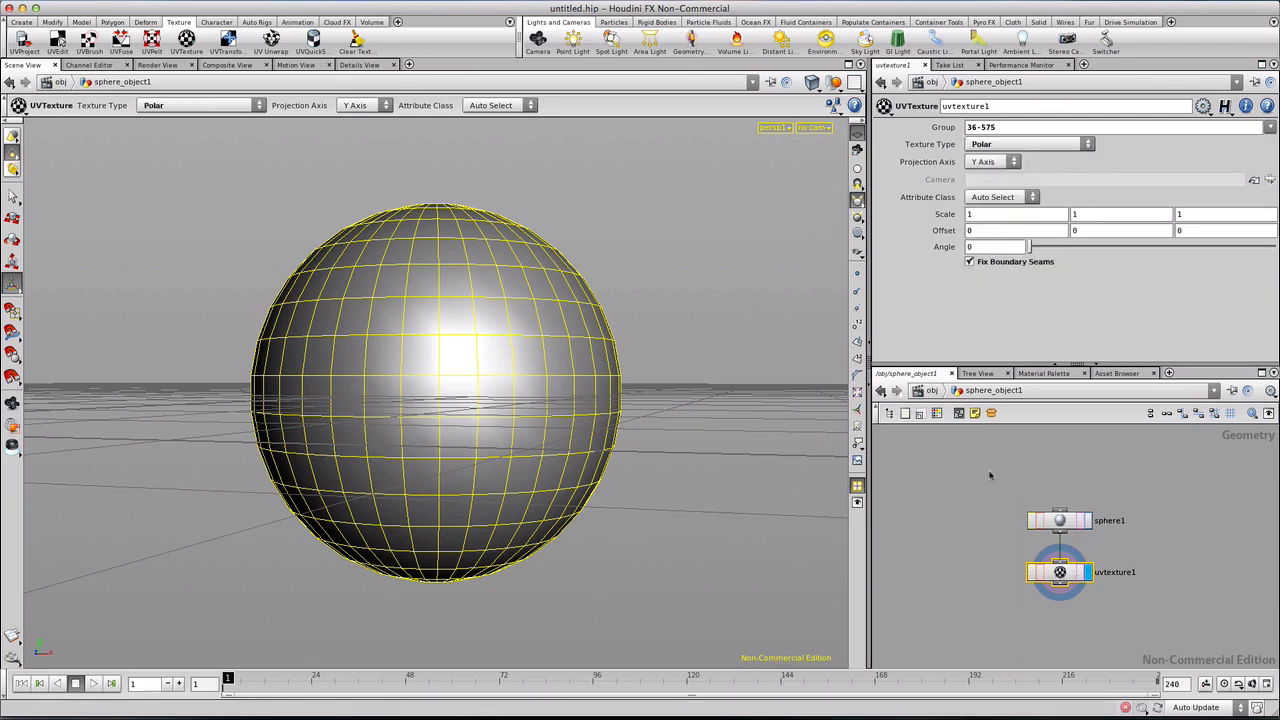
Step: Add a UVEdit node for the selected faces and arrange it below the UV texture node
left_click(57, 40)
left_click_drag(1064, 661, 1060, 623)
middle_click_drag(1003, 603, 1010, 533)
Step: Split the scene view into two views side by side and show the UV layout in one of them
left_click(855, 83)
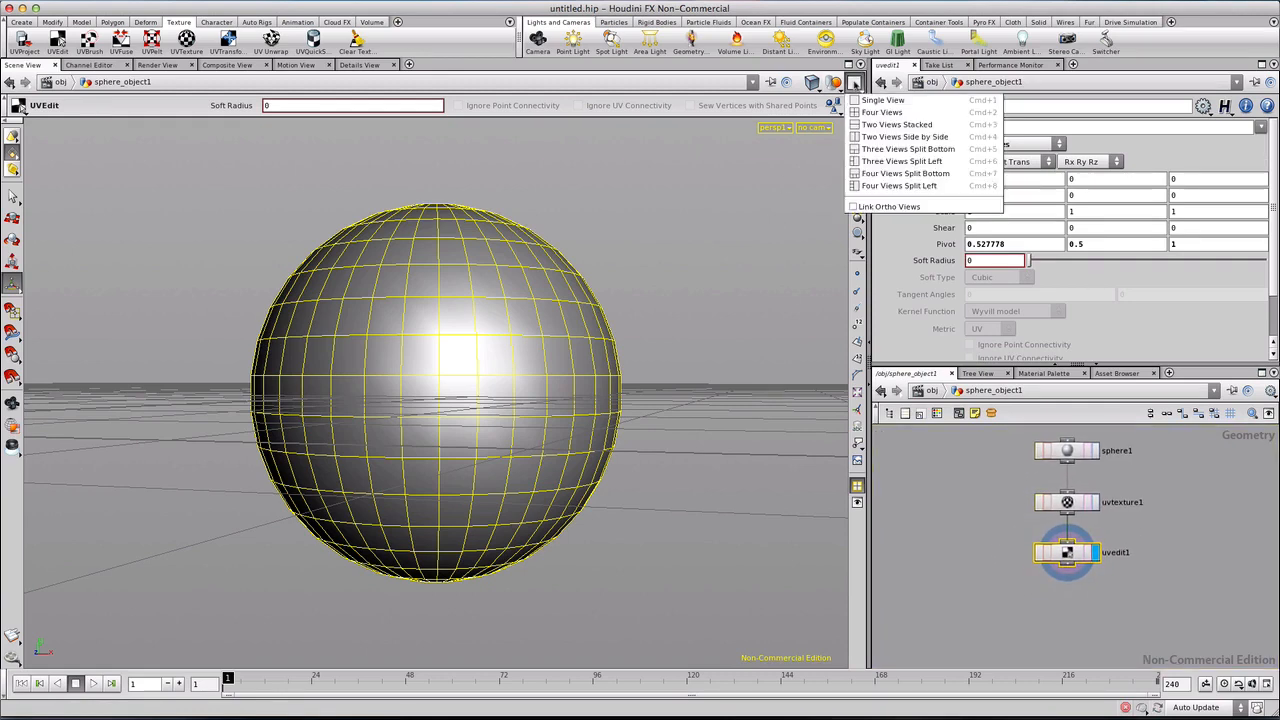
left_click(876, 141)
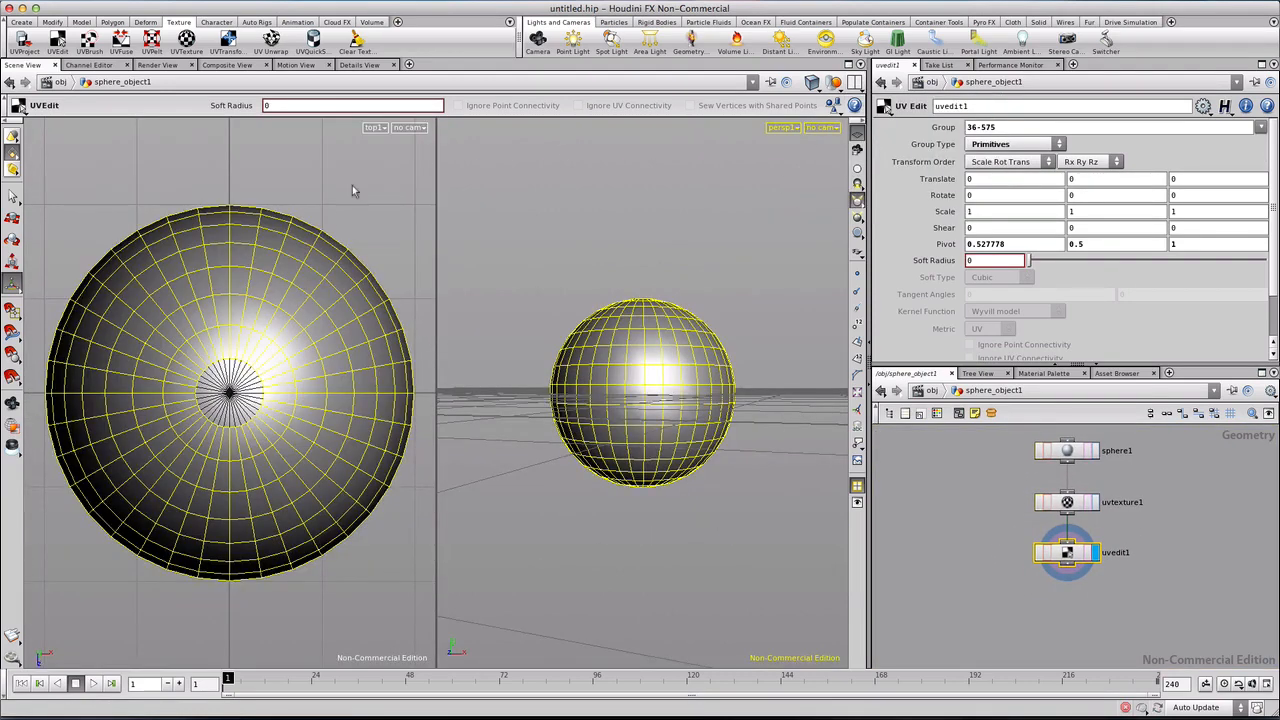
left_click(383, 128)
mouse_move(397, 146)
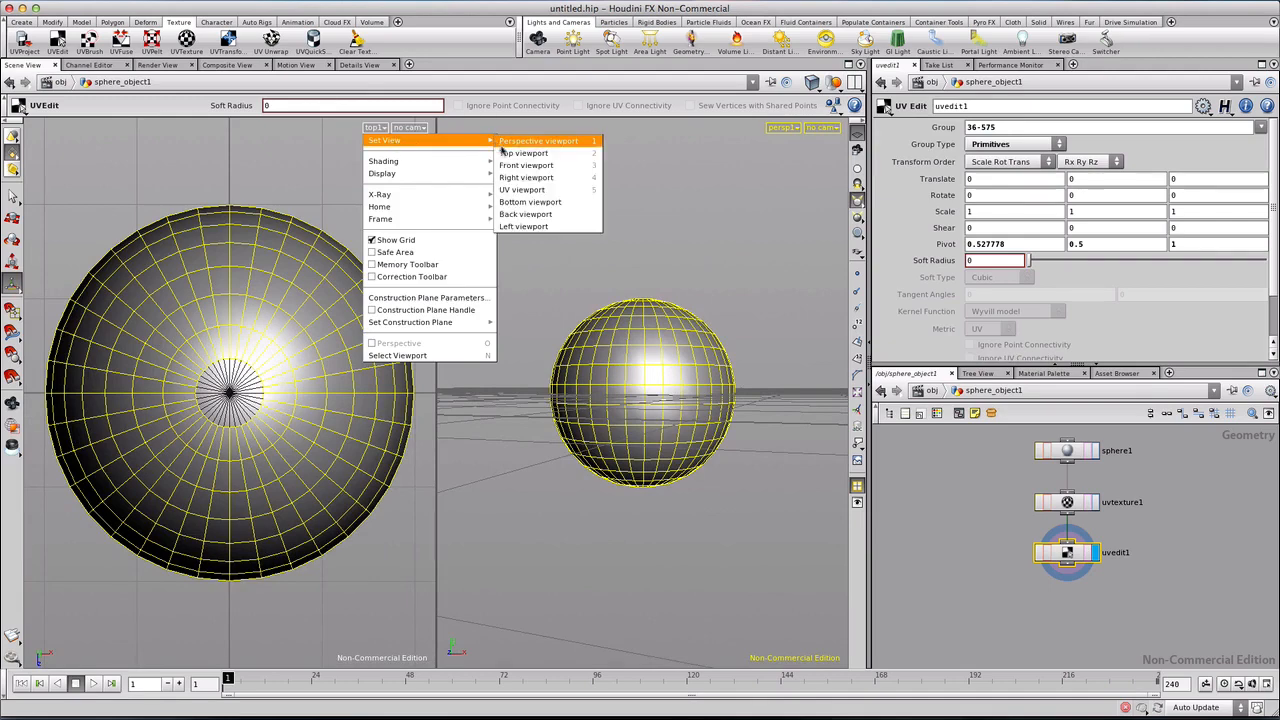
left_click(523, 190)
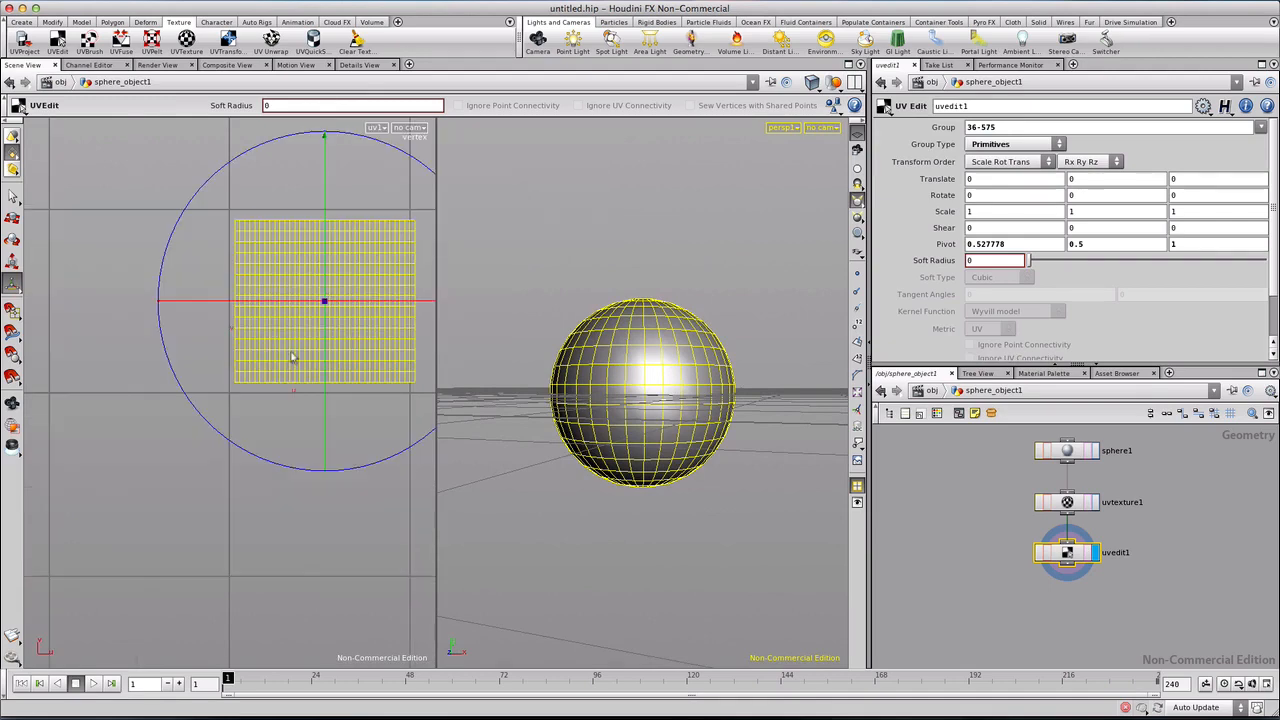
key("Escape")
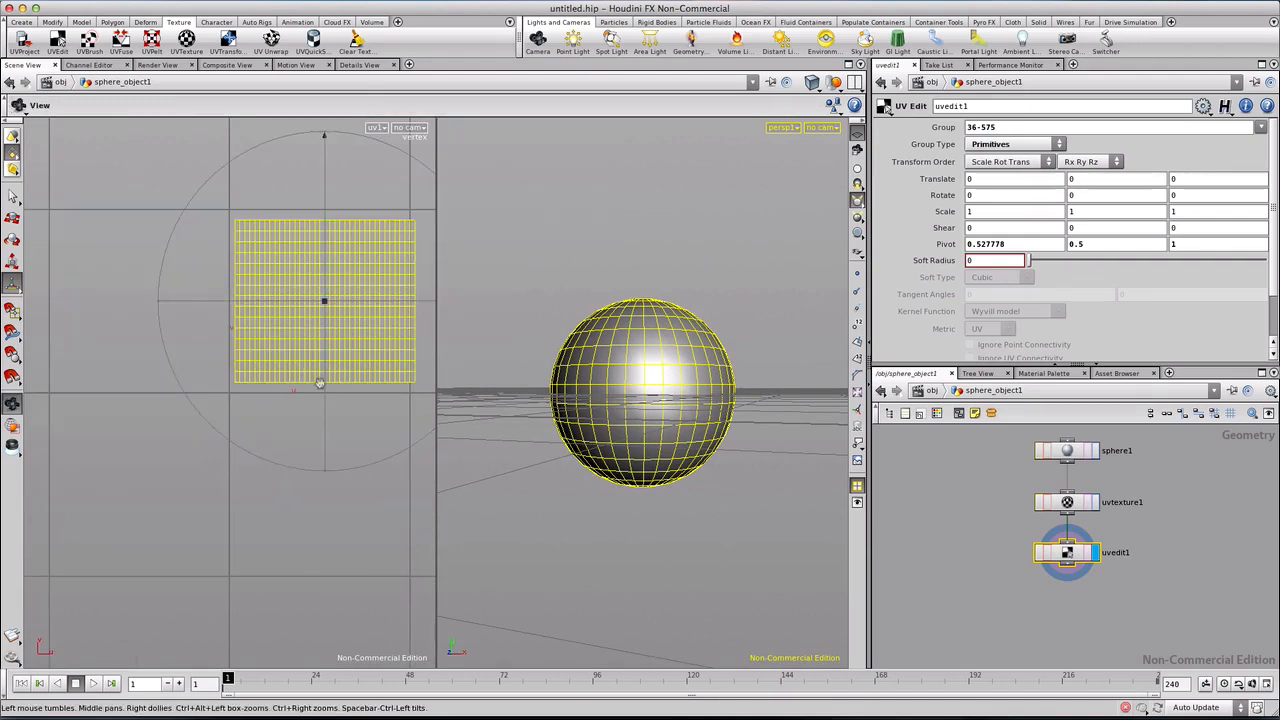
key("Return")
key("Escape")
middle_click_drag(349, 329, 289, 414)
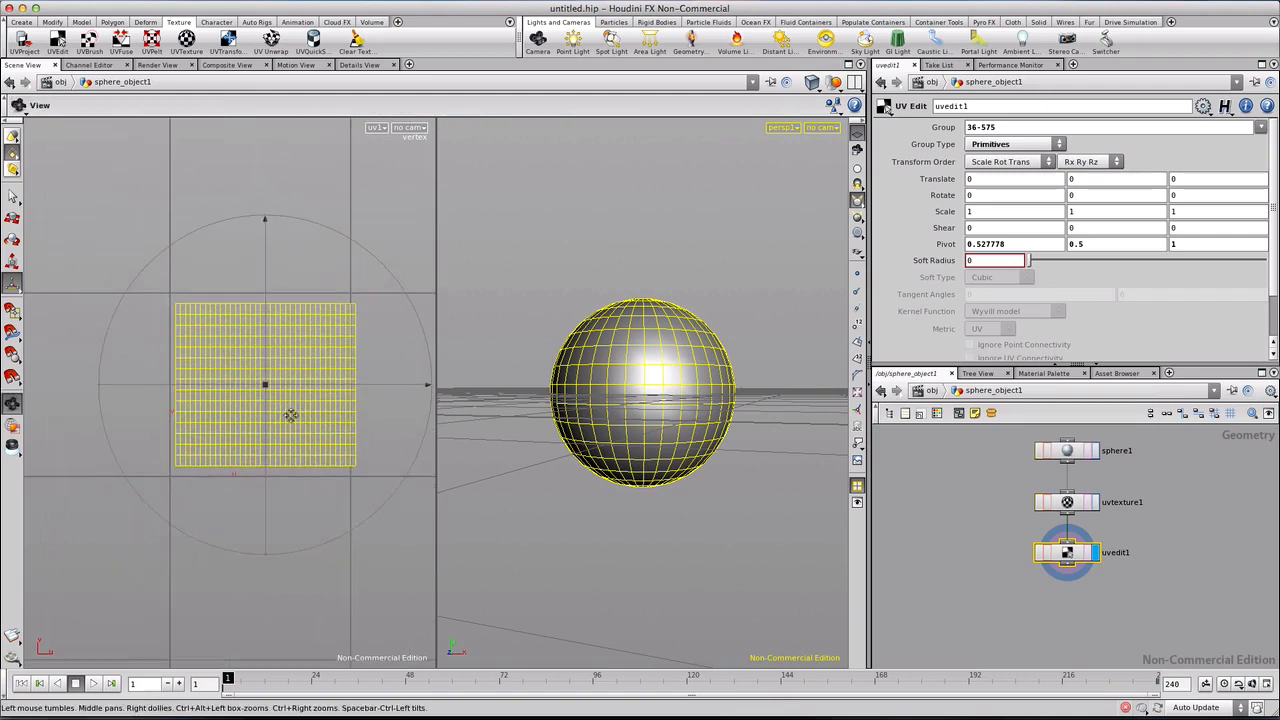
scroll(289, 414, "up", 3)
key("Return")
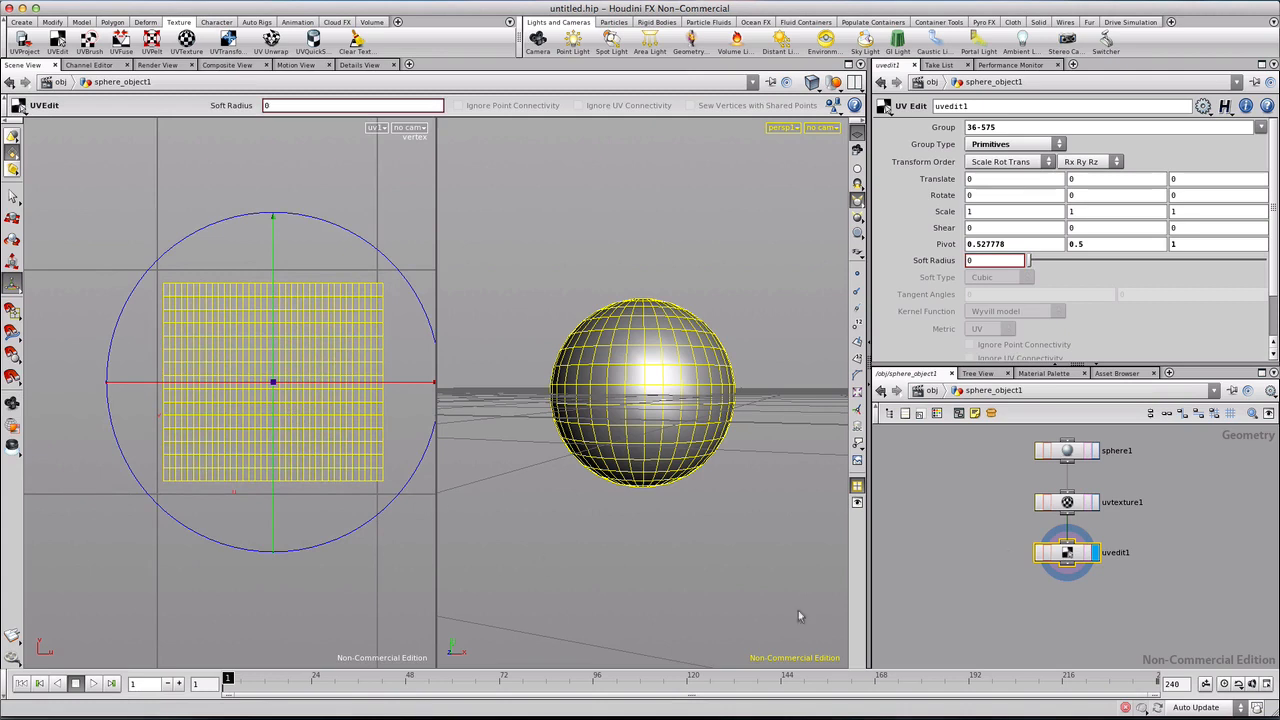
Step: Display CYCLES_DISPLACDISPLAC.tif as the UV view's background image, with Apply Operation To All Split Views turned off
left_click(1066, 503)
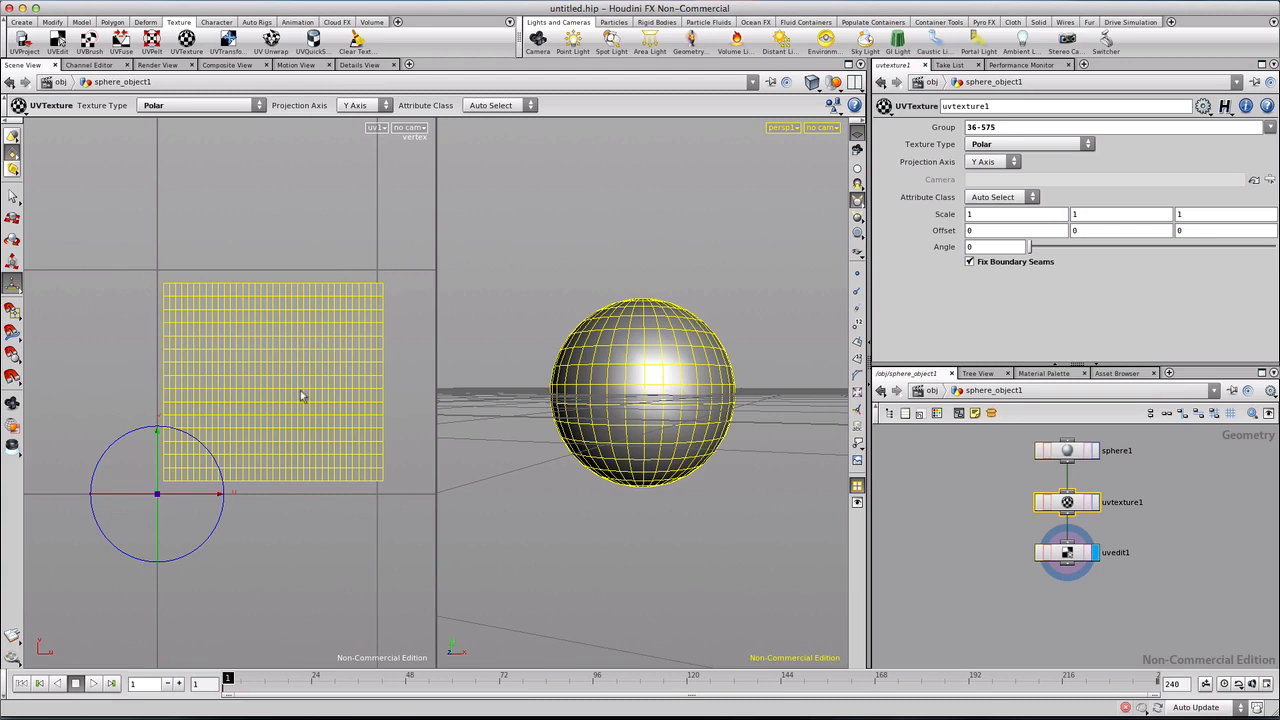
key("d")
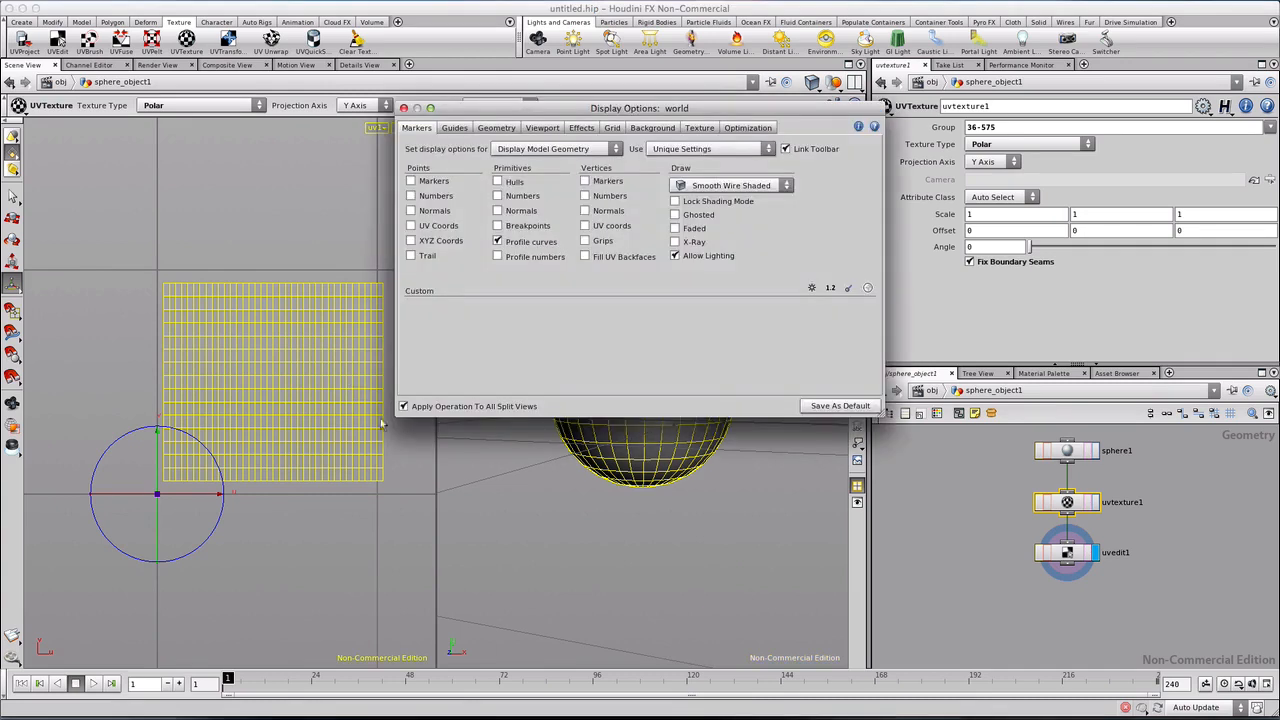
left_click(652, 128)
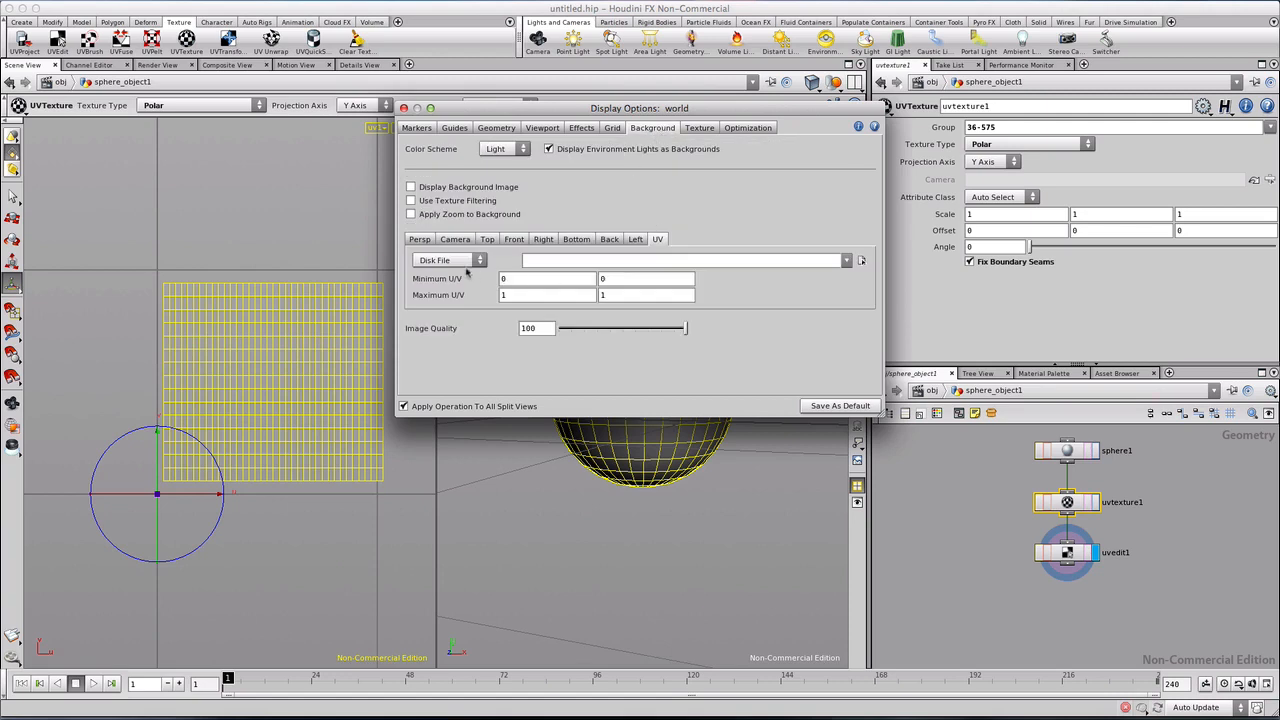
left_click(846, 260)
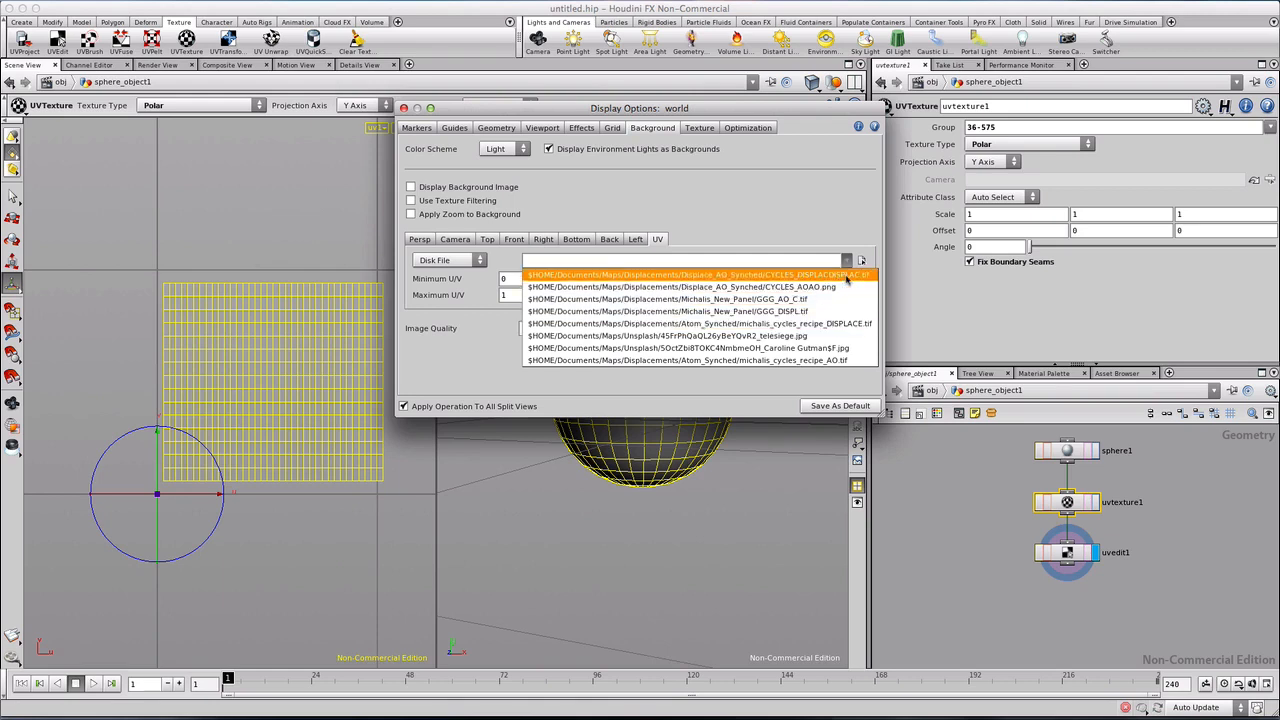
left_click(846, 275)
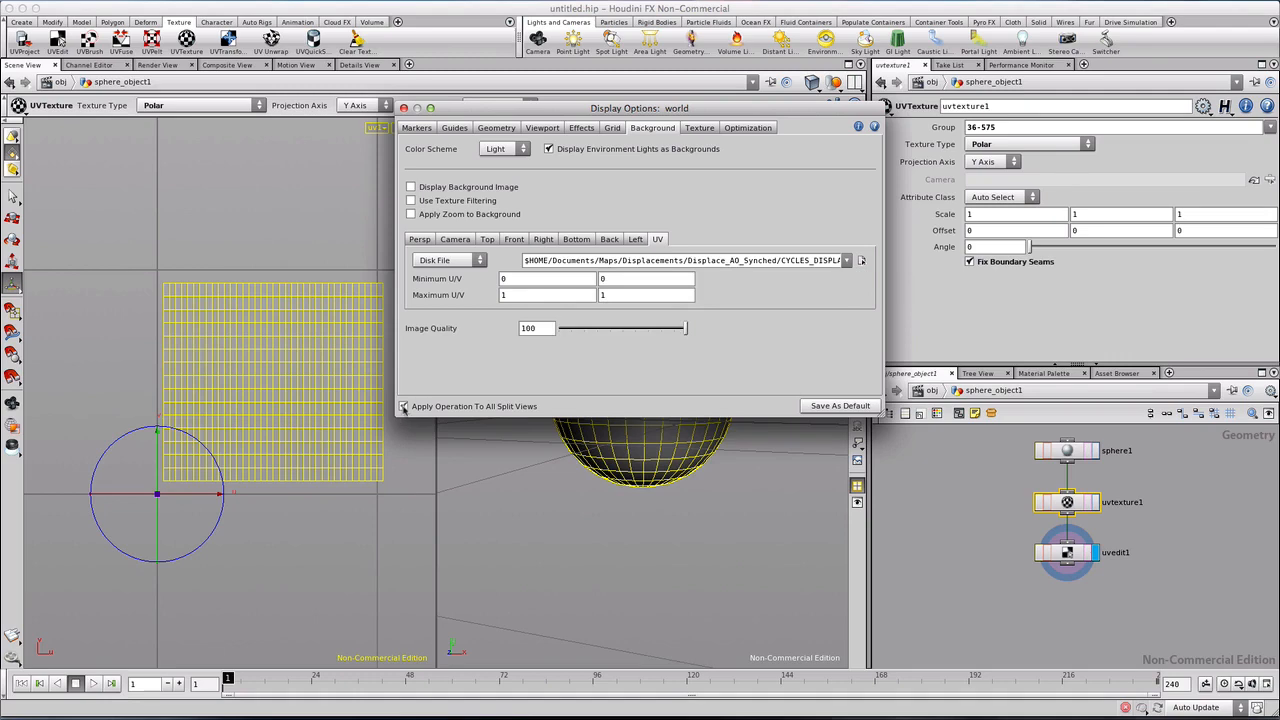
left_click(411, 187)
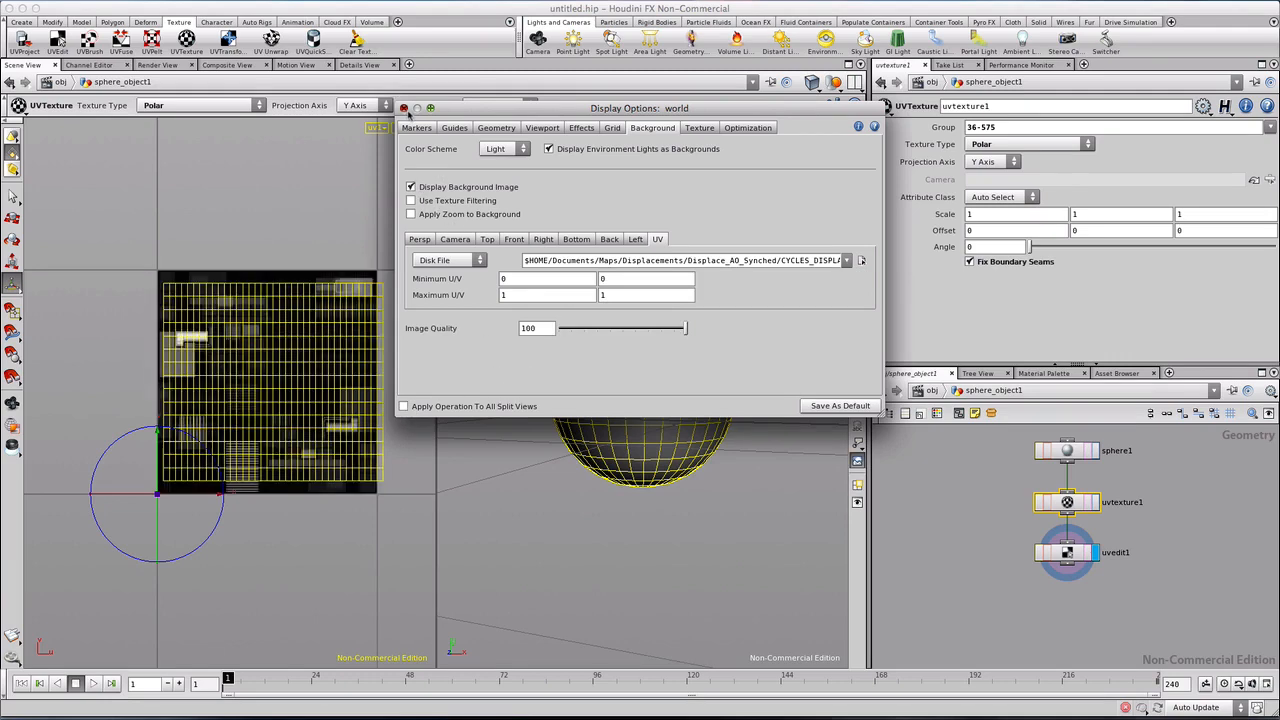
left_click(403, 107)
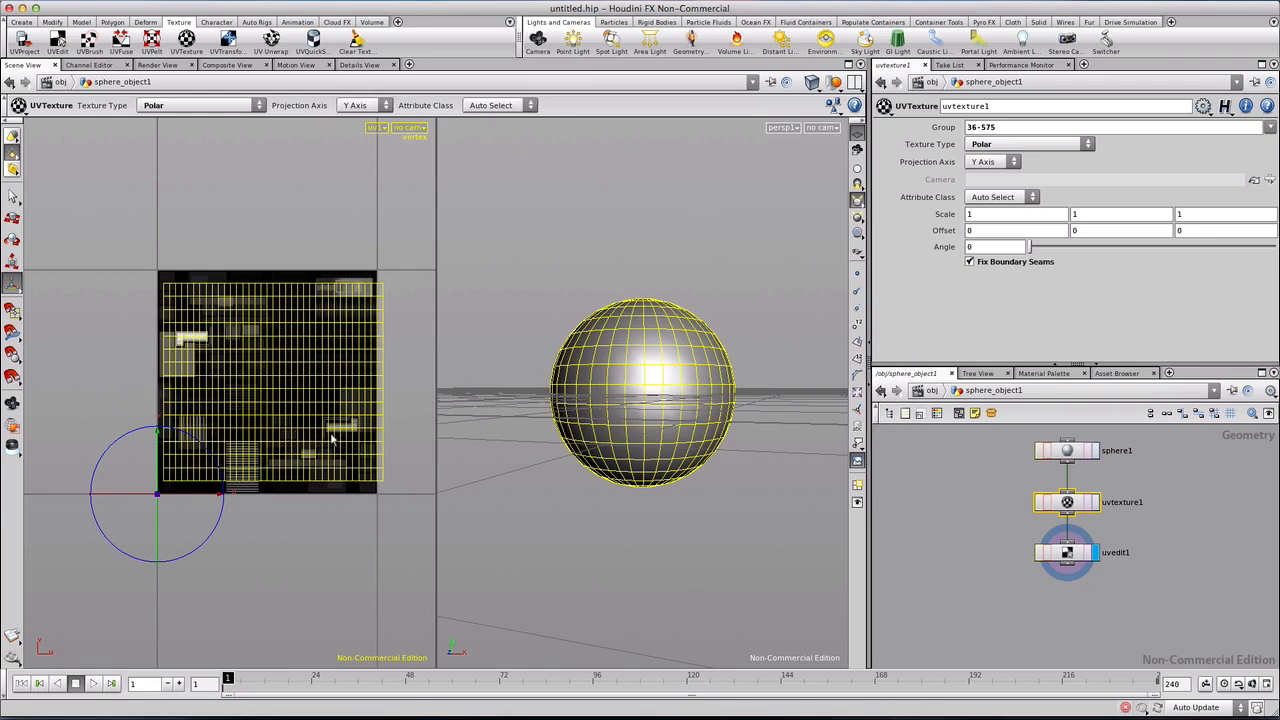
Step: Offset the polar UV projection to about -0.026 in U and -0.041 in V against the background image
key("Escape")
scroll(300, 430, "up", 3)
middle_click_drag(348, 410, 312, 376)
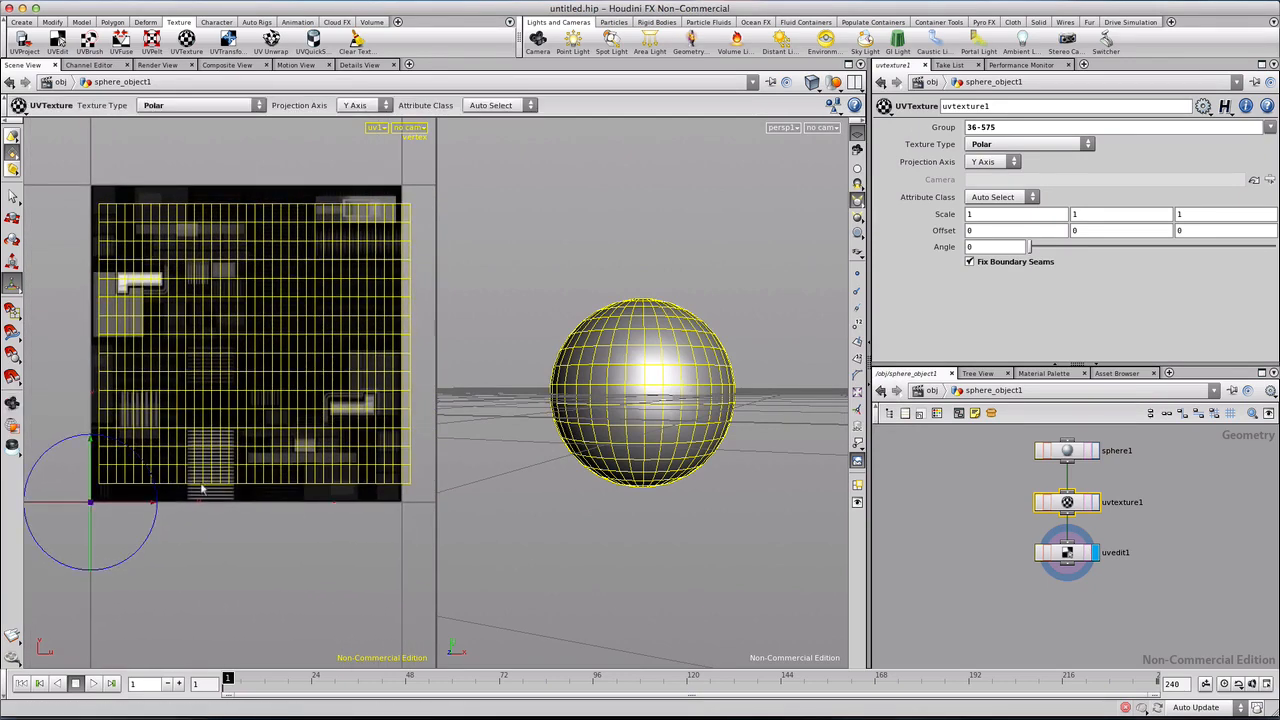
left_click_drag(151, 506, 141, 503)
left_click_drag(82, 440, 83, 453)
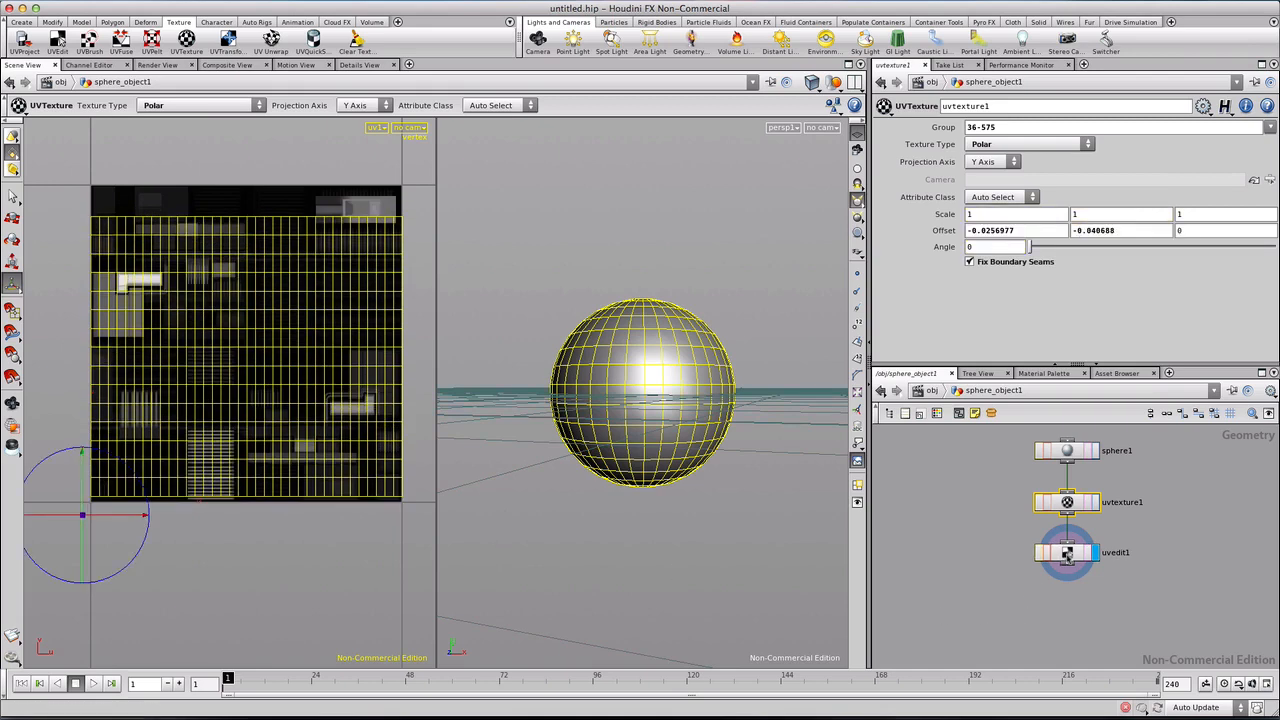
Step: Delete the UVEdit node from the sphere's network
left_click(1067, 555)
key("Tab")
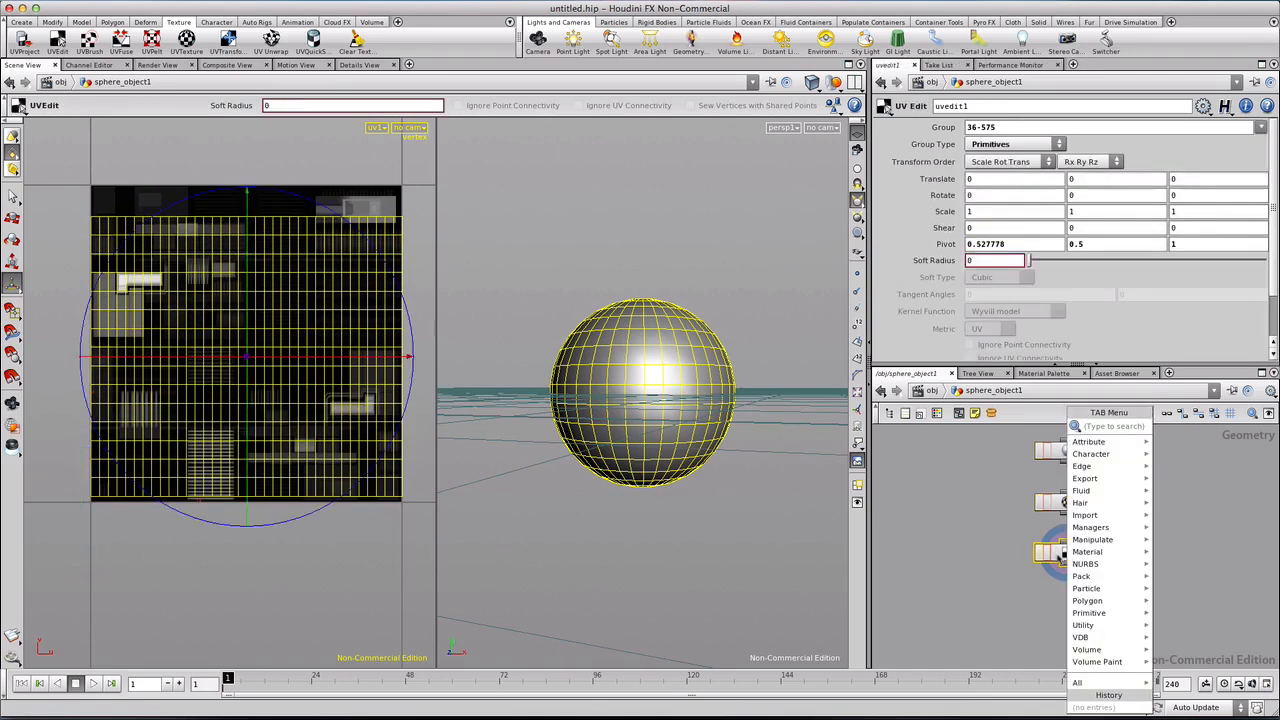
key("Escape")
key("Delete")
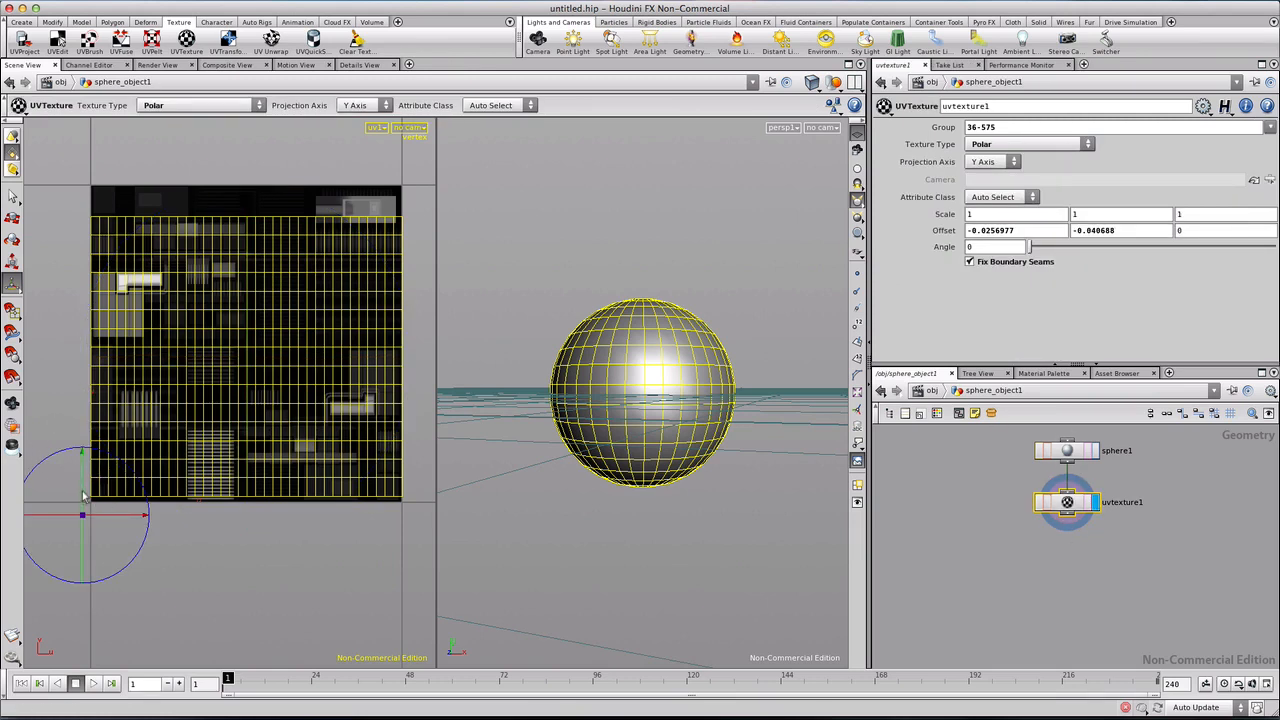
Step: Stretch the polar UV projection vertically to a scale of about 1.123 and shift its V offset to about -0.062 to fill the image
key("y")
key("y")
key("y")
key("y")
left_click_drag(84, 477, 84, 470)
key("y")
left_click_drag(83, 458, 83, 461)
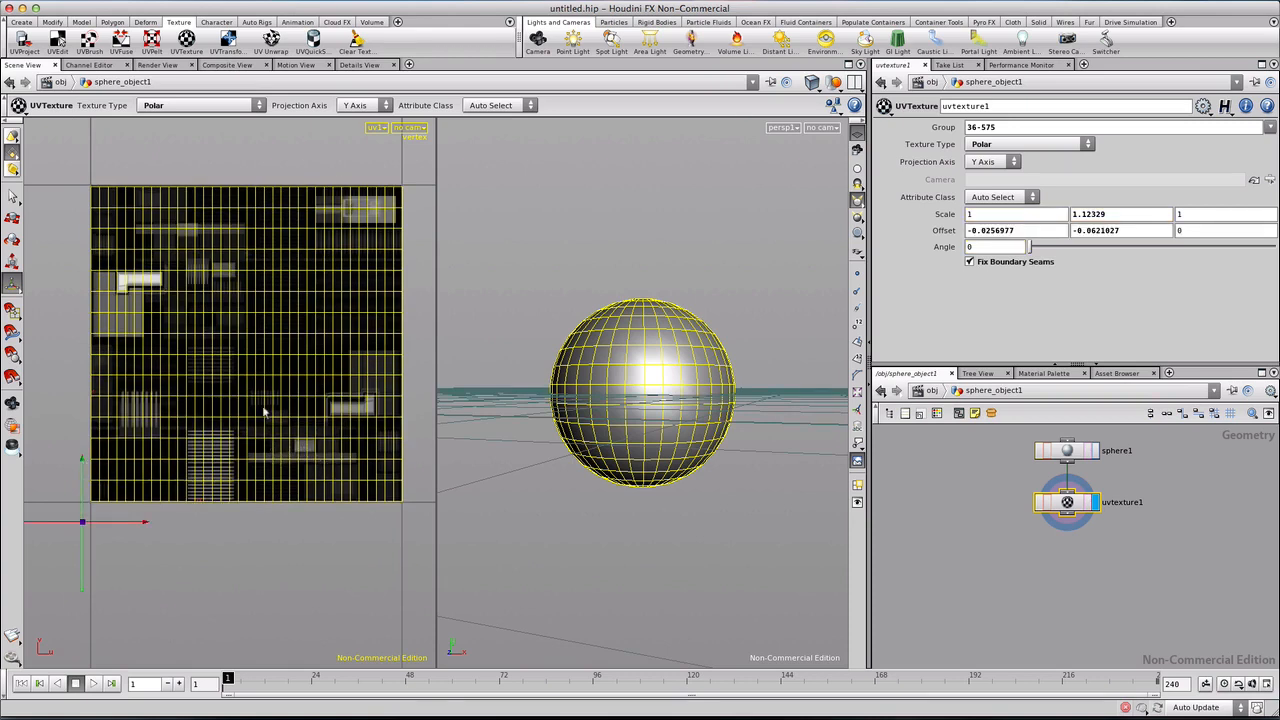
Step: Append a new UVEdit node to the adjusted UV texture node and align it beneath
left_click(58, 40)
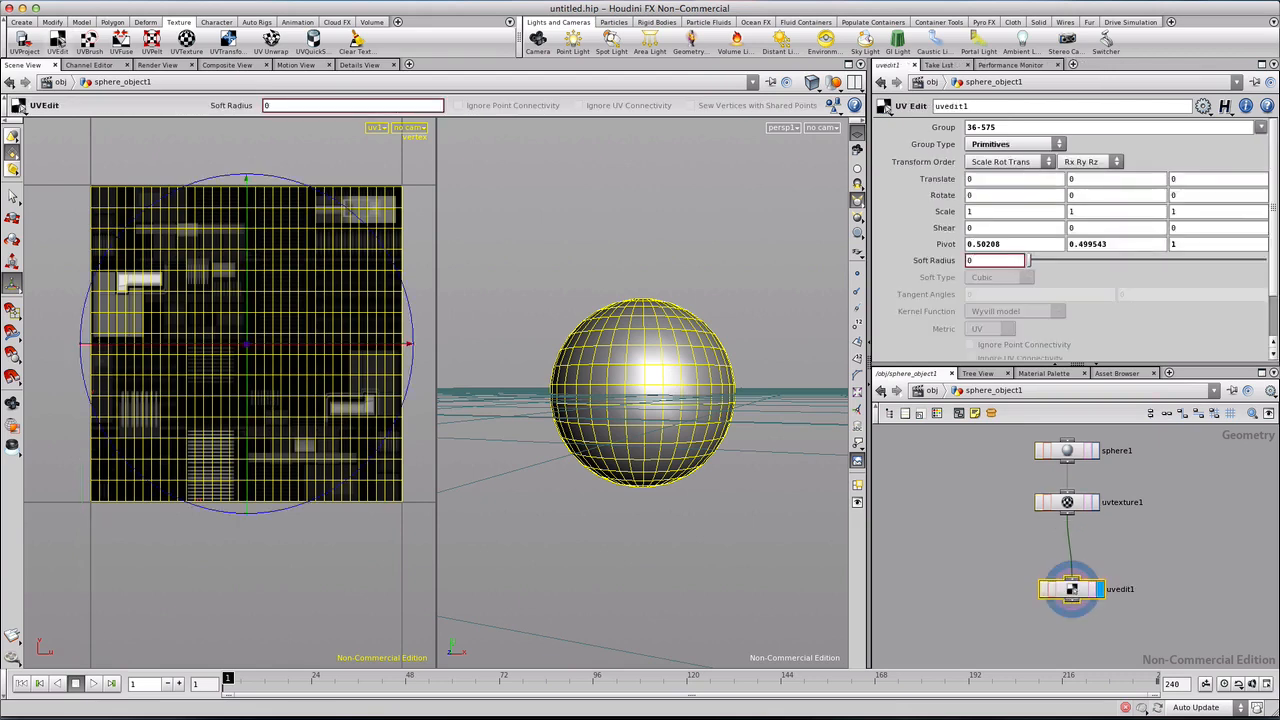
left_click_drag(1082, 597, 1075, 557)
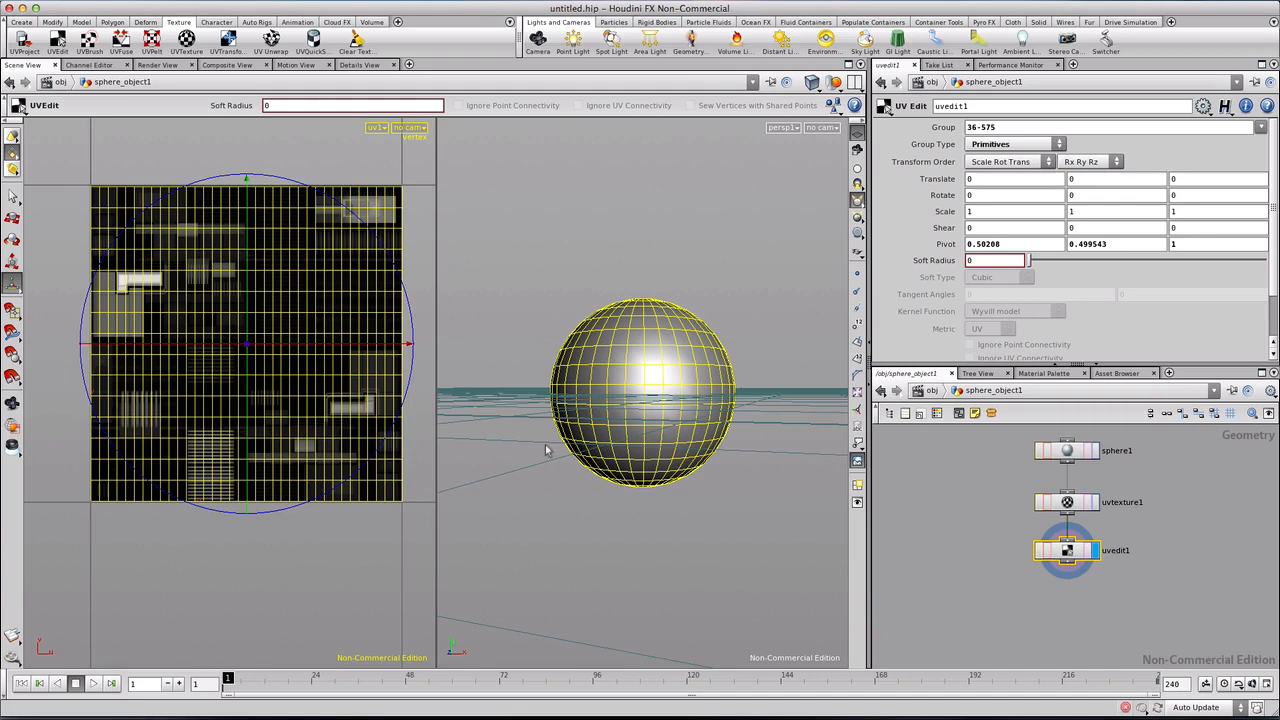
Step: Go up to the object level and add a Clay material from the material gallery to the scene's shop network
left_click(926, 391)
left_click(1043, 373)
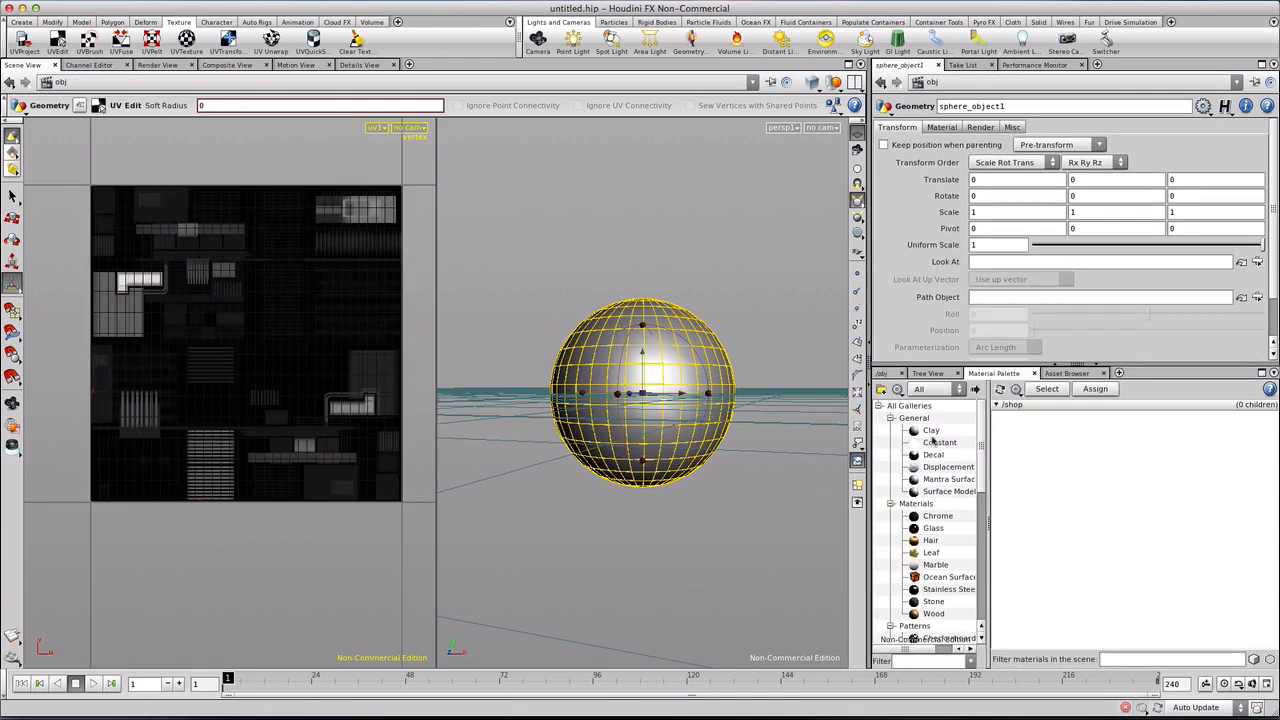
left_click(930, 430)
left_click(975, 389)
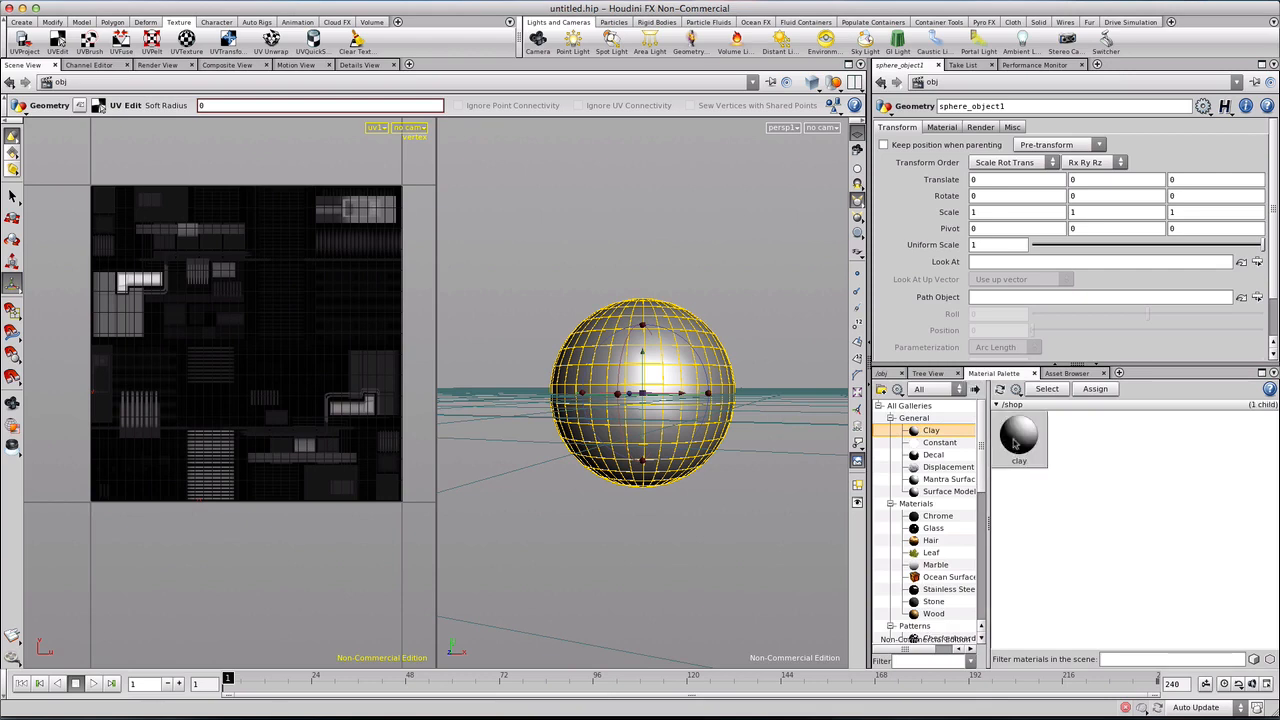
Step: Enable the color map on the clay material and set its base color map to the recent CYCLES_AOAO.png file
left_click(1015, 443)
left_click(977, 251)
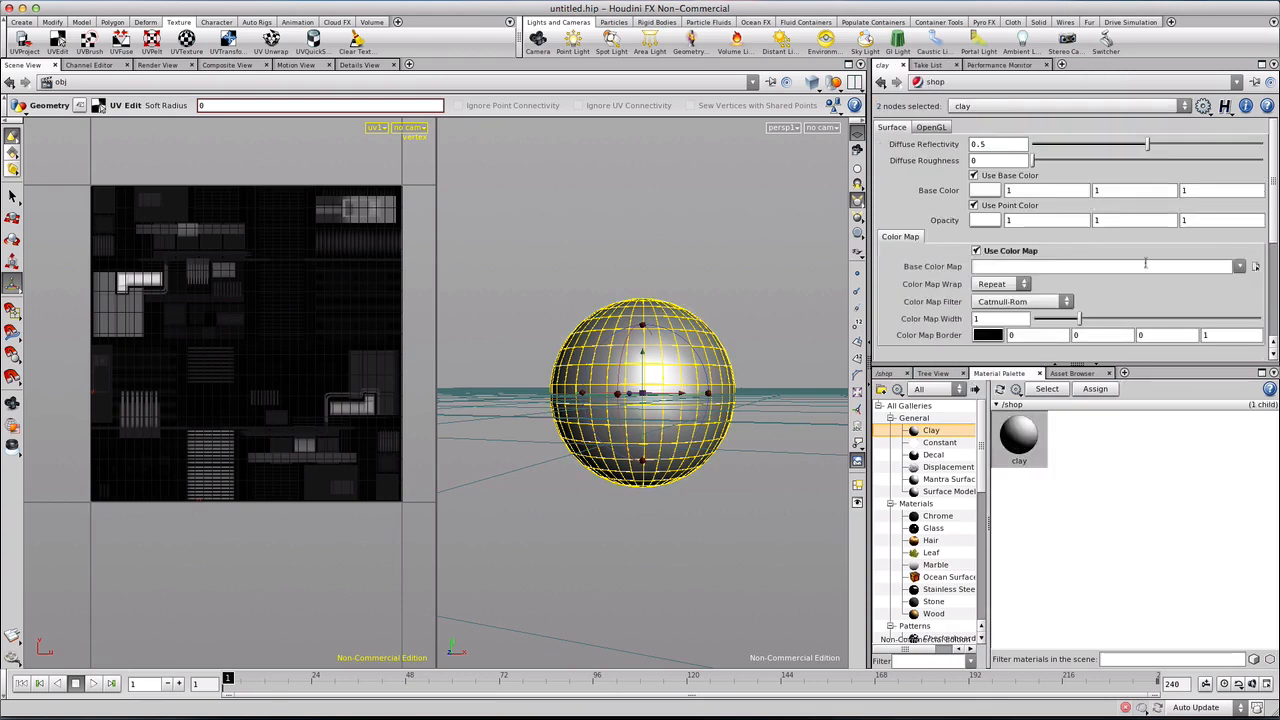
left_click(1239, 266)
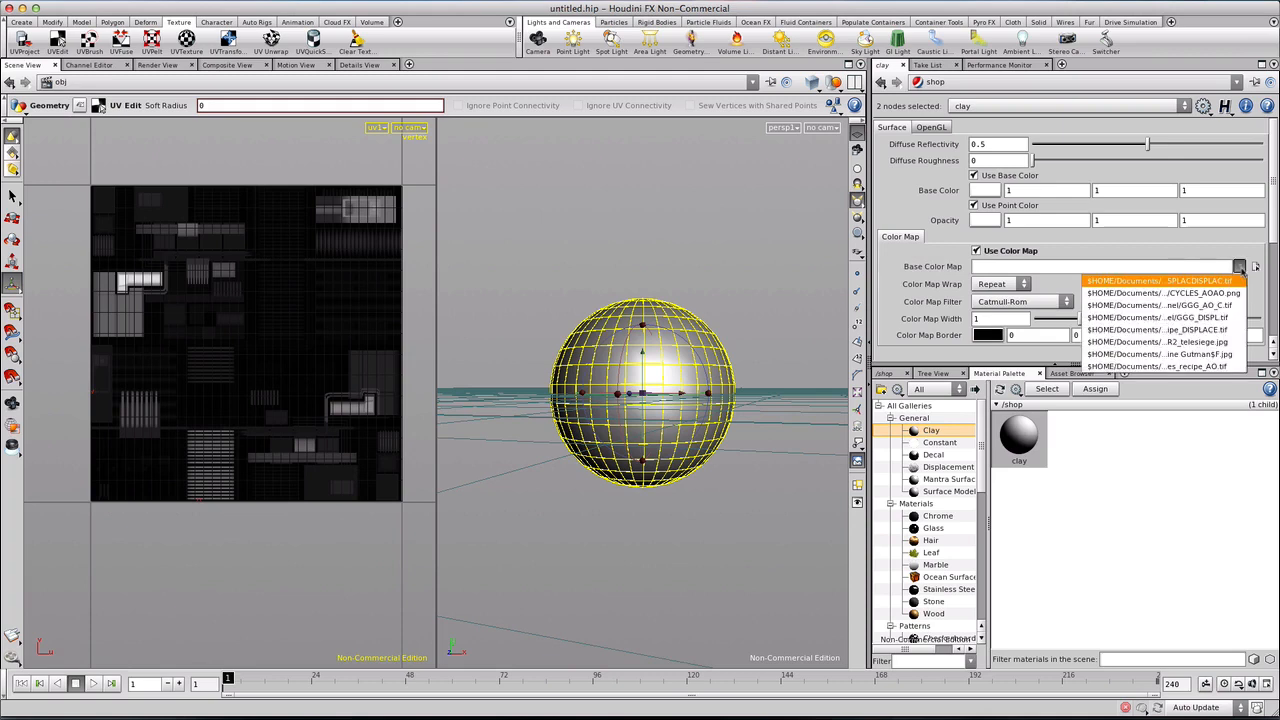
left_click(1189, 294)
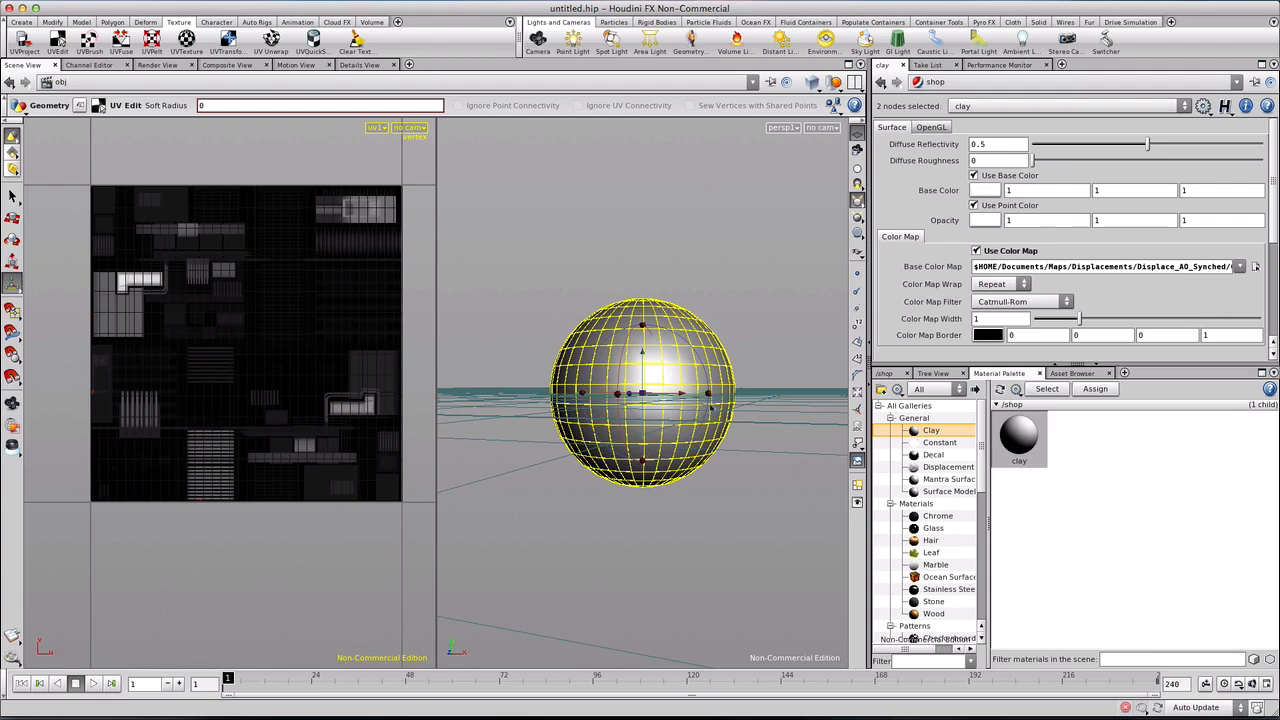
Step: Assign the clay material to the sphere and inspect the texture up close
left_click_drag(1015, 441, 636, 389)
key("Escape")
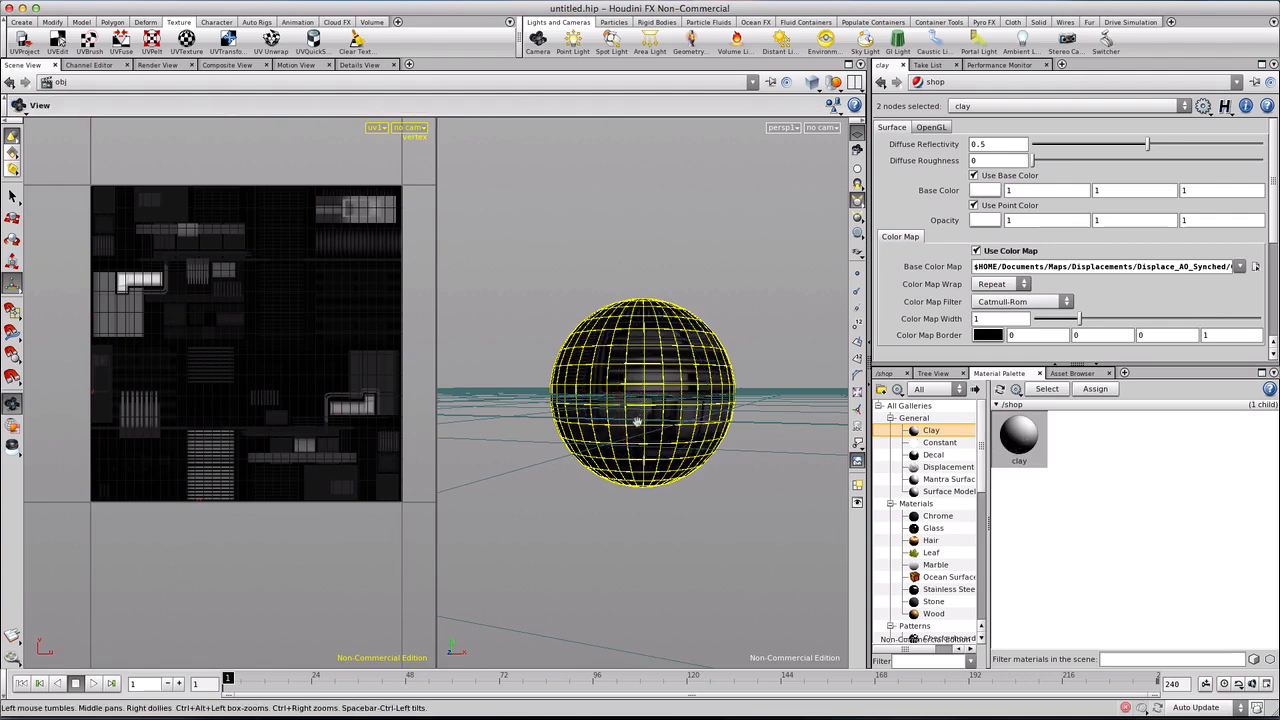
scroll(638, 418, "up", 5)
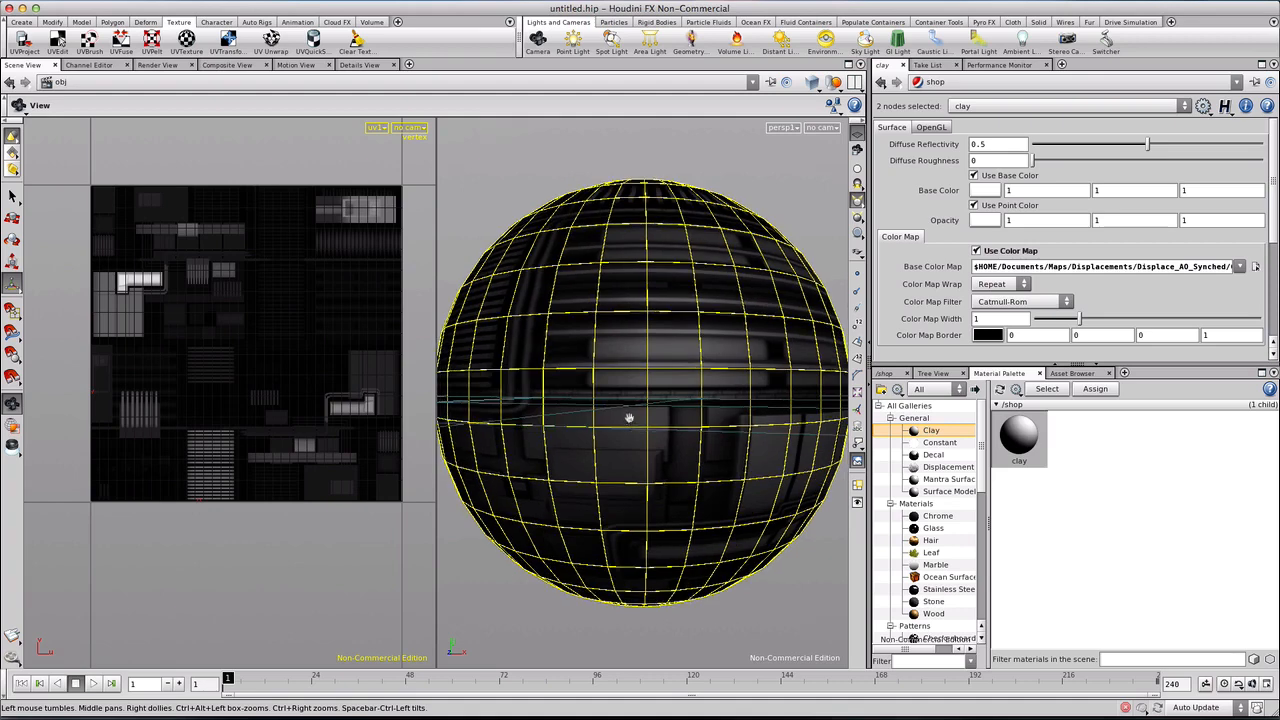
key("Return")
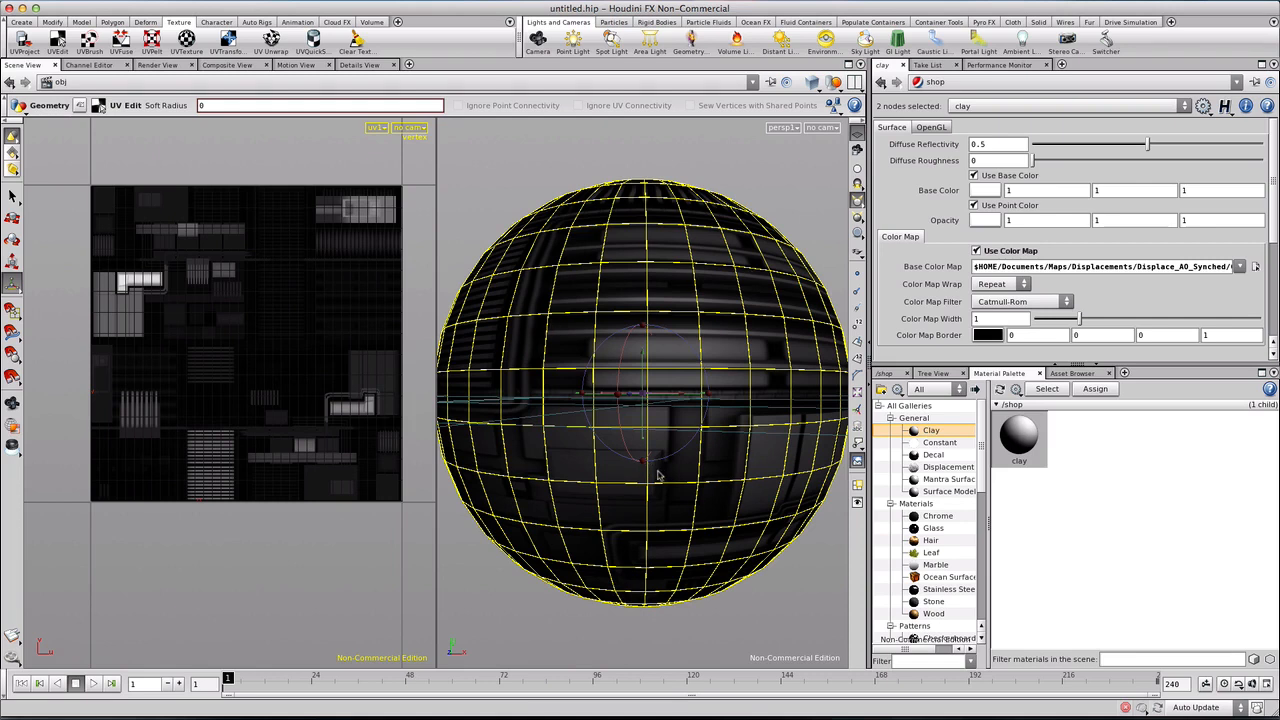
Step: Return to the sphere object's geometry network
left_click(885, 373)
left_click(881, 390)
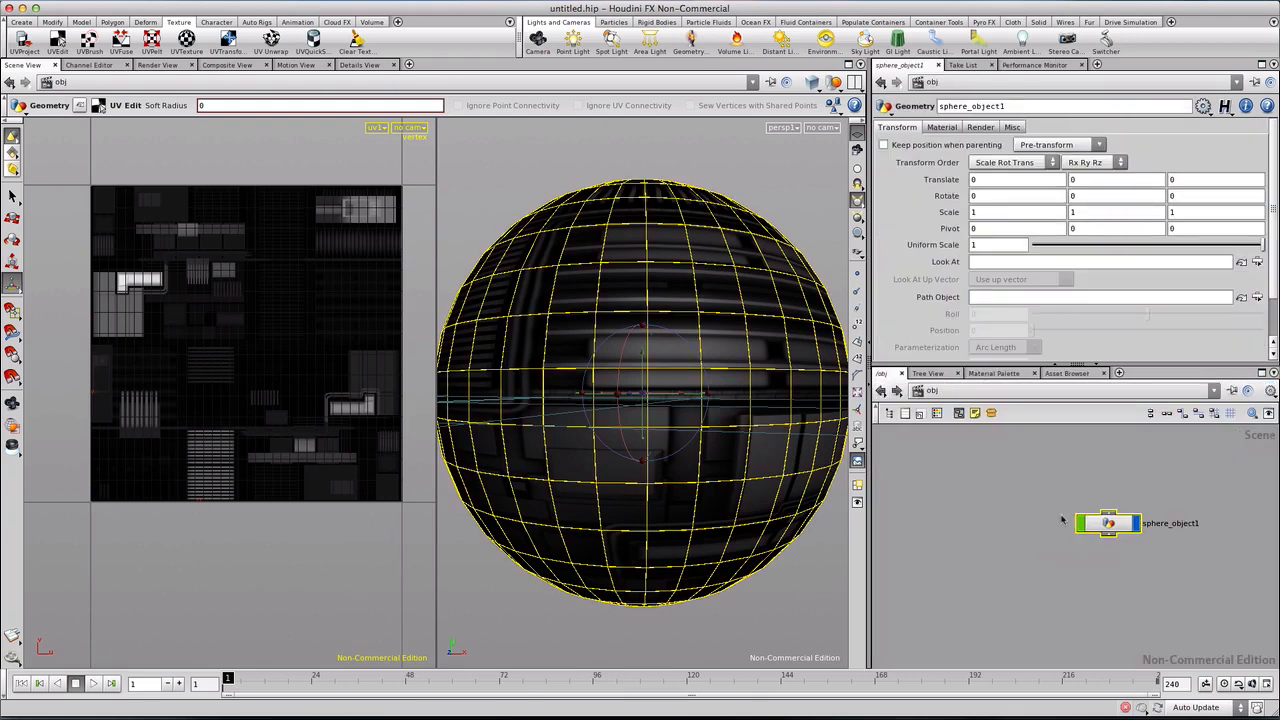
double_click(1108, 524)
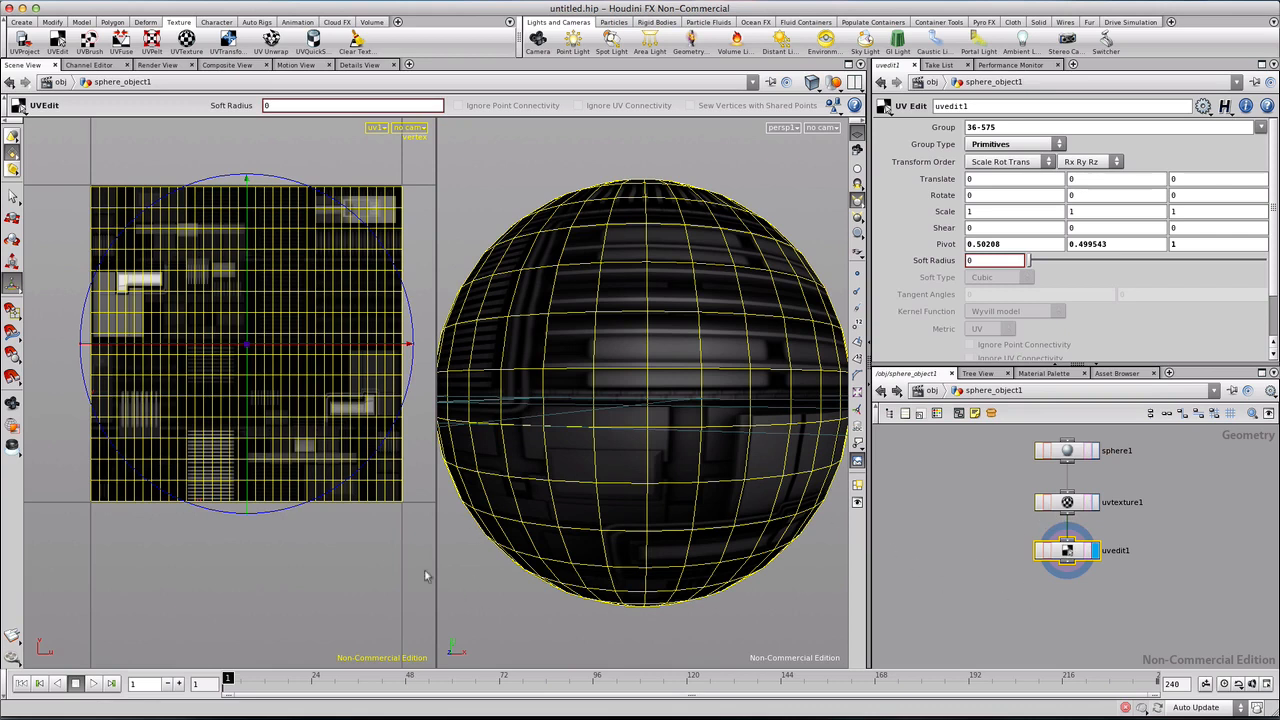
Step: Select the top two rows of side-face UVs (primitives 36-107) and move them up about 0.594 in V
left_click(1081, 624)
left_click_drag(414, 170, 66, 228)
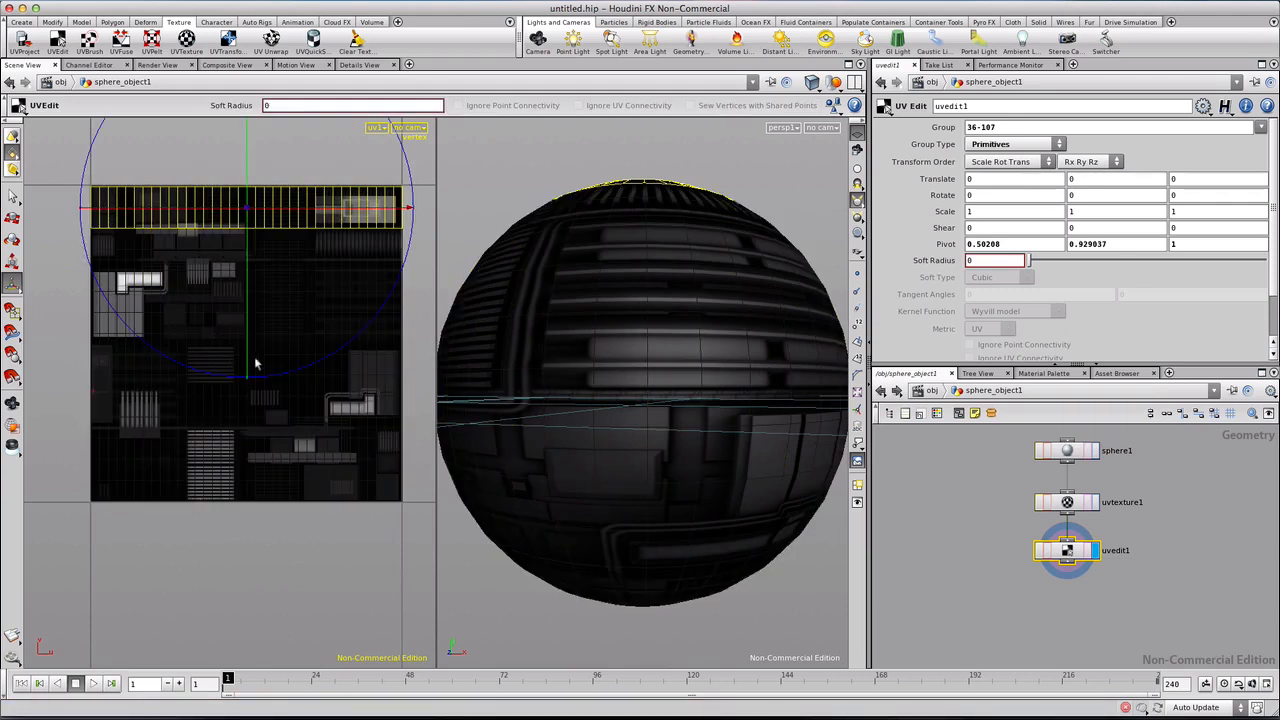
key("Escape")
left_click_drag(649, 257, 638, 324)
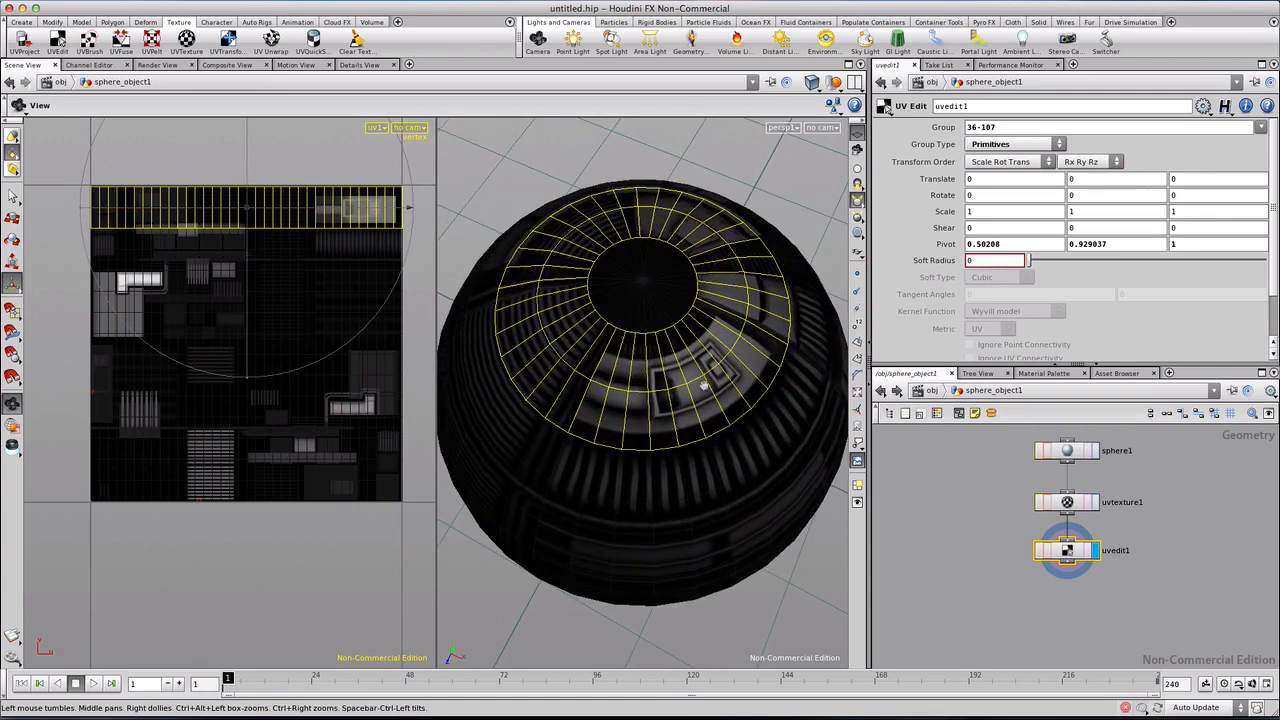
key("Return")
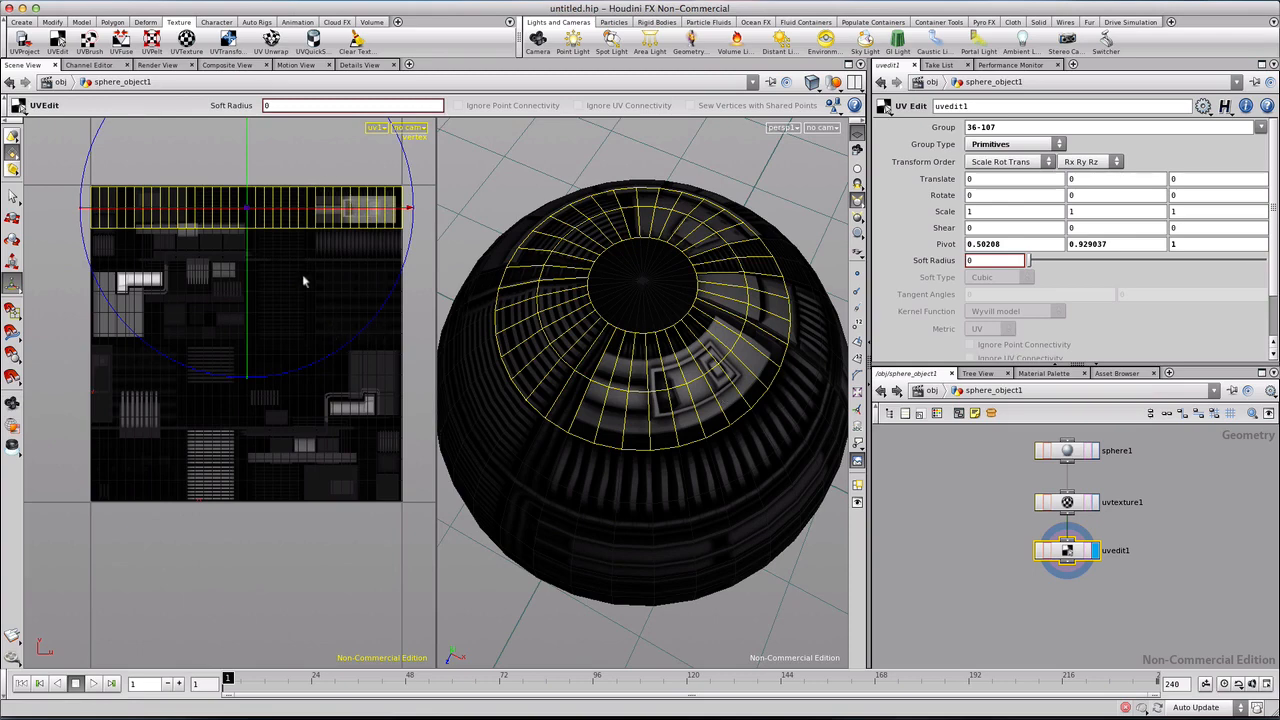
key("space")
scroll(288, 286, "down", 5)
middle_click_drag(288, 288, 296, 415)
left_click_drag(250, 331, 278, 221)
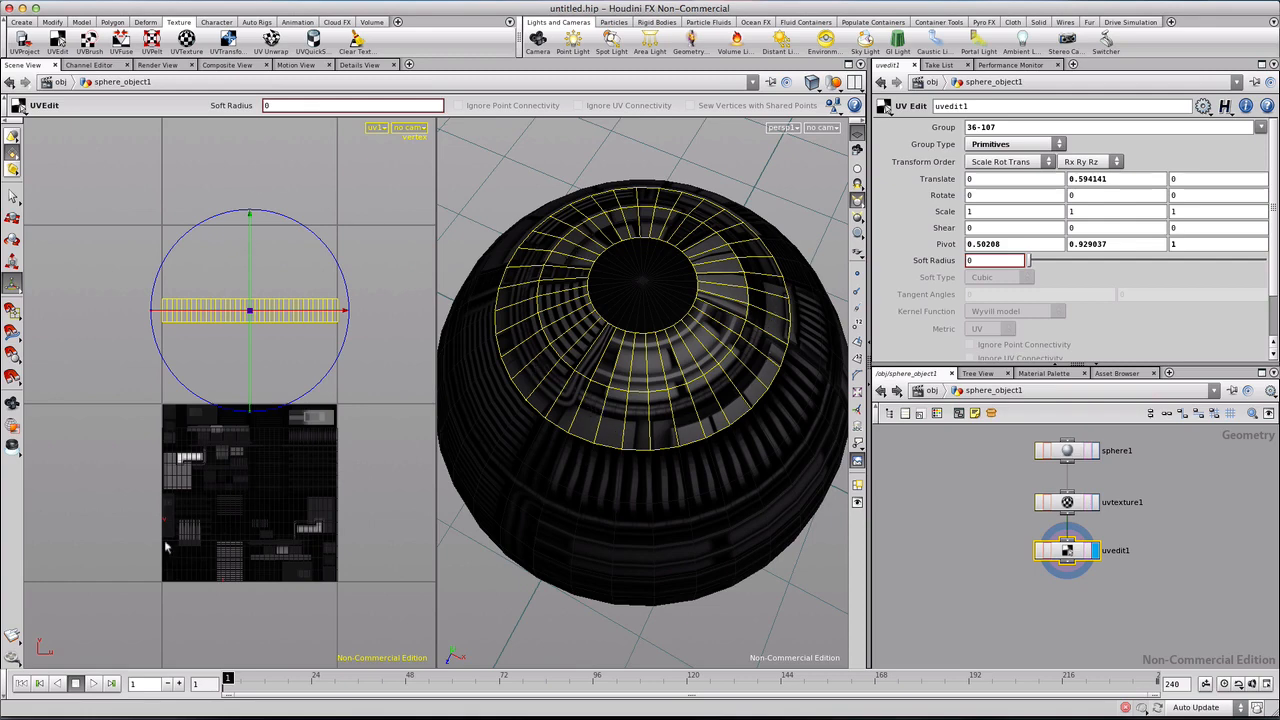
Step: Select the bottom UV rows with the caps (primitives 0-35 and 432-611) and move them about -0.735 in V
left_click_drag(139, 546, 326, 612)
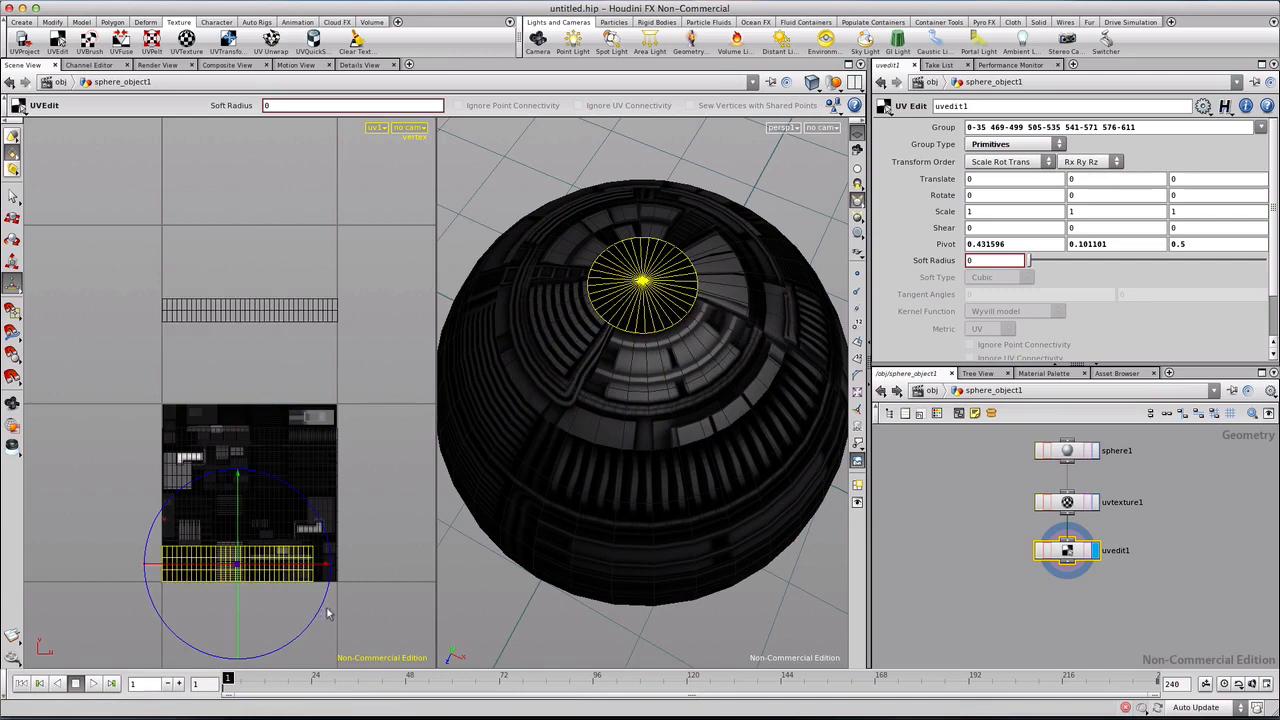
left_click_drag(372, 541, 101, 586)
left_click_drag(601, 561, 594, 334, "alt")
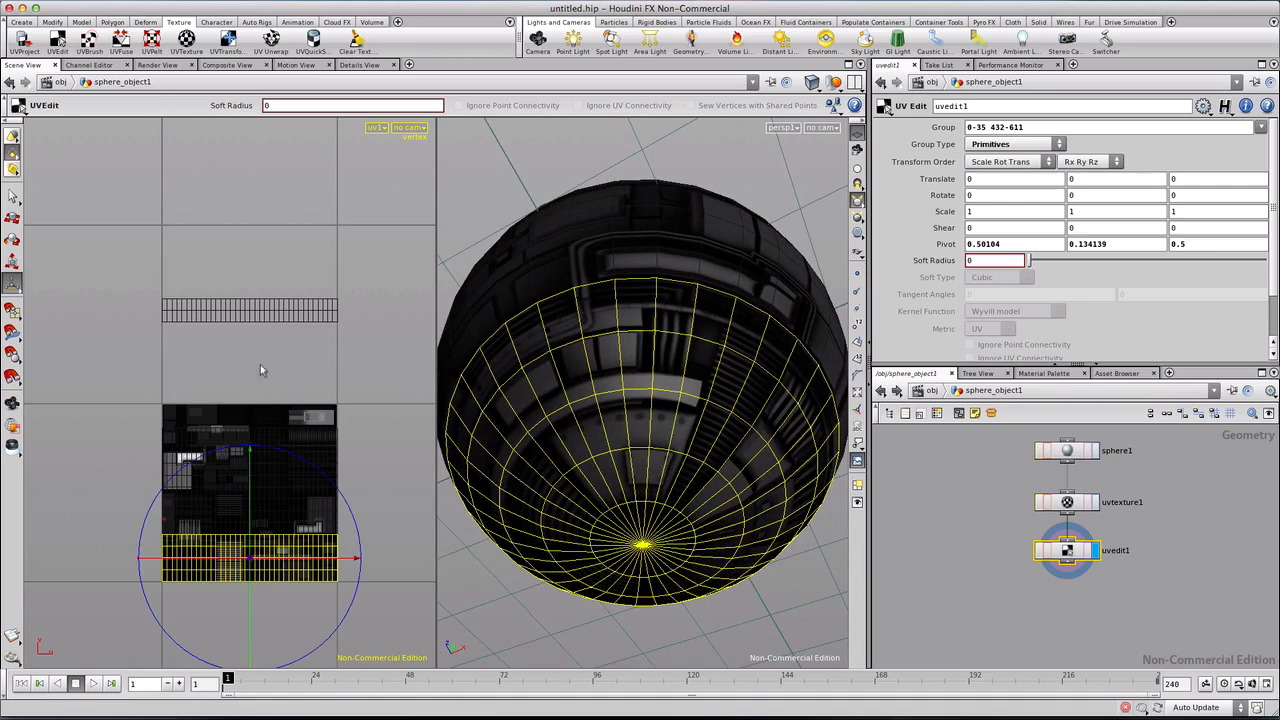
left_click_drag(250, 456, 286, 586)
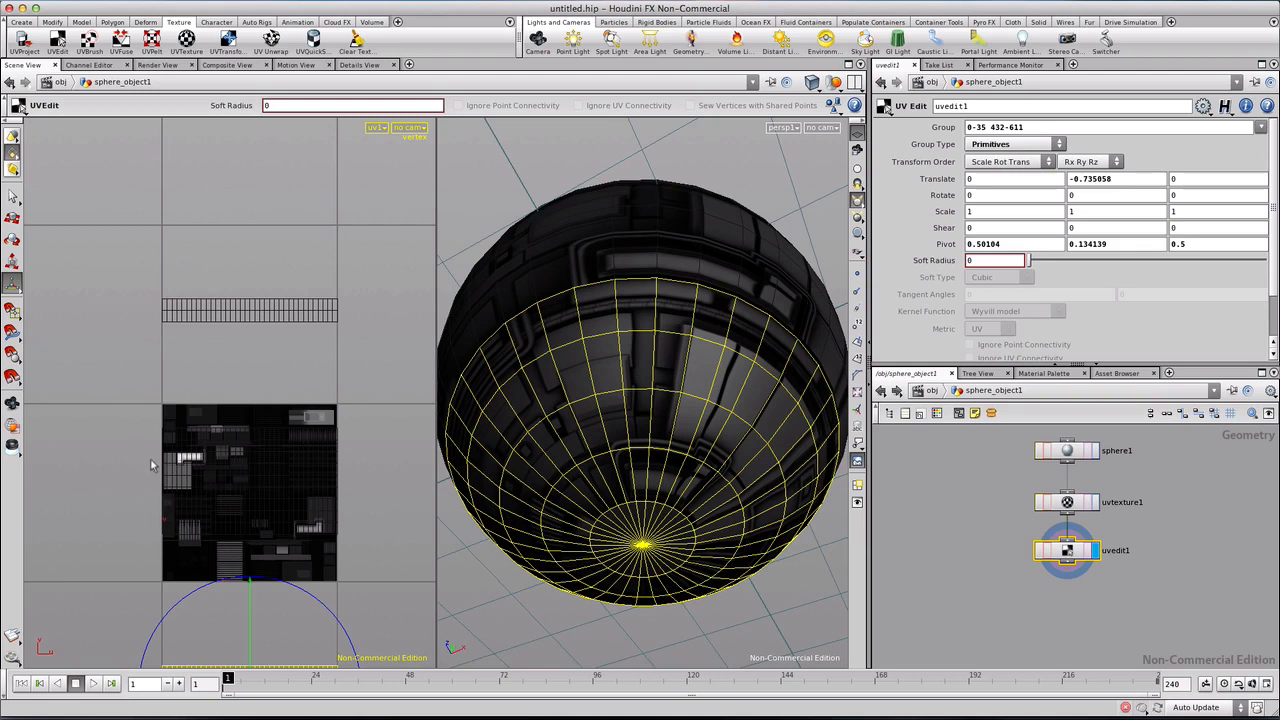
Step: Select the uppermost three UV rows left on the image (primitives 108-215) and offset them about 0.091 in V
left_click_drag(152, 425, 346, 466)
key("Return")
left_click_drag(250, 347, 265, 322)
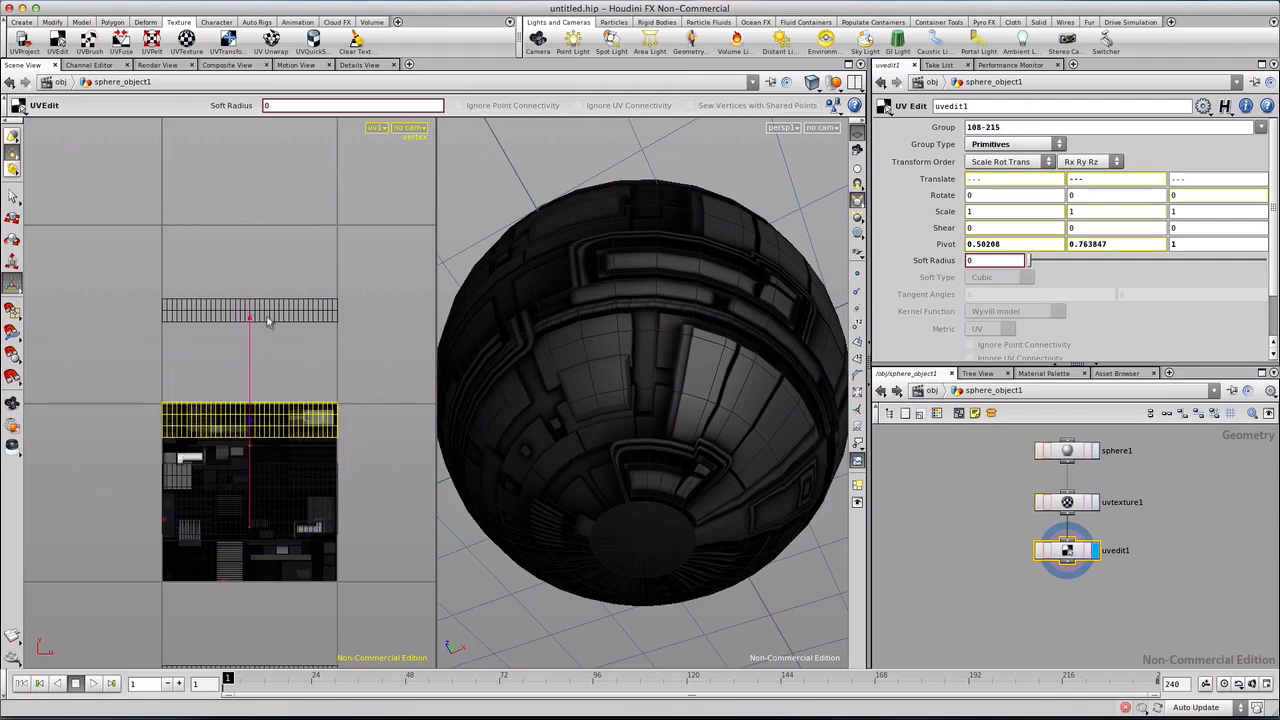
key("Escape")
left_click_drag(643, 266, 580, 377)
key("Return")
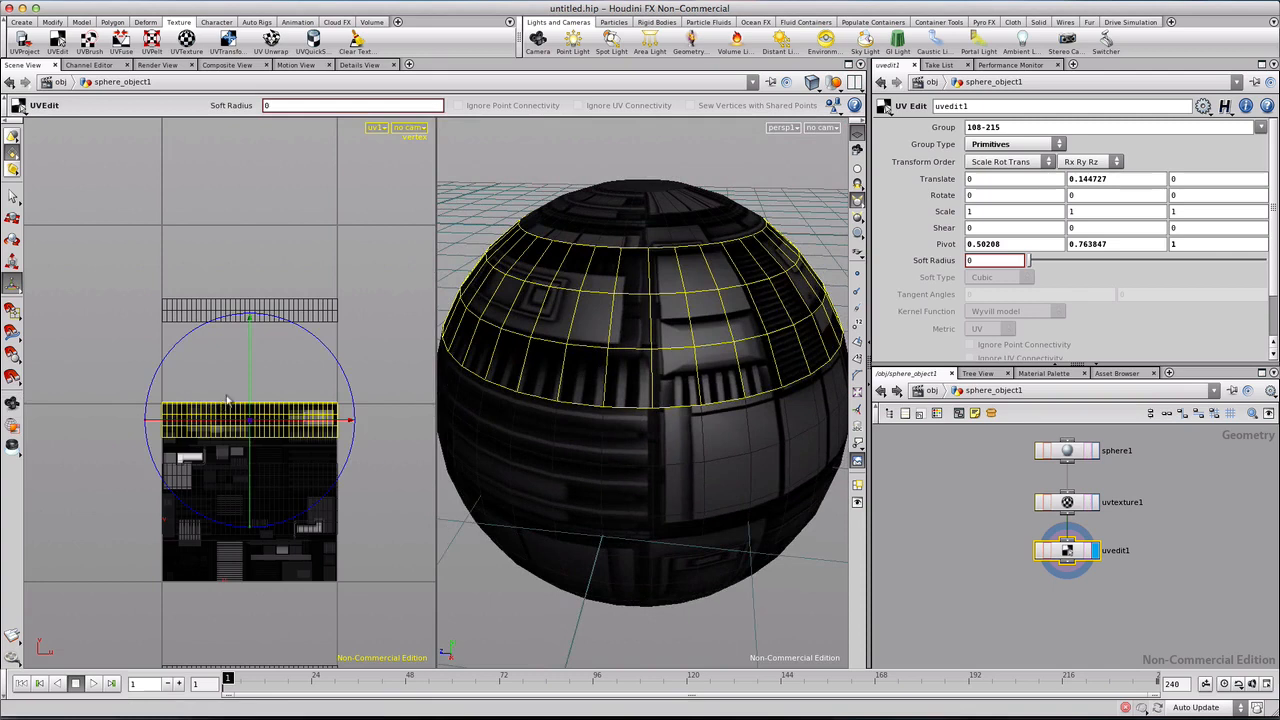
left_click_drag(249, 329, 252, 334)
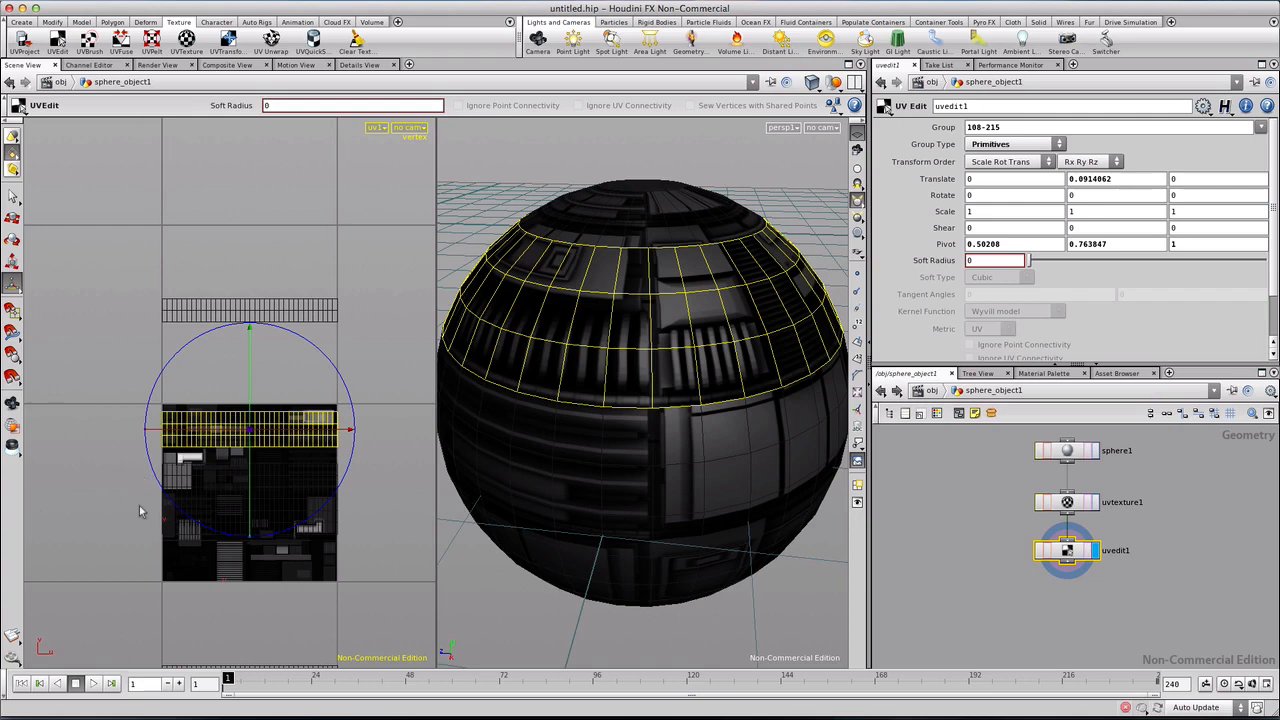
Step: Select the three UV rows below the sphere's equator band (primitives 324-431) and offset them about -0.225 in V
left_click_drag(137, 500, 357, 551)
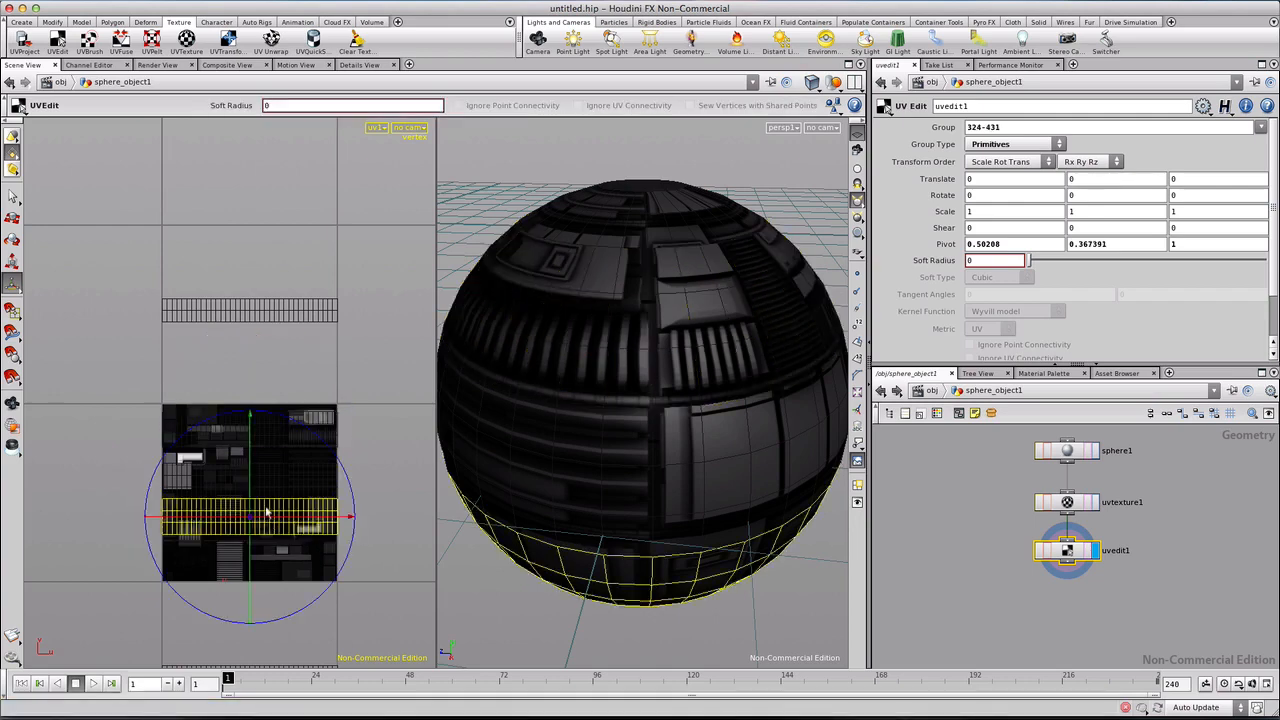
left_click_drag(250, 417, 252, 448)
key("space")
left_click_drag(606, 545, 571, 491)
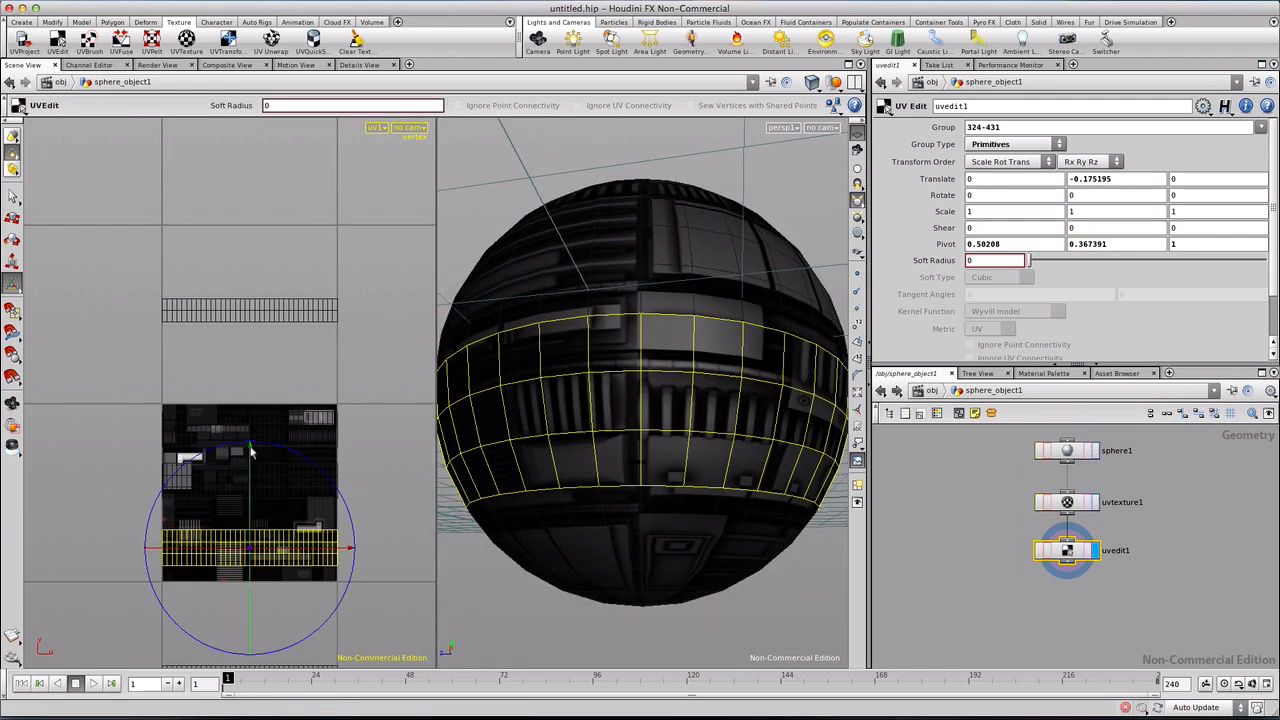
left_click_drag(250, 449, 251, 461)
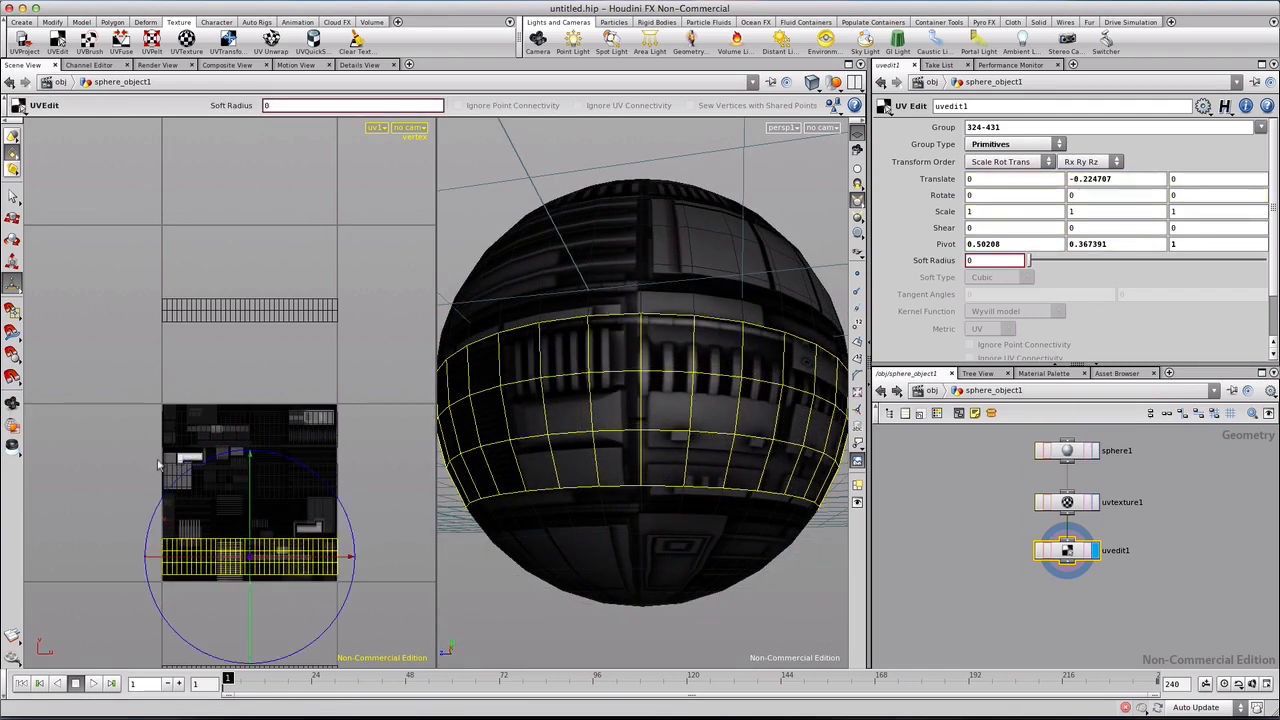
Step: Select the three middle UV rows around the sphere's equator (primitives 216-323) and offset them about 0.065 in V
left_click_drag(146, 450, 360, 512)
left_click(588, 424)
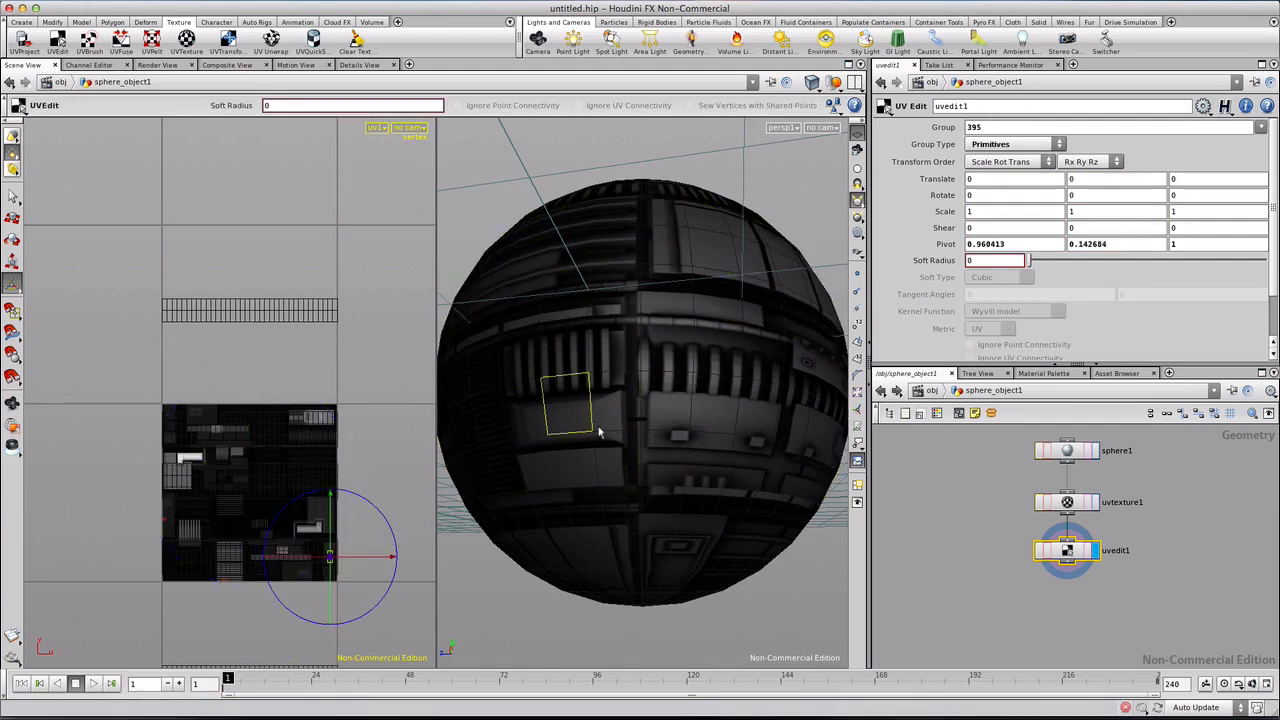
left_click_drag(136, 451, 286, 498)
left_click_drag(138, 465, 385, 525)
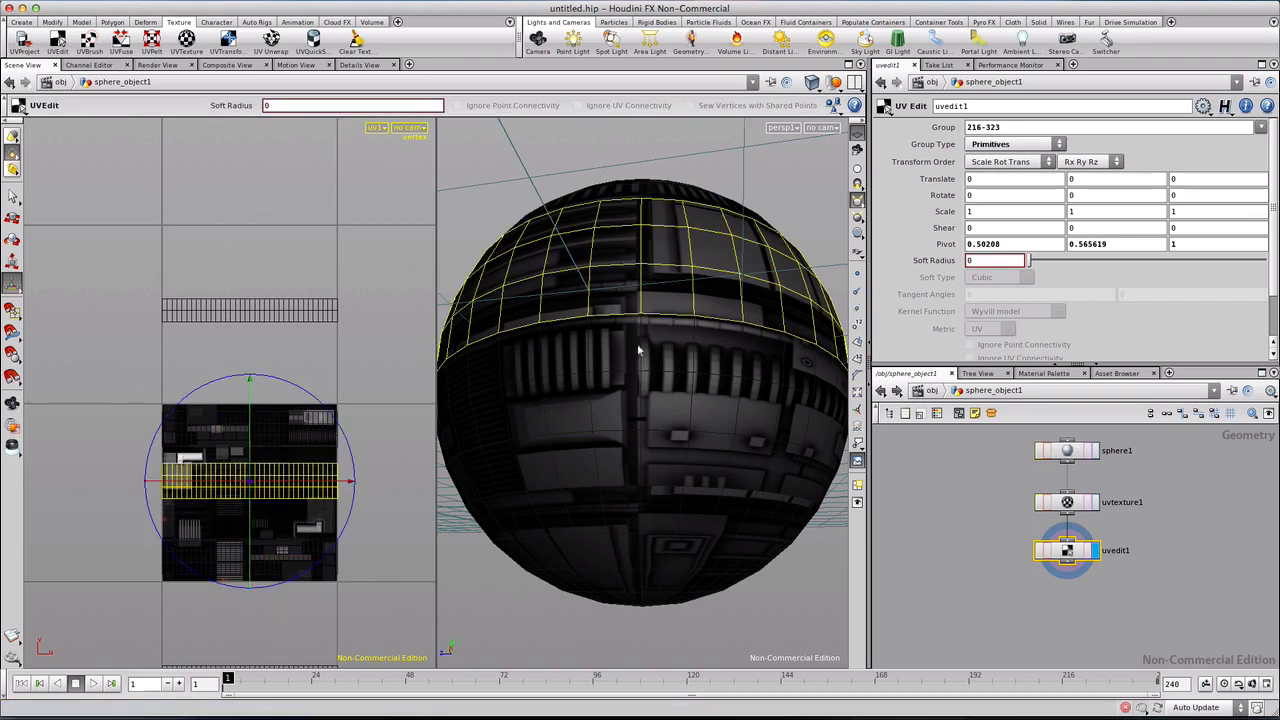
key("Escape")
left_click_drag(623, 286, 594, 329)
key("Return")
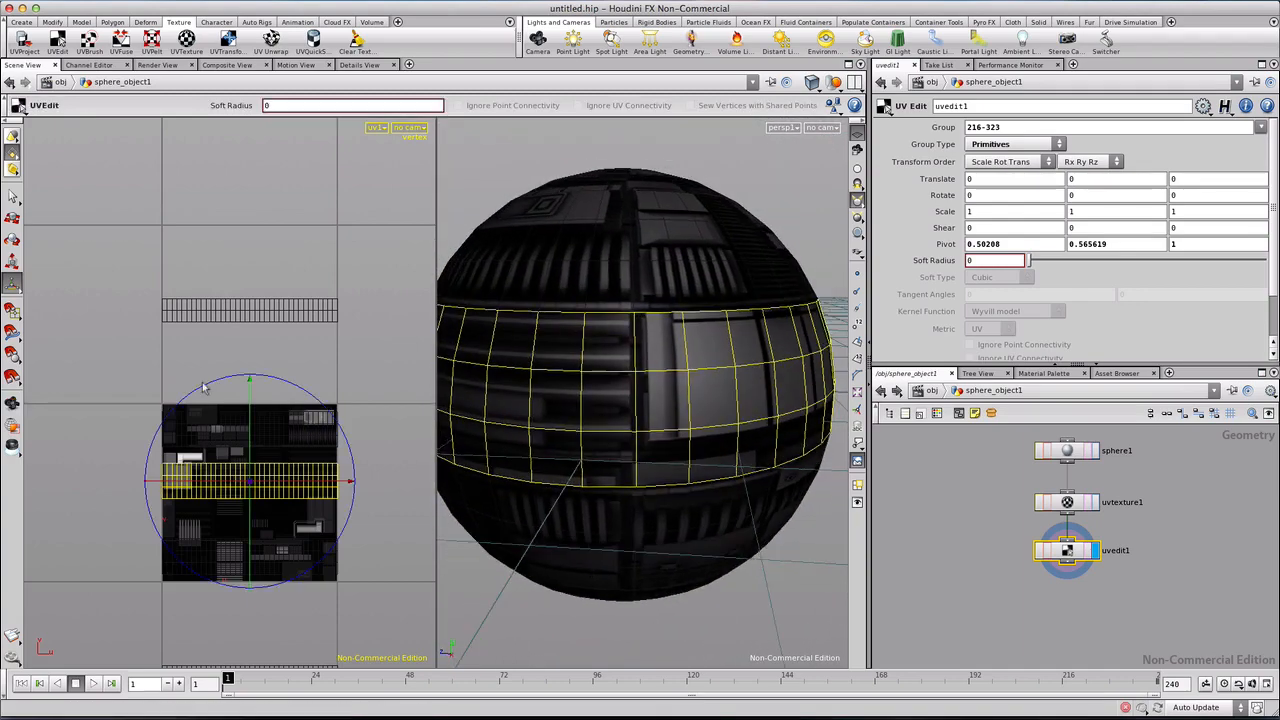
left_click_drag(250, 383, 254, 372)
key("Escape")
left_click_drag(777, 408, 737, 389)
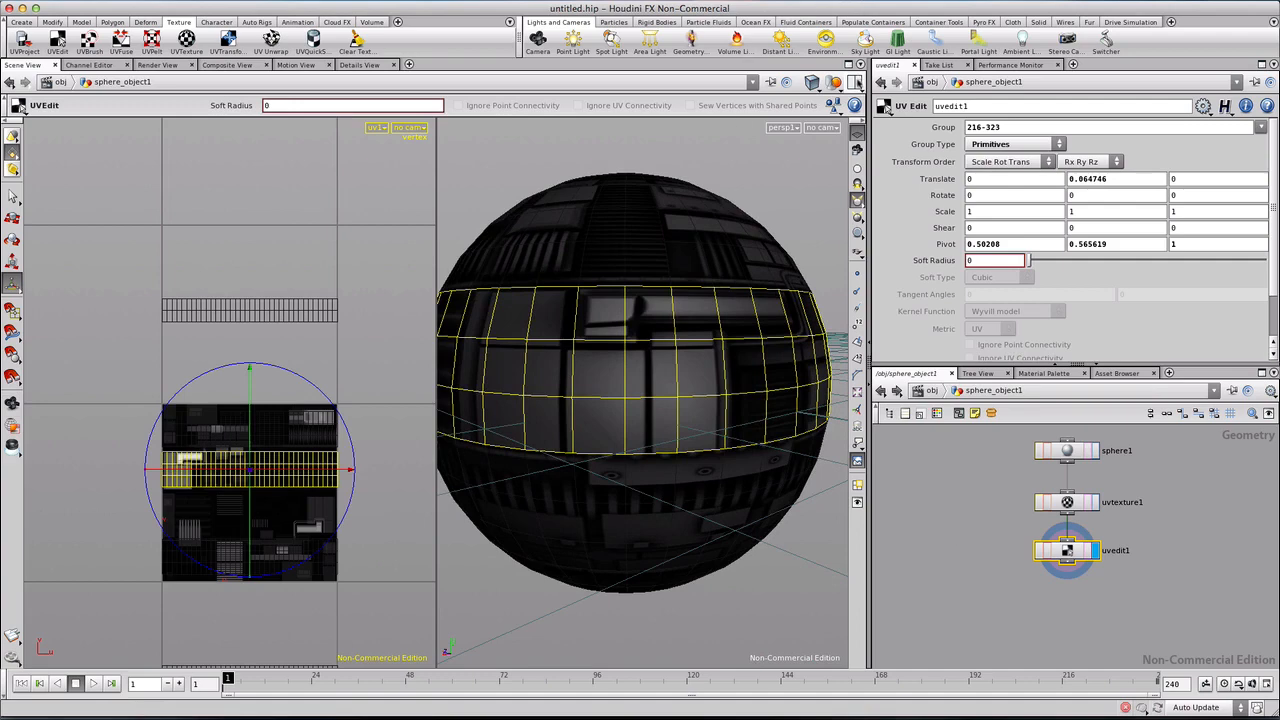
Step: Switch to a single perspective viewport and split the scene view pane into top and bottom halves
left_click(855, 81)
left_click(885, 102)
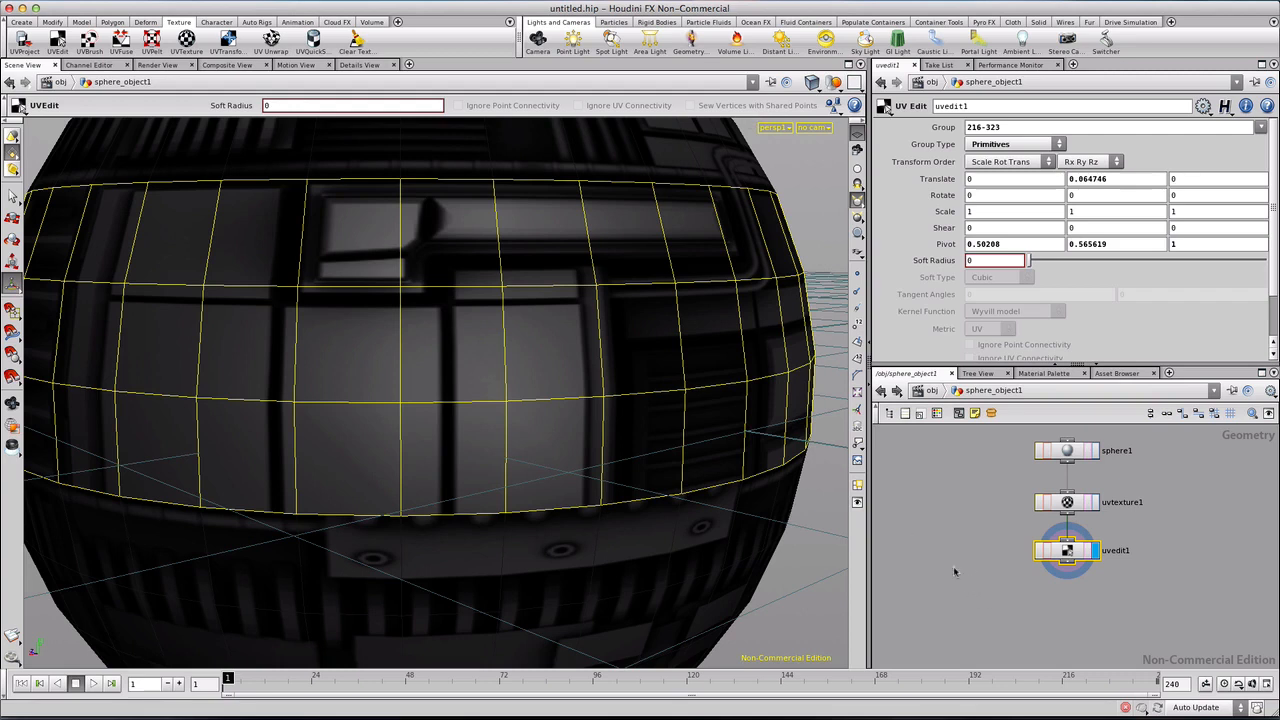
left_click(862, 65)
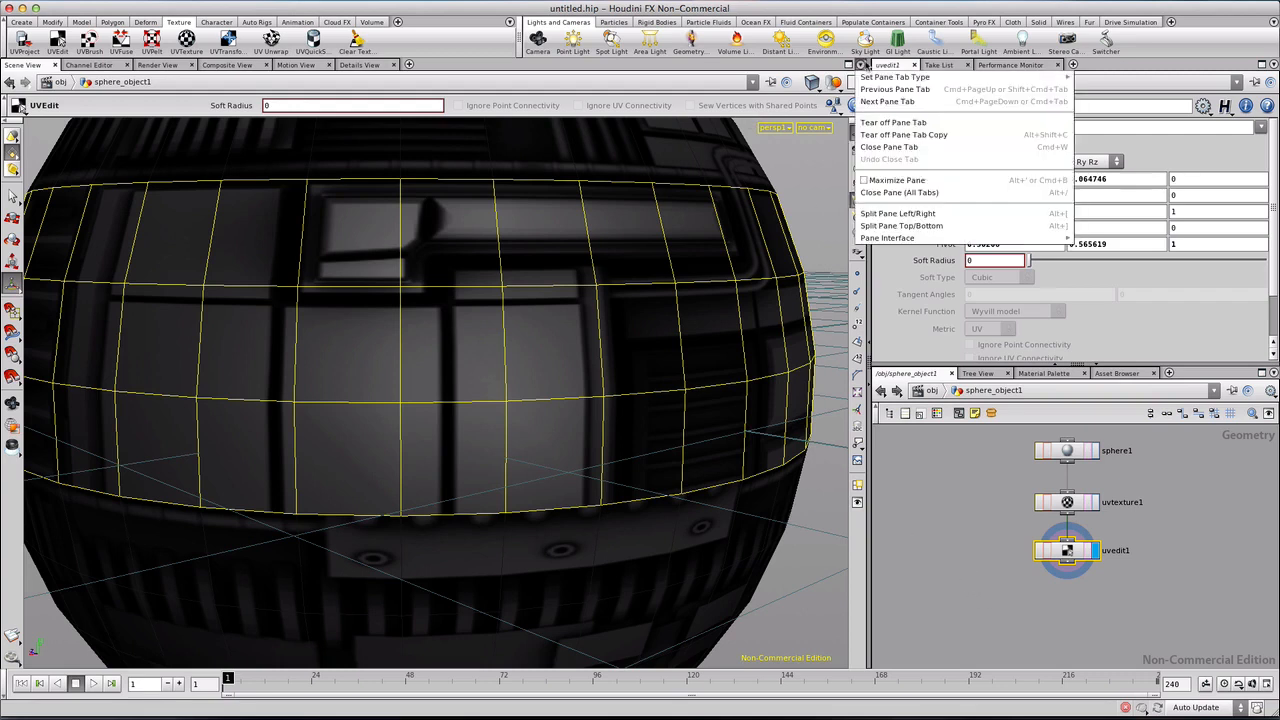
left_click(899, 226)
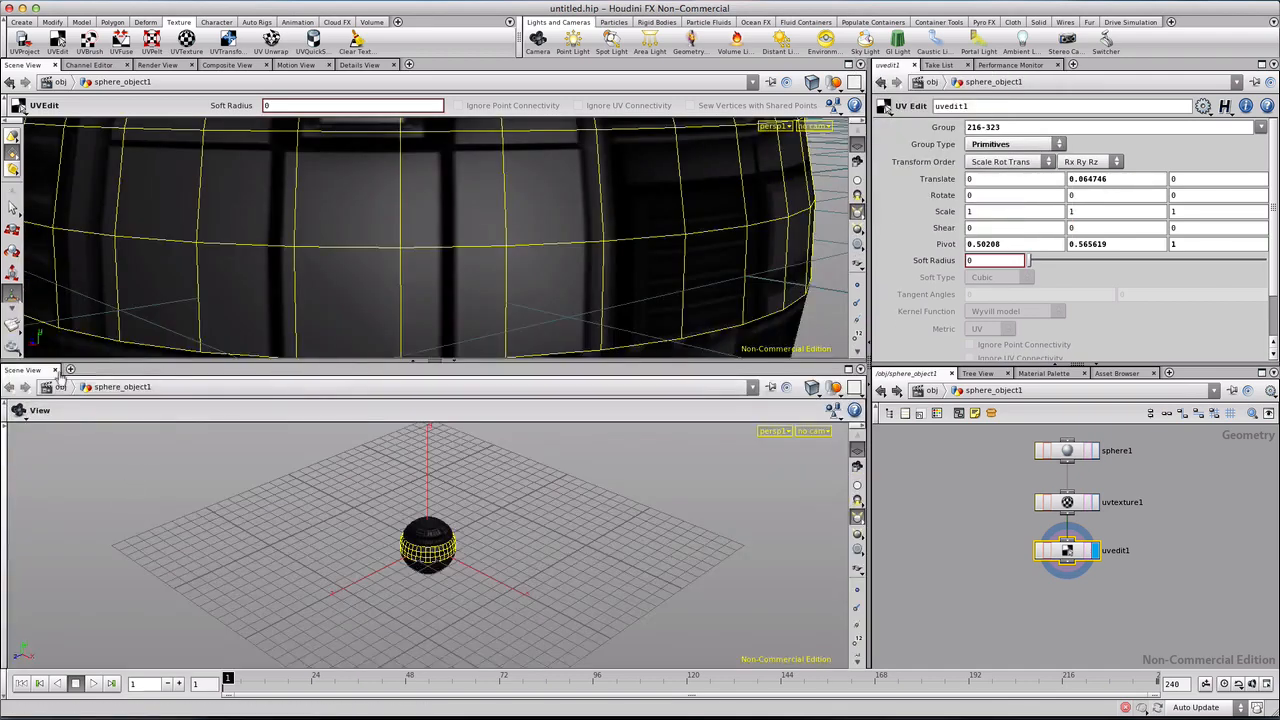
Step: Add a Details View to the lower pane and close its scene view
left_click(70, 369)
mouse_move(112, 396)
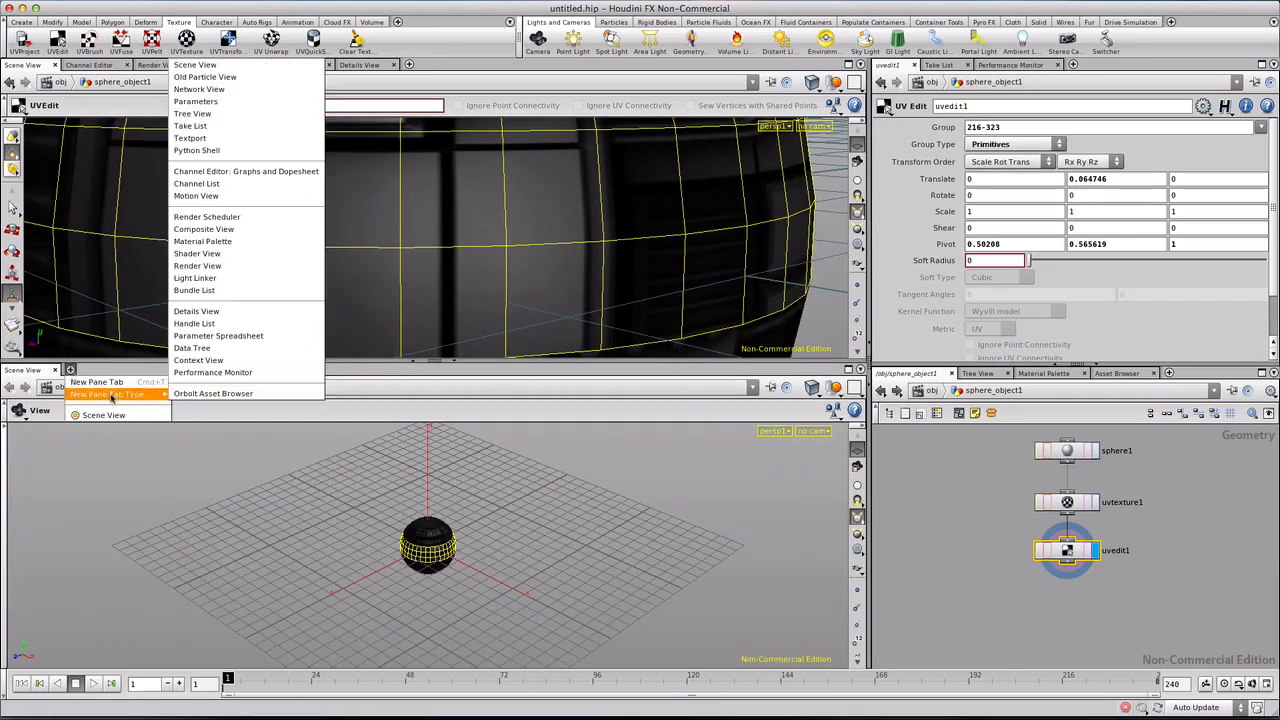
left_click(200, 312)
left_click(57, 369)
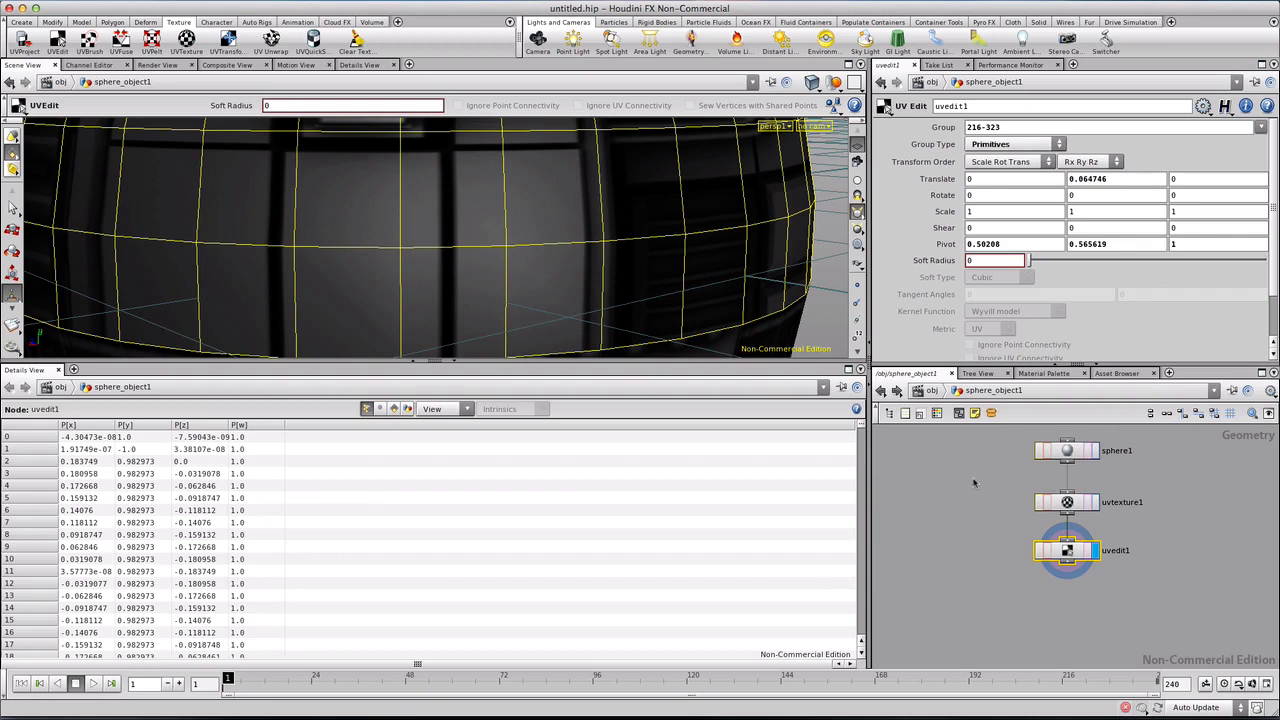
Step: Look through the UVEdit node's primitive and detail attributes and examine the UV values in its vertex attributes
left_click(380, 409)
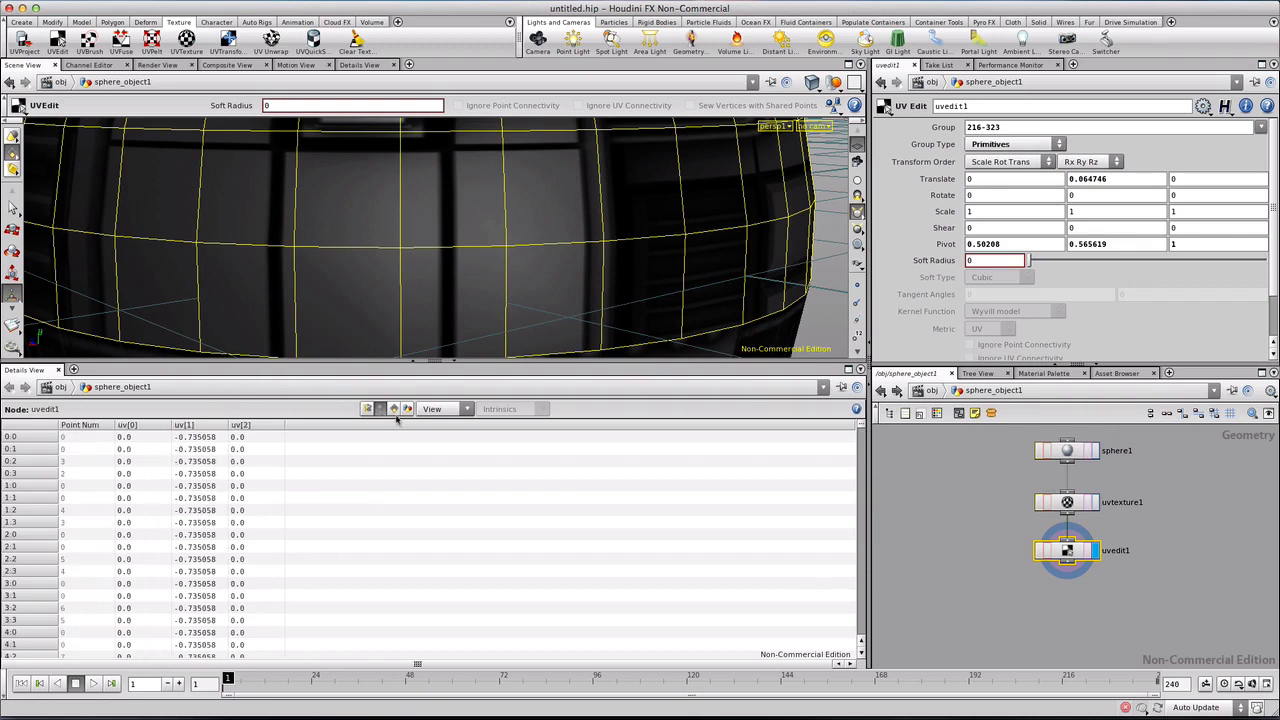
left_click(394, 409)
left_click(407, 409)
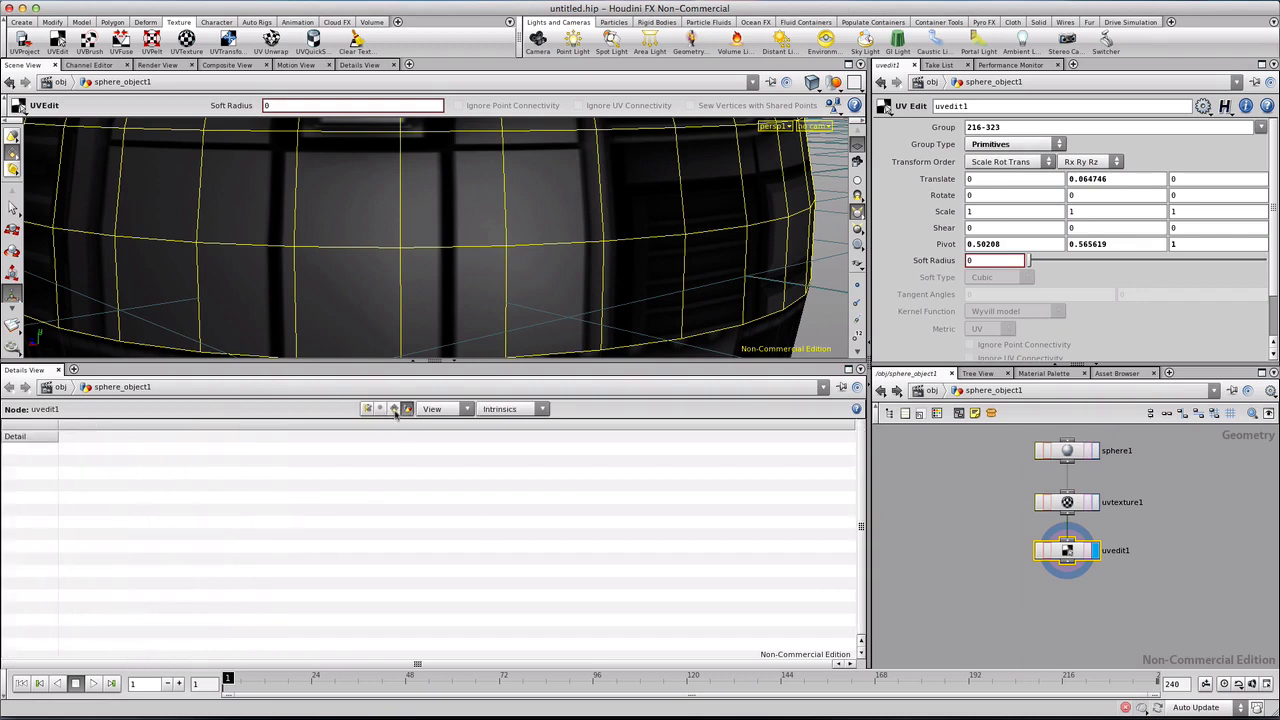
left_click(395, 411)
left_click(380, 409)
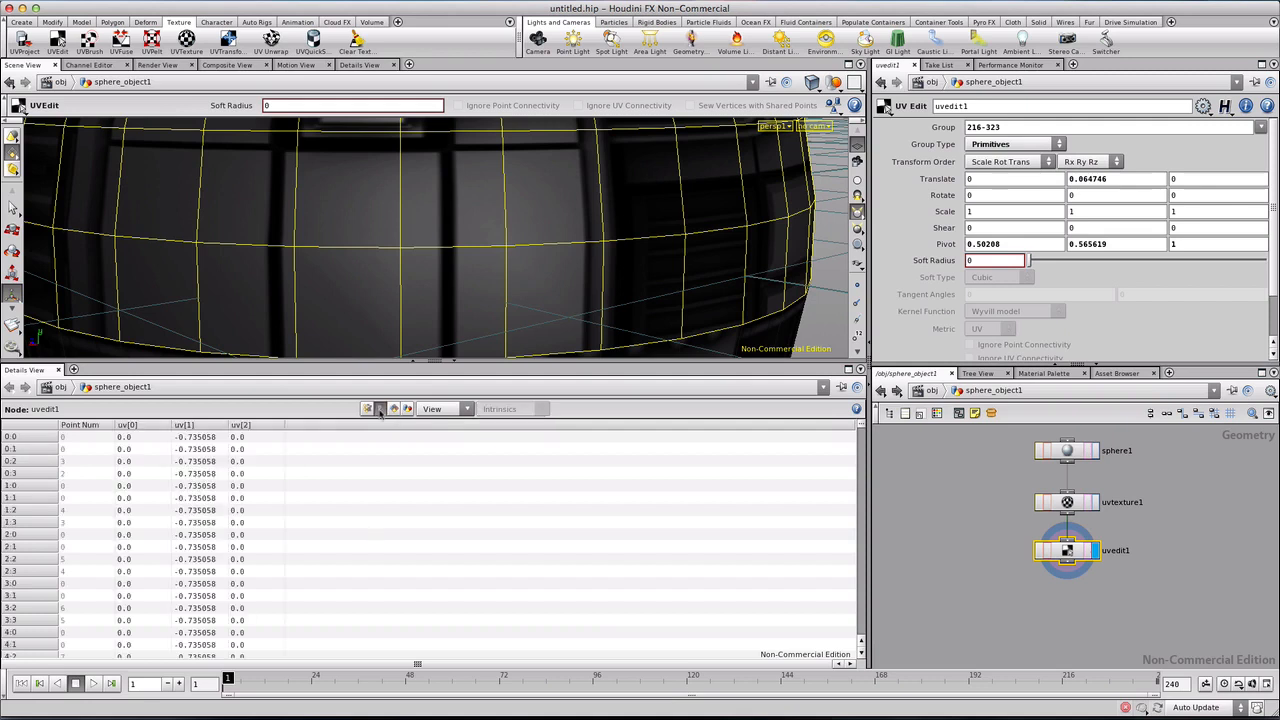
Step: Compare the point attributes with the vertex attributes on the UVEdit node to see which class stores the UVs
left_click(367, 409)
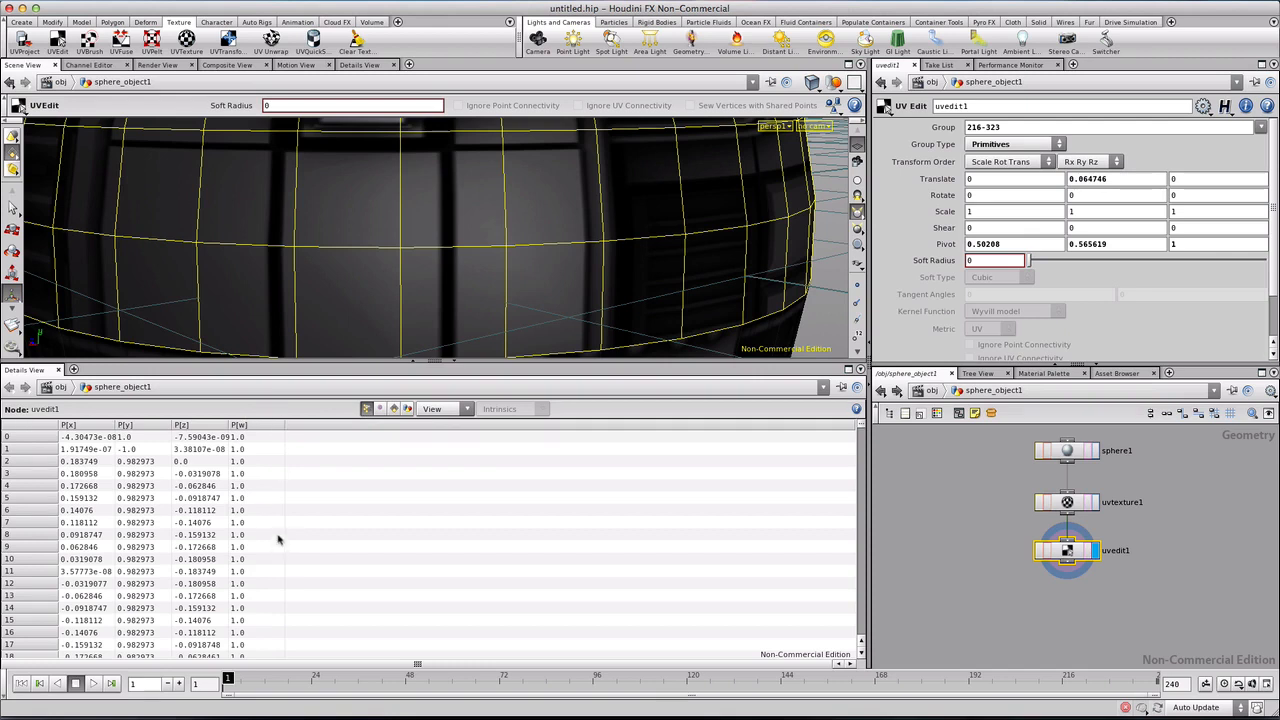
left_click(381, 410)
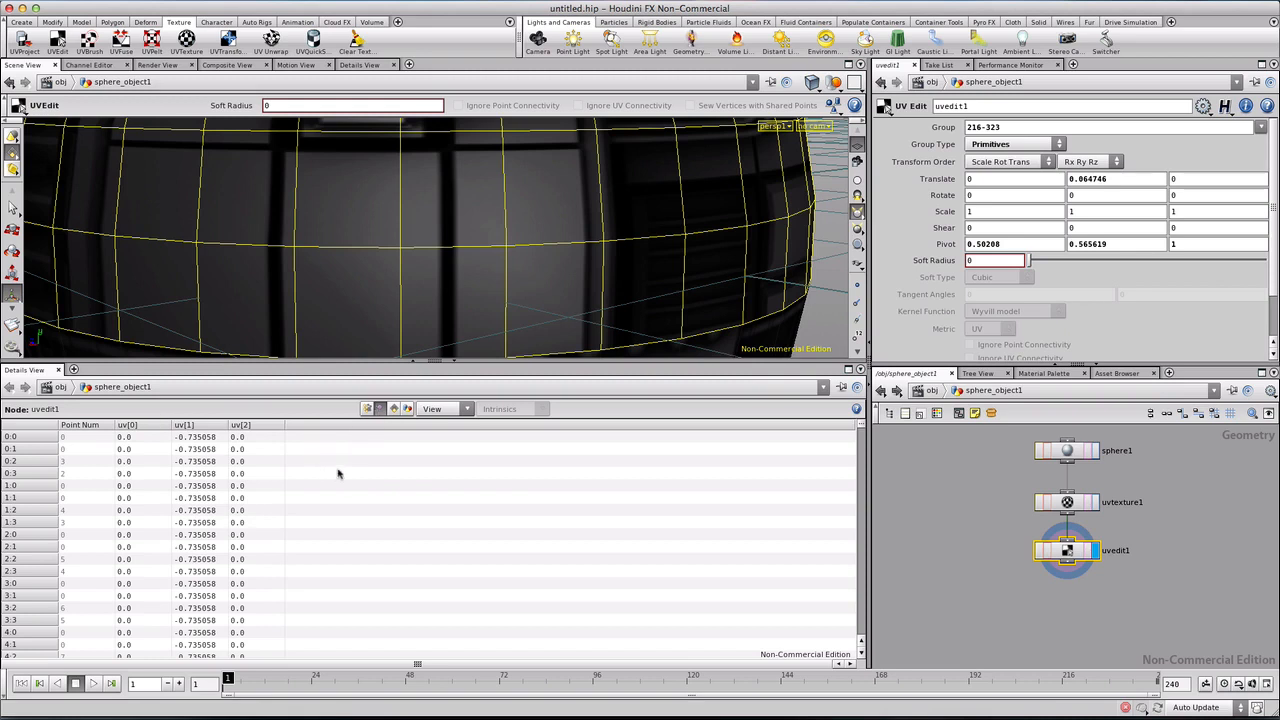
left_click(366, 410)
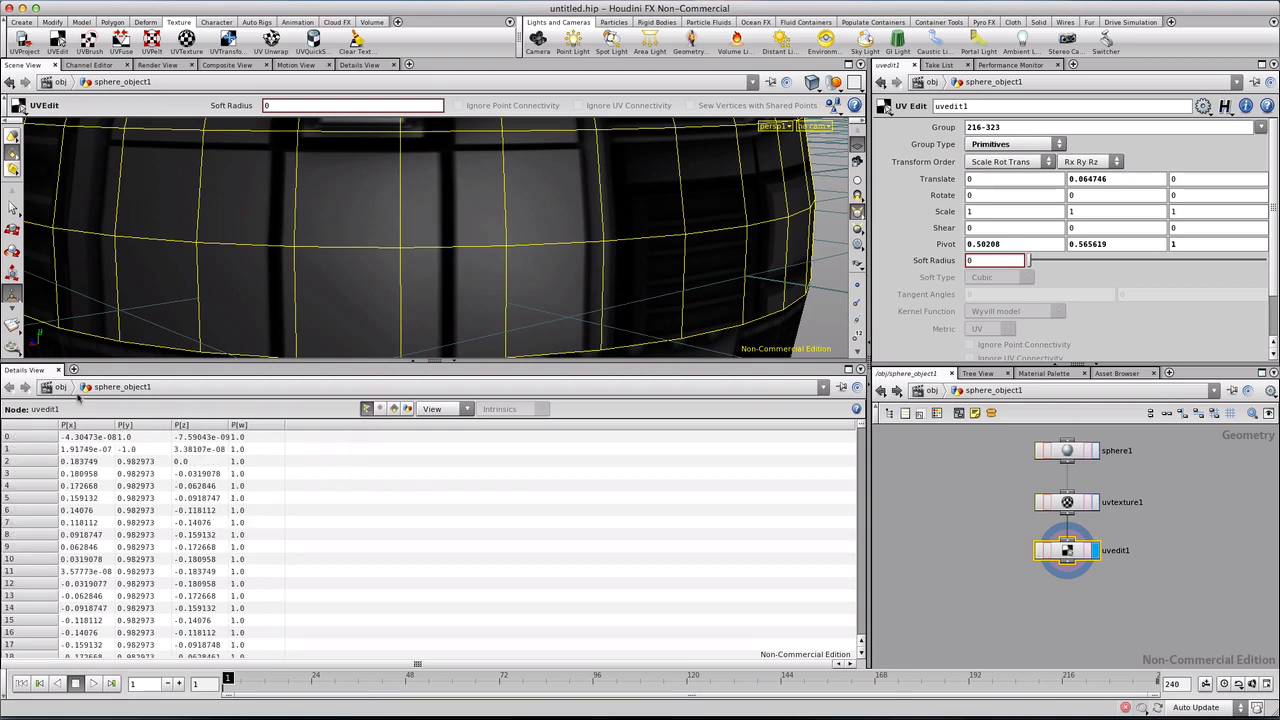
left_click(381, 410)
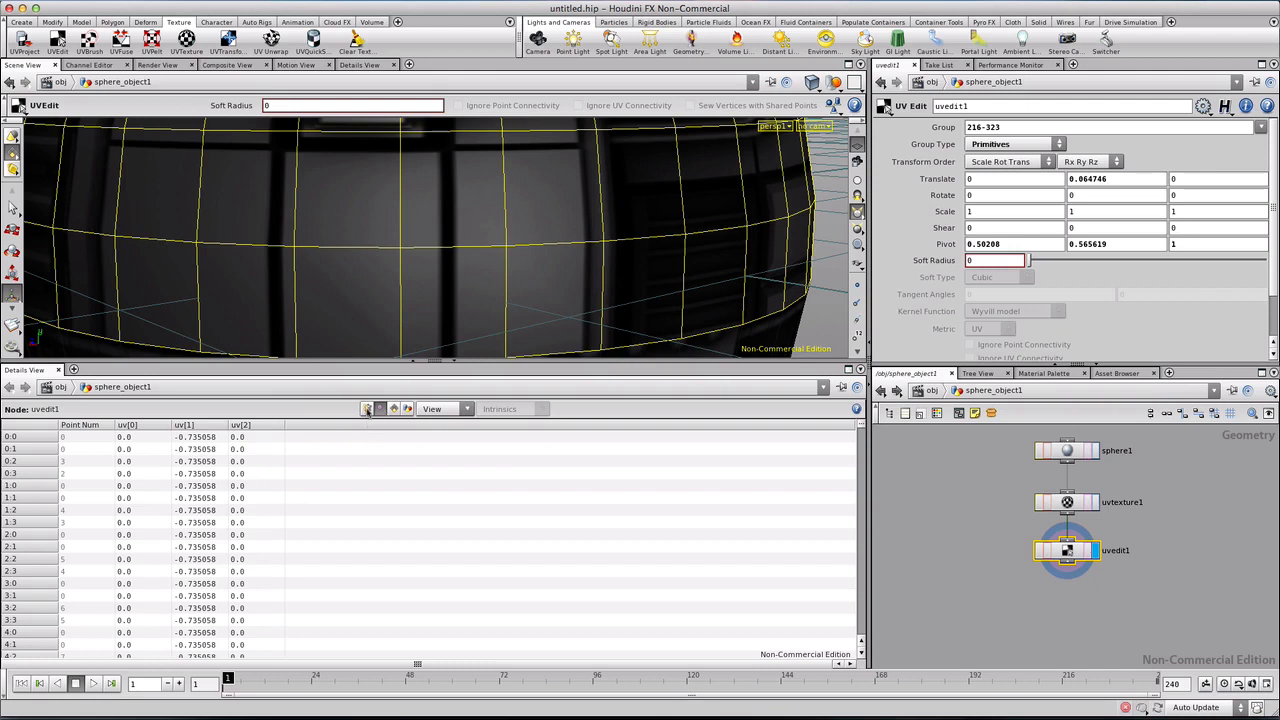
left_click(367, 410)
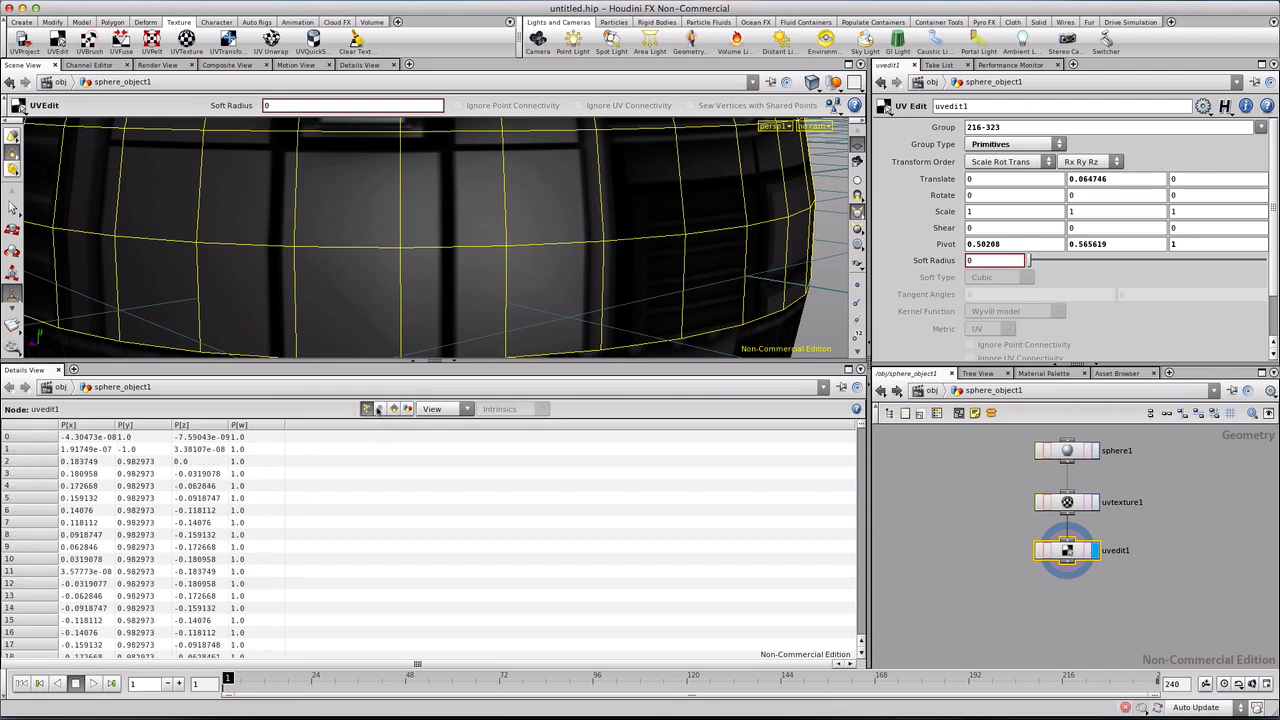
left_click(381, 410)
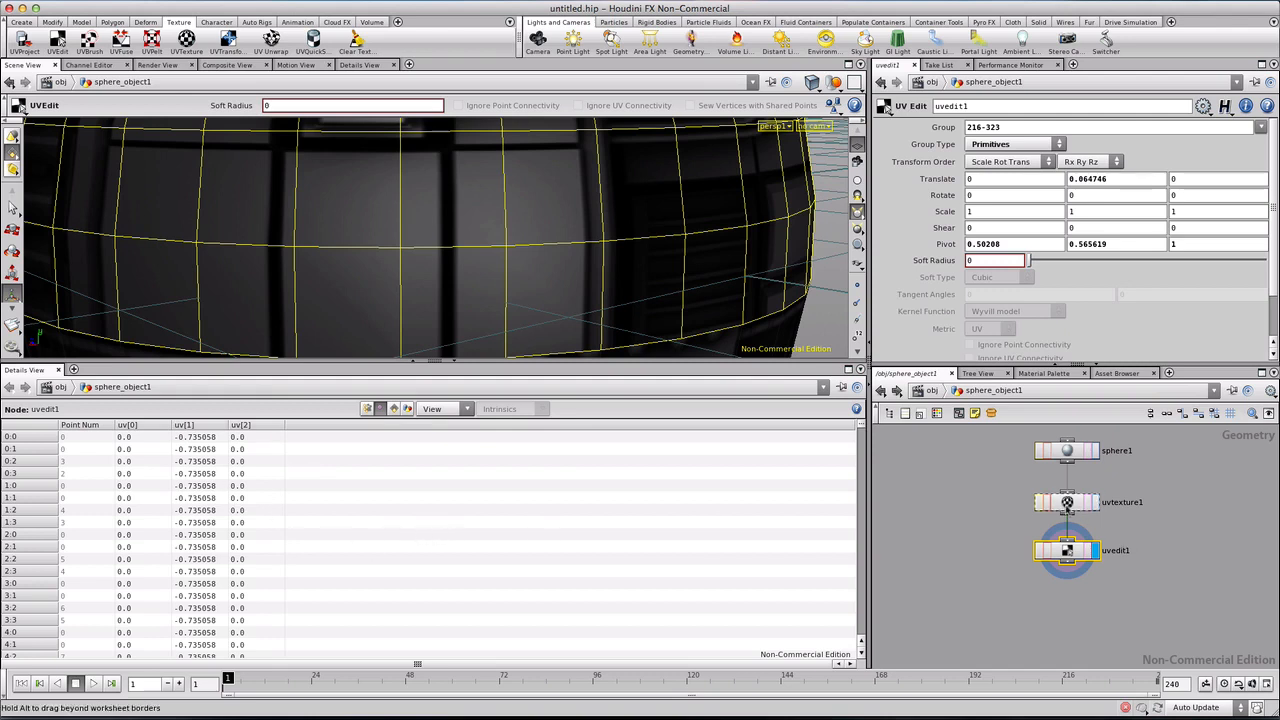
Step: Try the Orthographic texture type on the UVTexture node and examine its point attributes
left_click(1066, 505)
left_click(1088, 144)
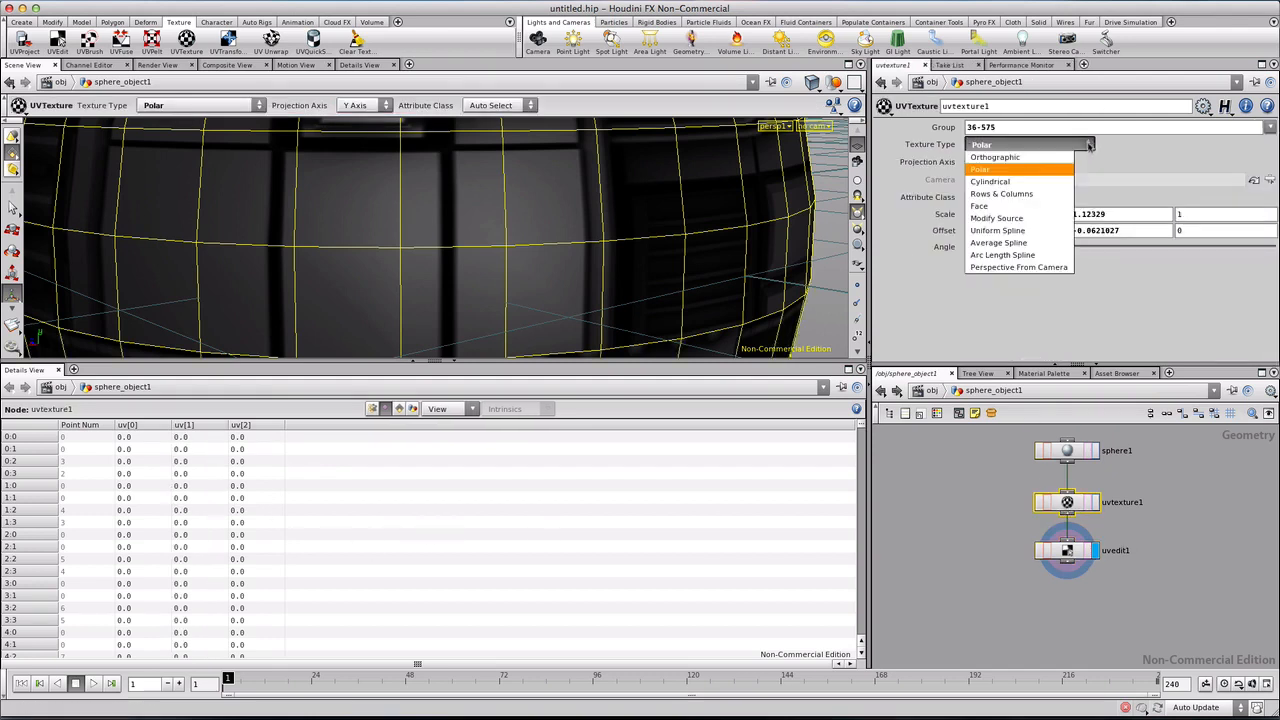
left_click(1012, 156)
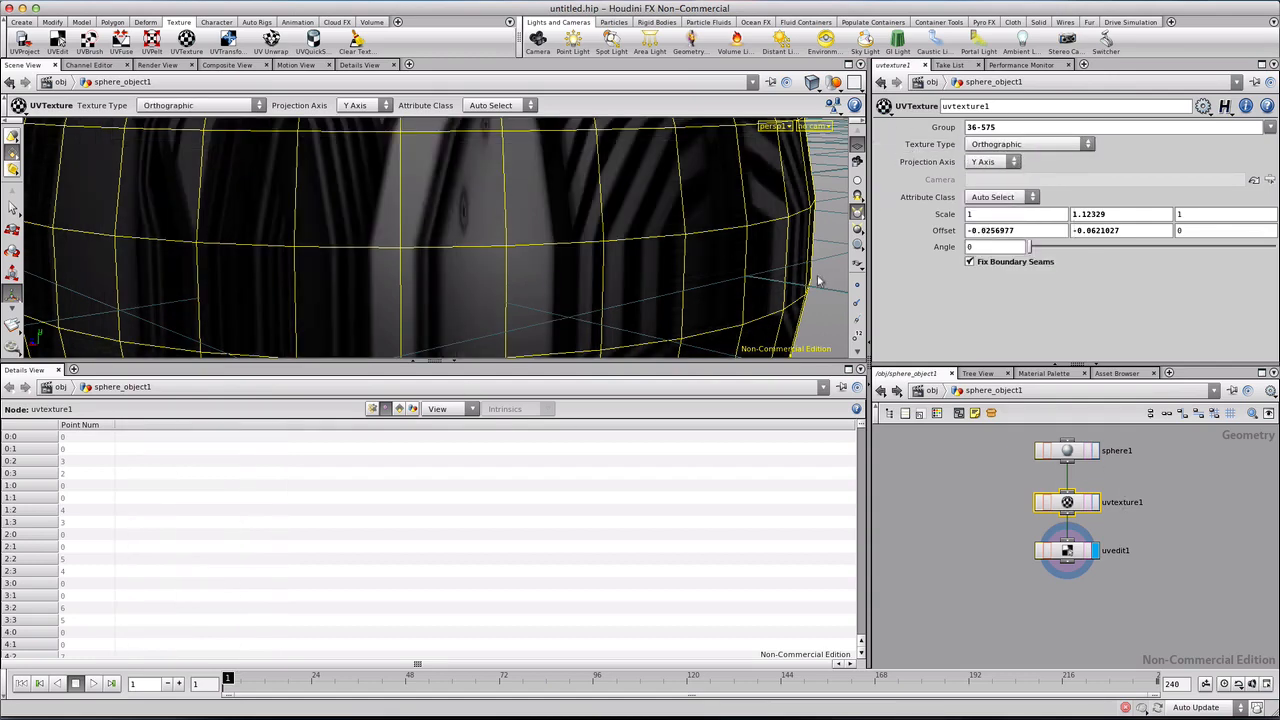
left_click(371, 409)
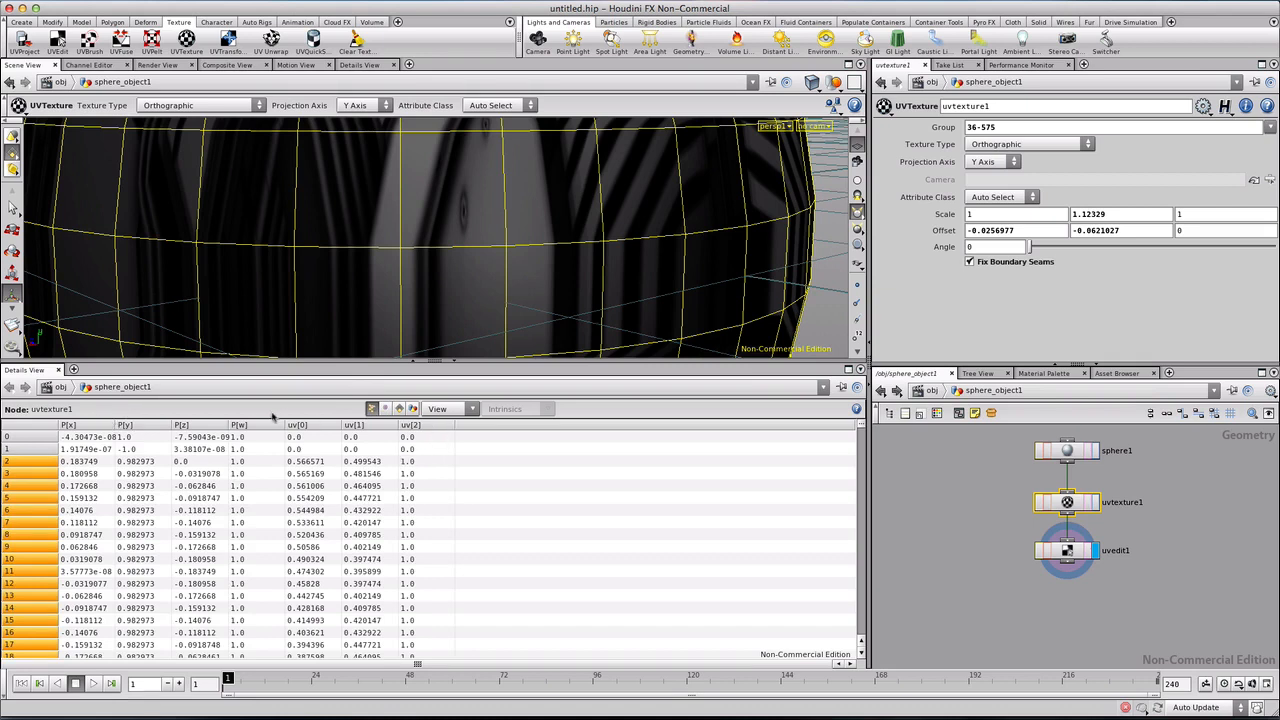
Step: Return the UVTexture node's texture type to Polar and compare its vertex and point attributes
left_click(1028, 144)
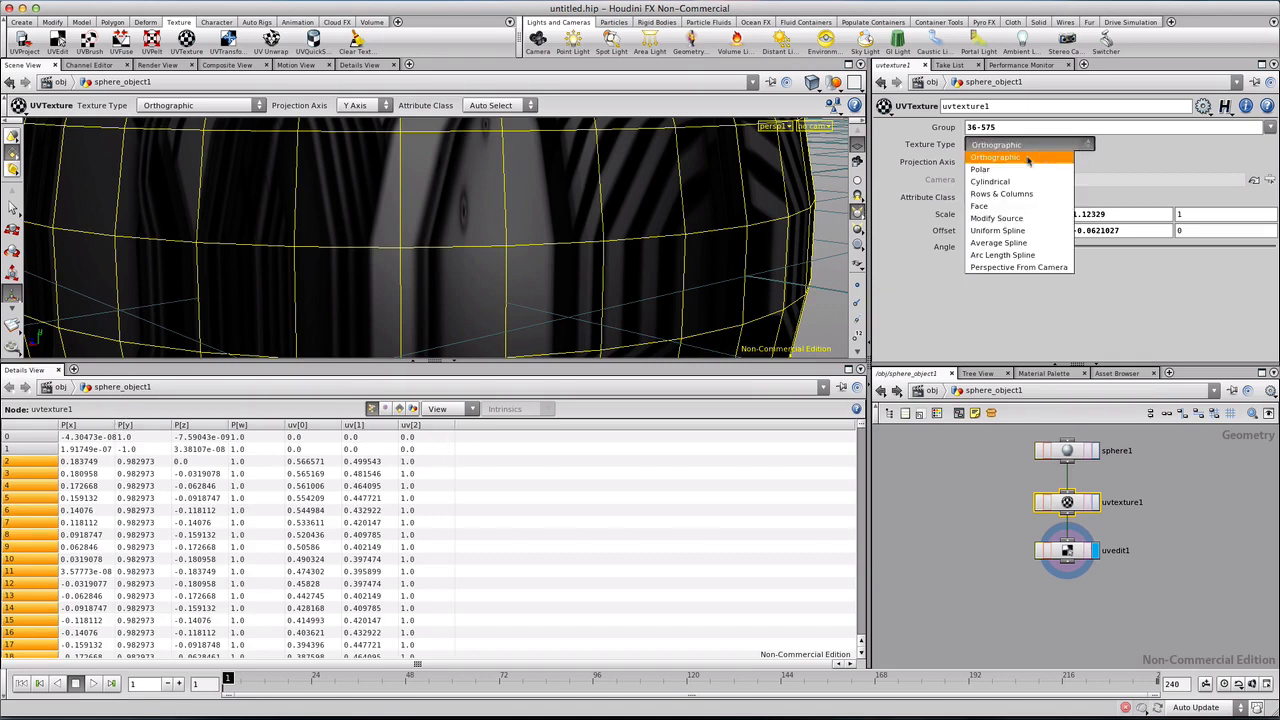
left_click(1000, 162)
left_click(387, 409)
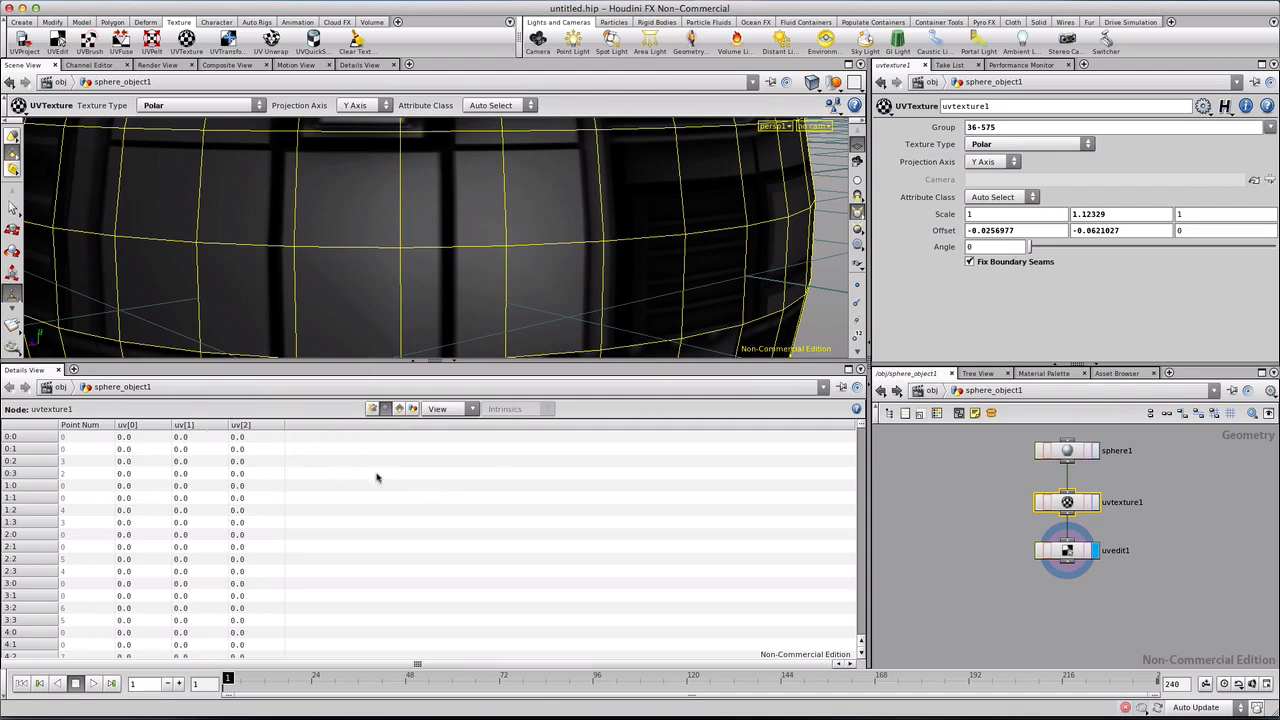
left_click(371, 409)
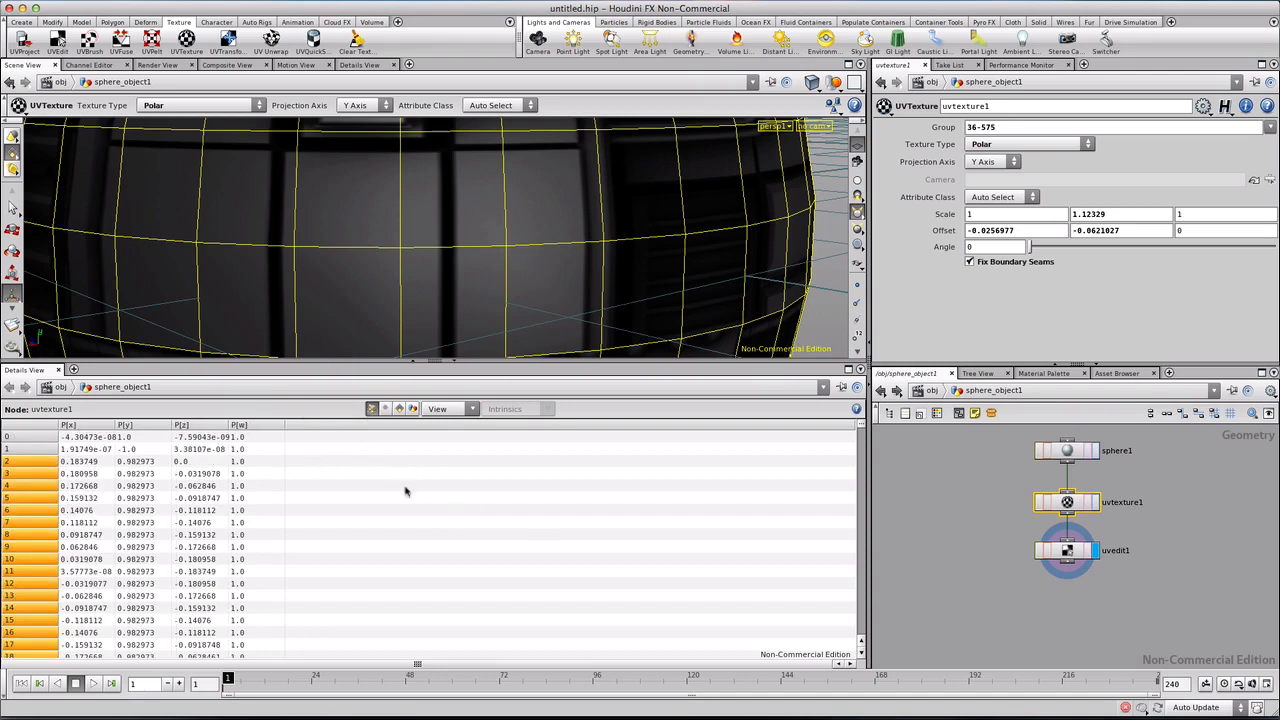
Step: Add an AttribPromote node directly after the UVEdit node in the geometry network
key("Tab")
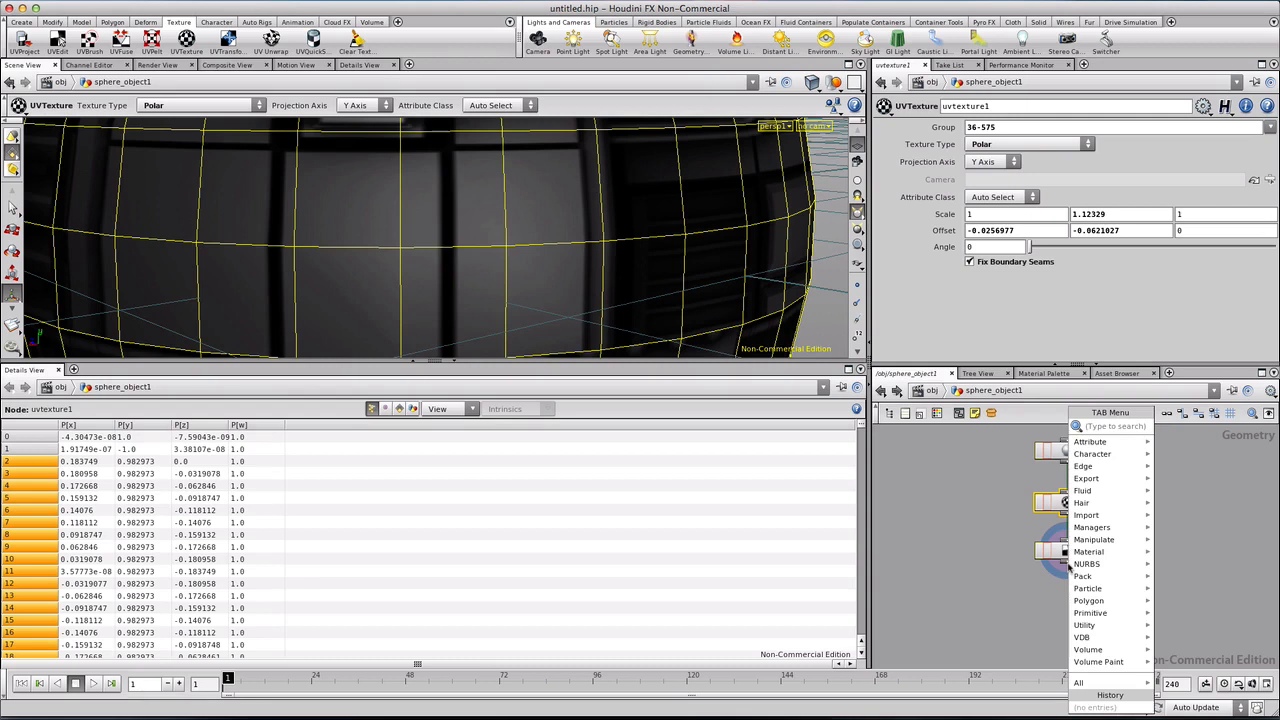
mouse_move(1090, 444)
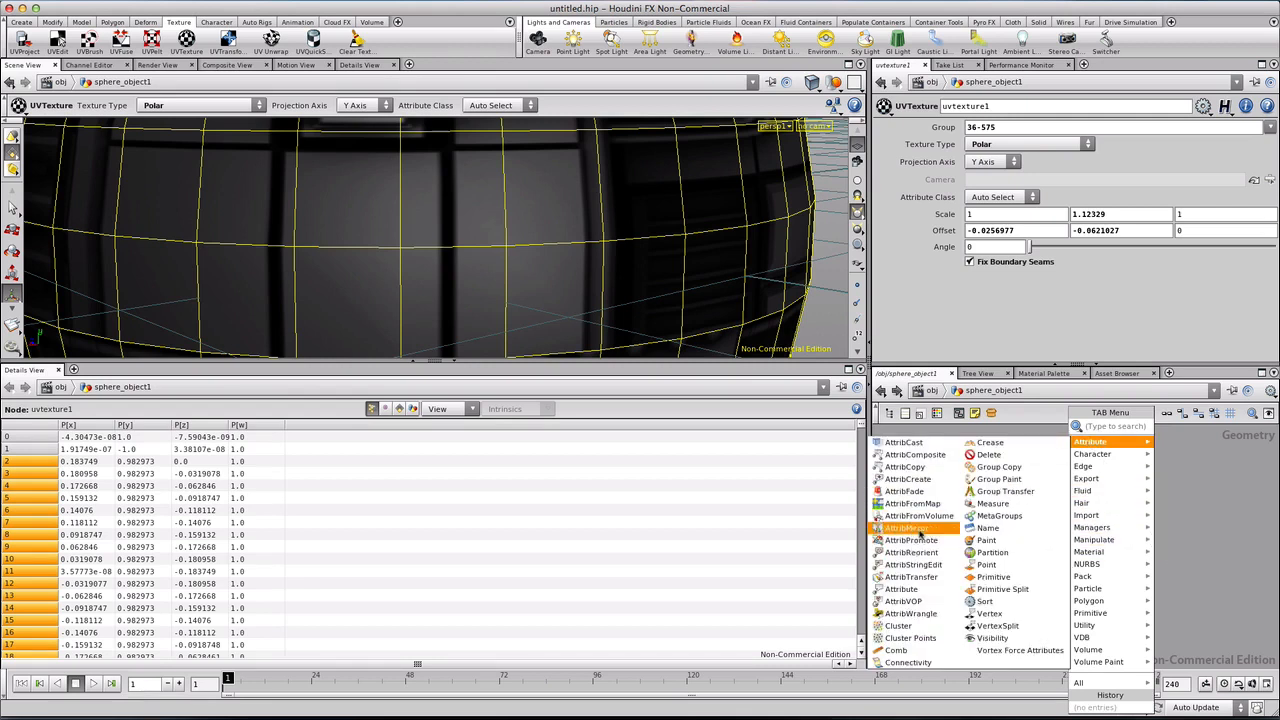
left_click(911, 541)
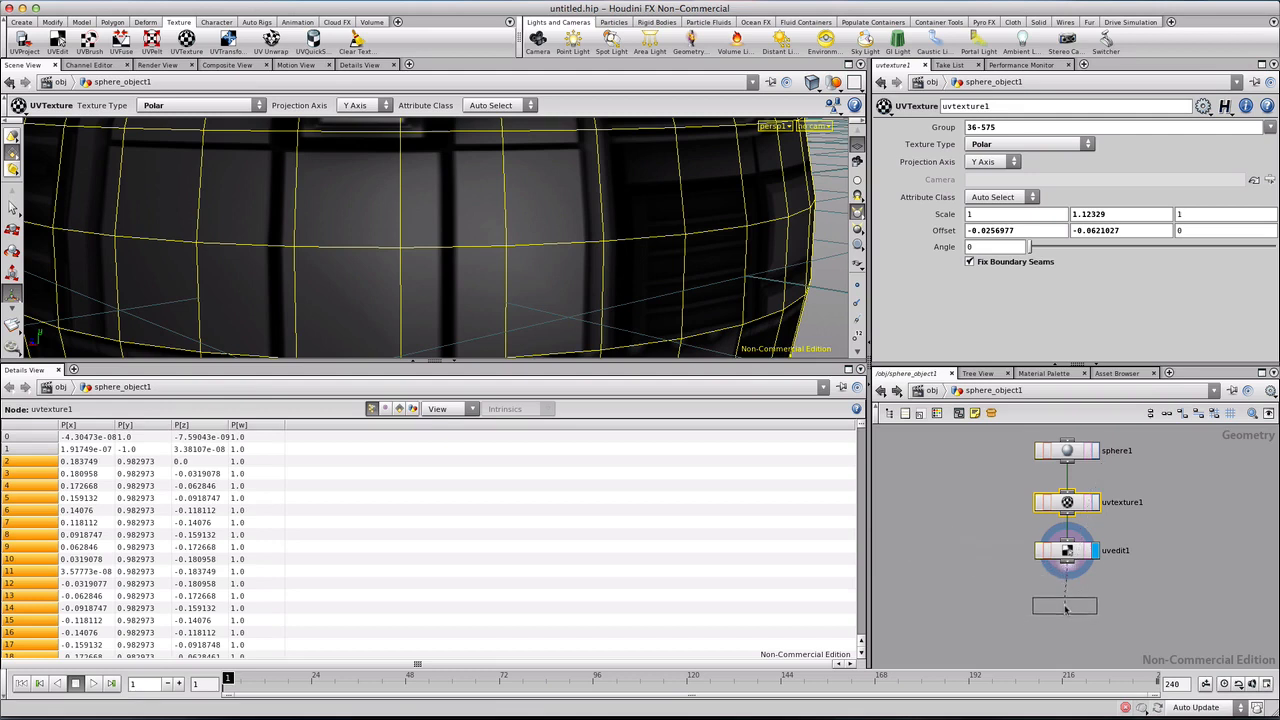
left_click(1061, 600)
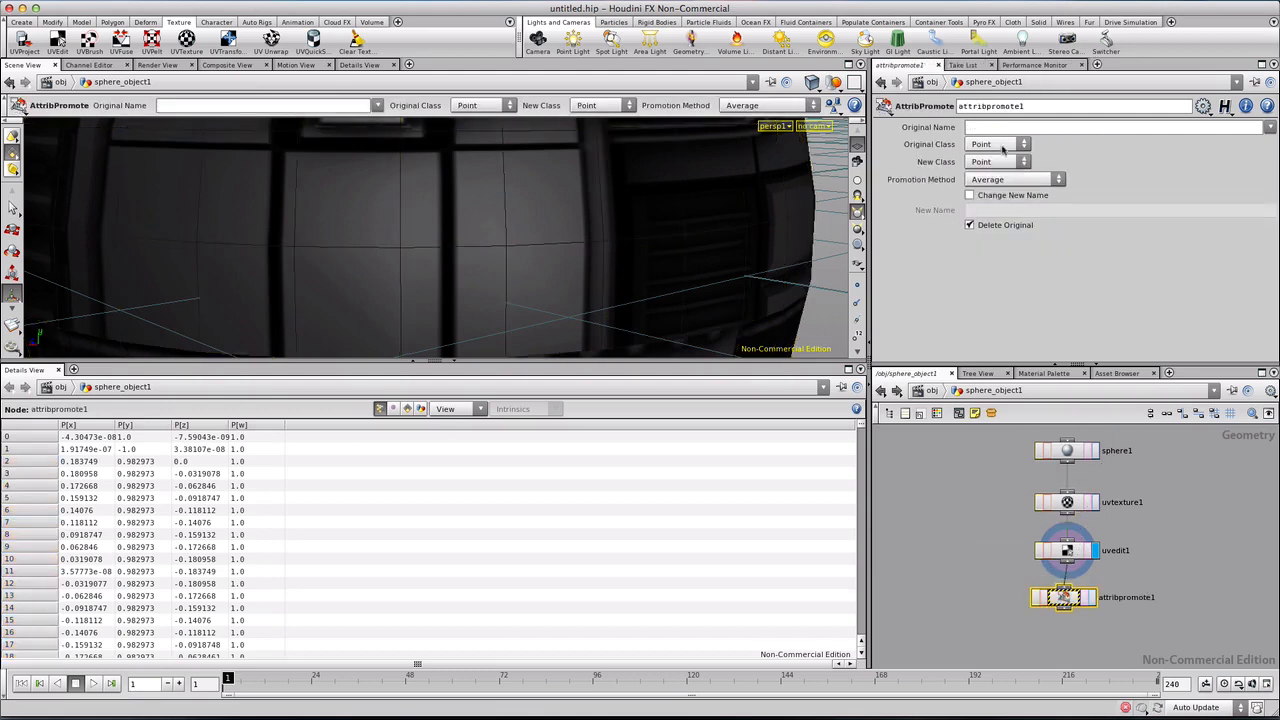
Step: Have AttribPromote output under the new name displaced_uvs without deleting the original attribute
left_click(969, 195)
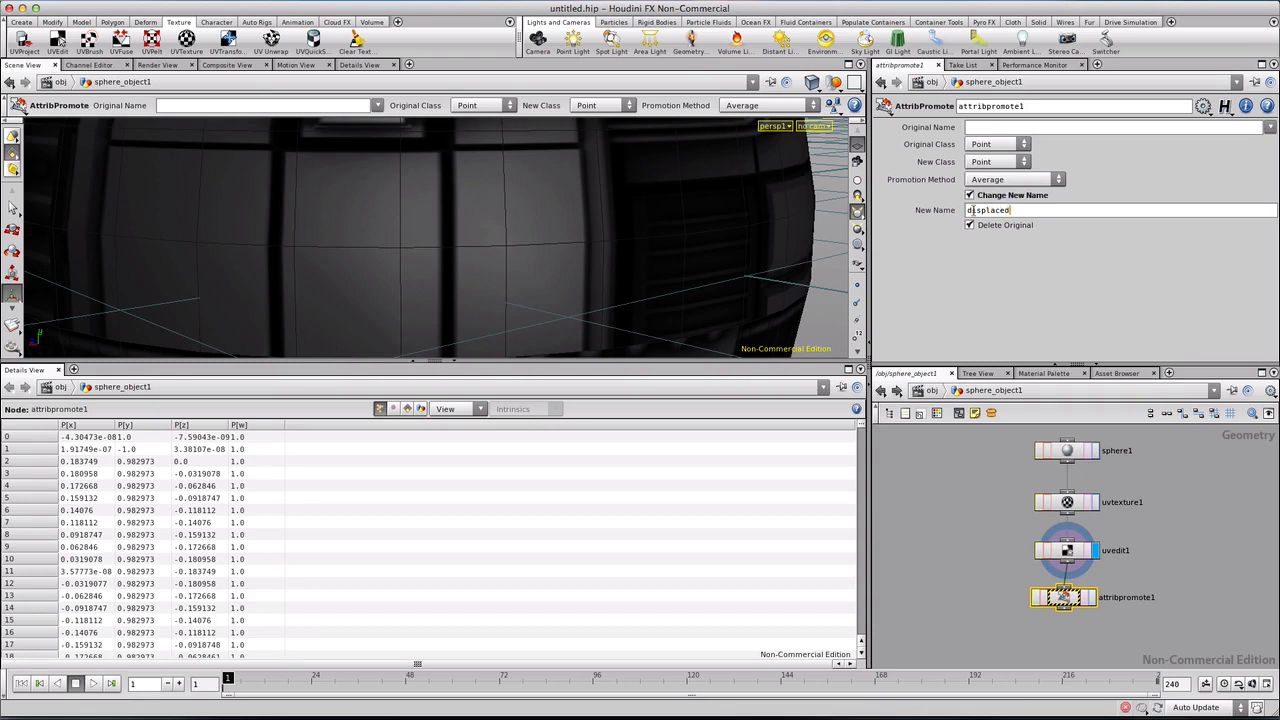
key("Return")
left_click(969, 227)
Step: Promote the uv attribute from the Vertex class to the Point class, and compare the node's vertex and point attributes
left_click(995, 144)
left_click(988, 192)
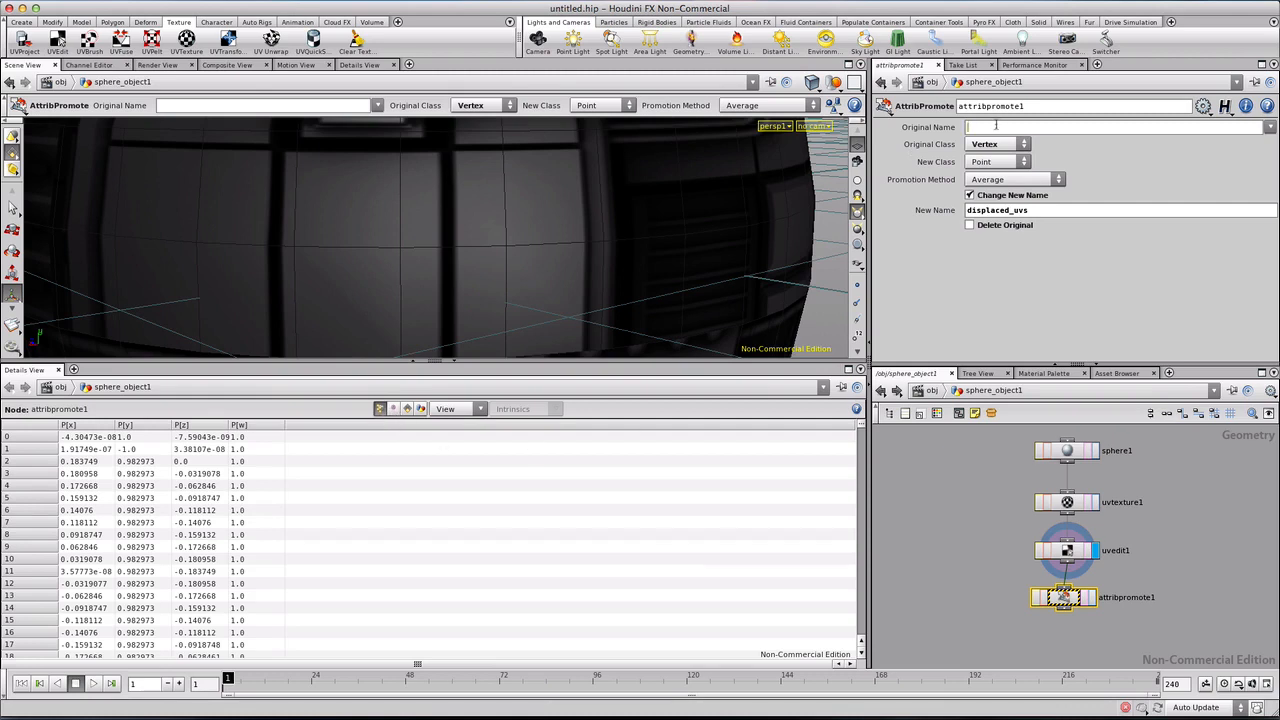
key("Return")
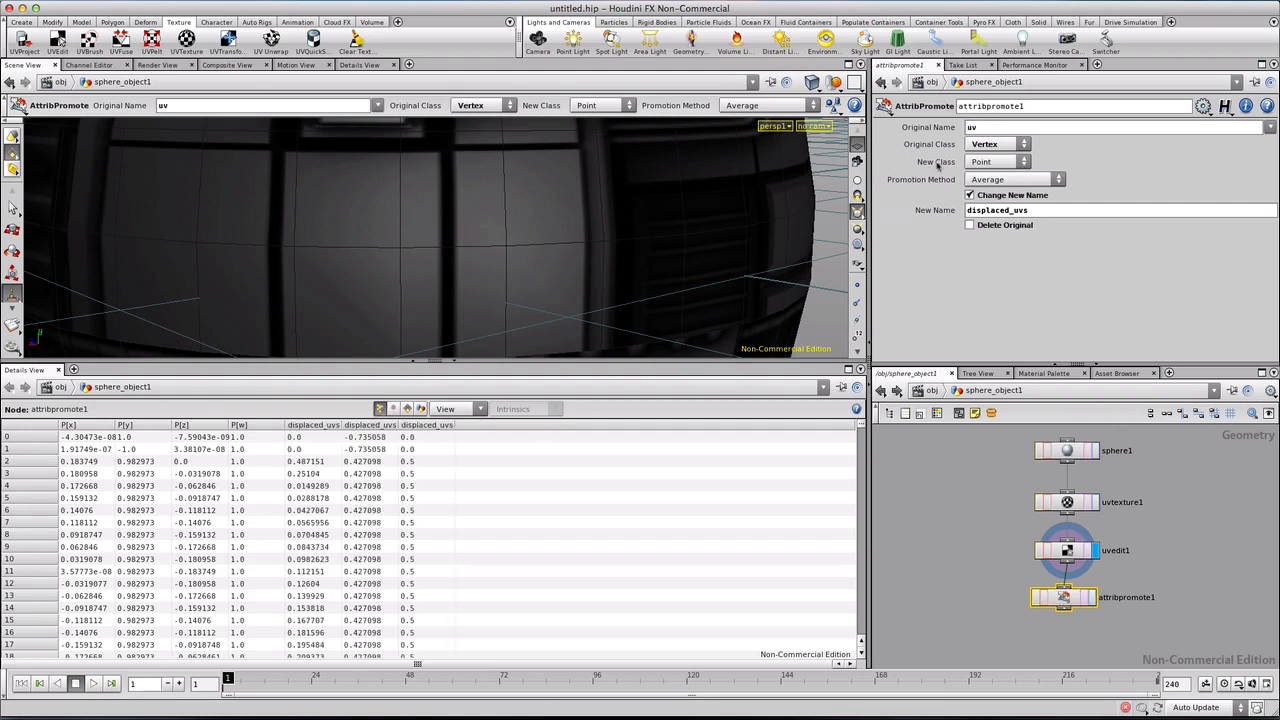
left_click(393, 410)
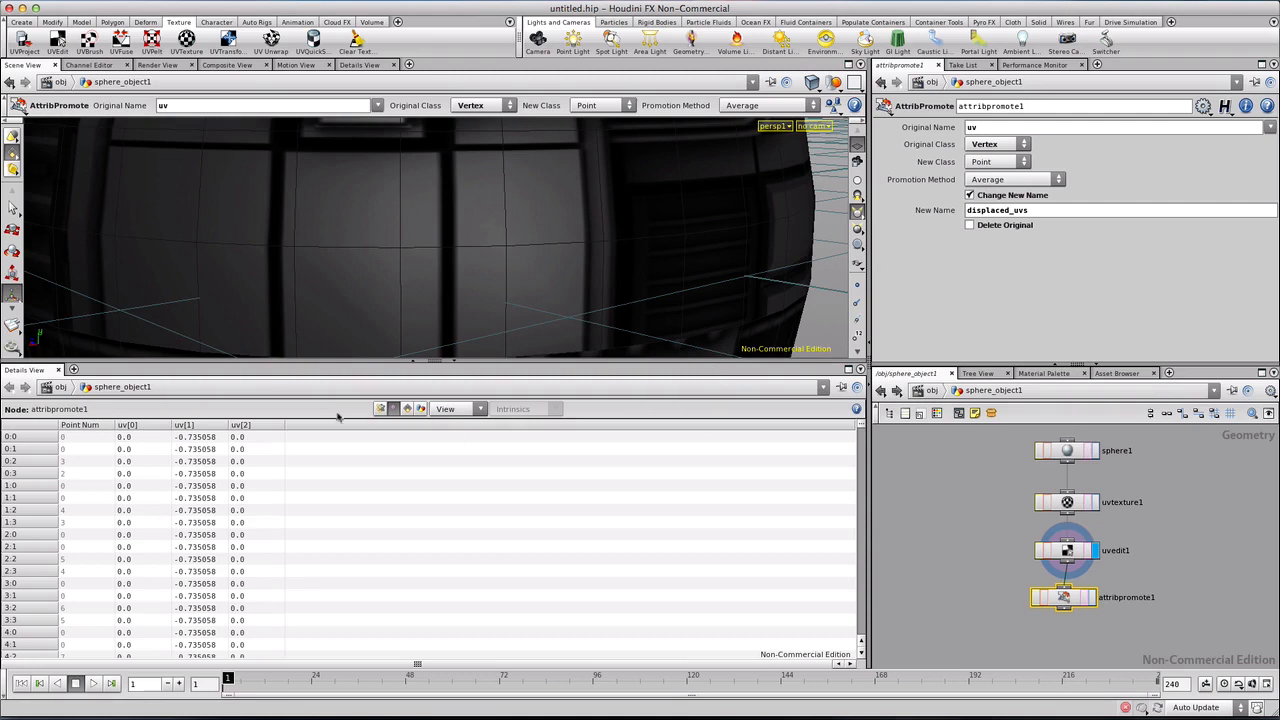
left_click(381, 409)
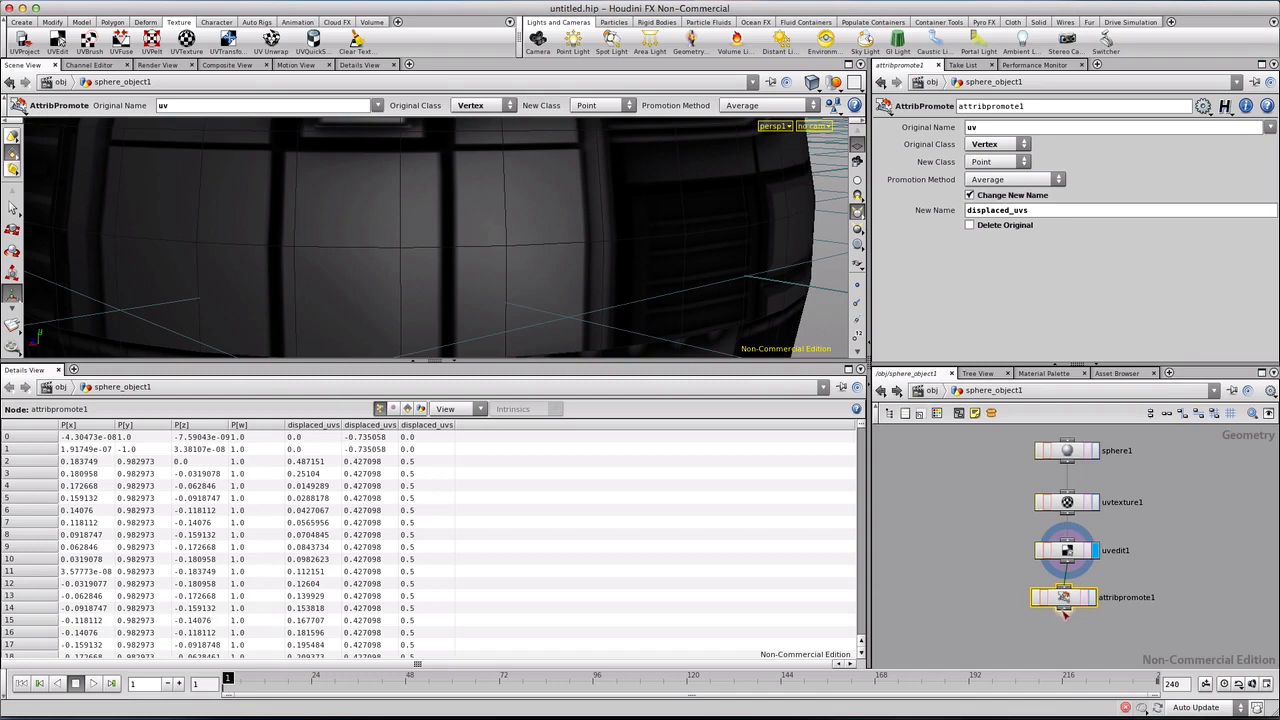
Step: Add a Subdivide node directly after the AttribPromote node
key("Tab")
type("Sub")
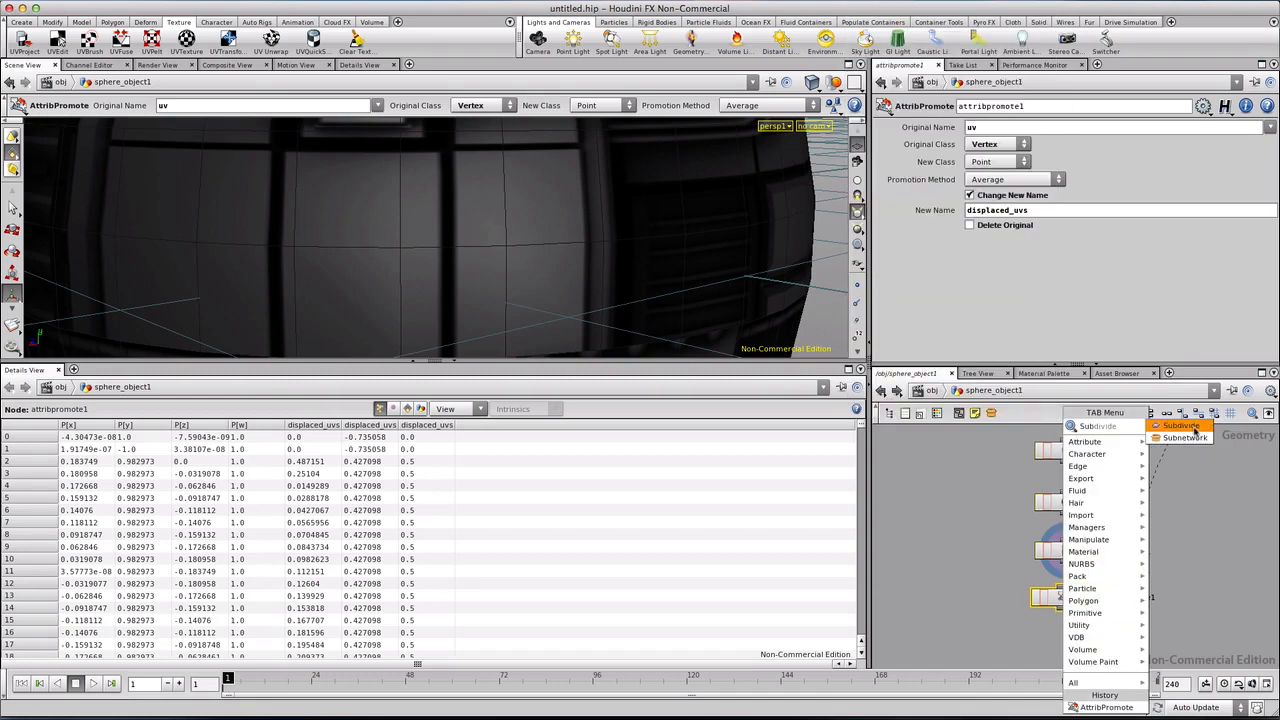
key("Return")
left_click(1063, 634)
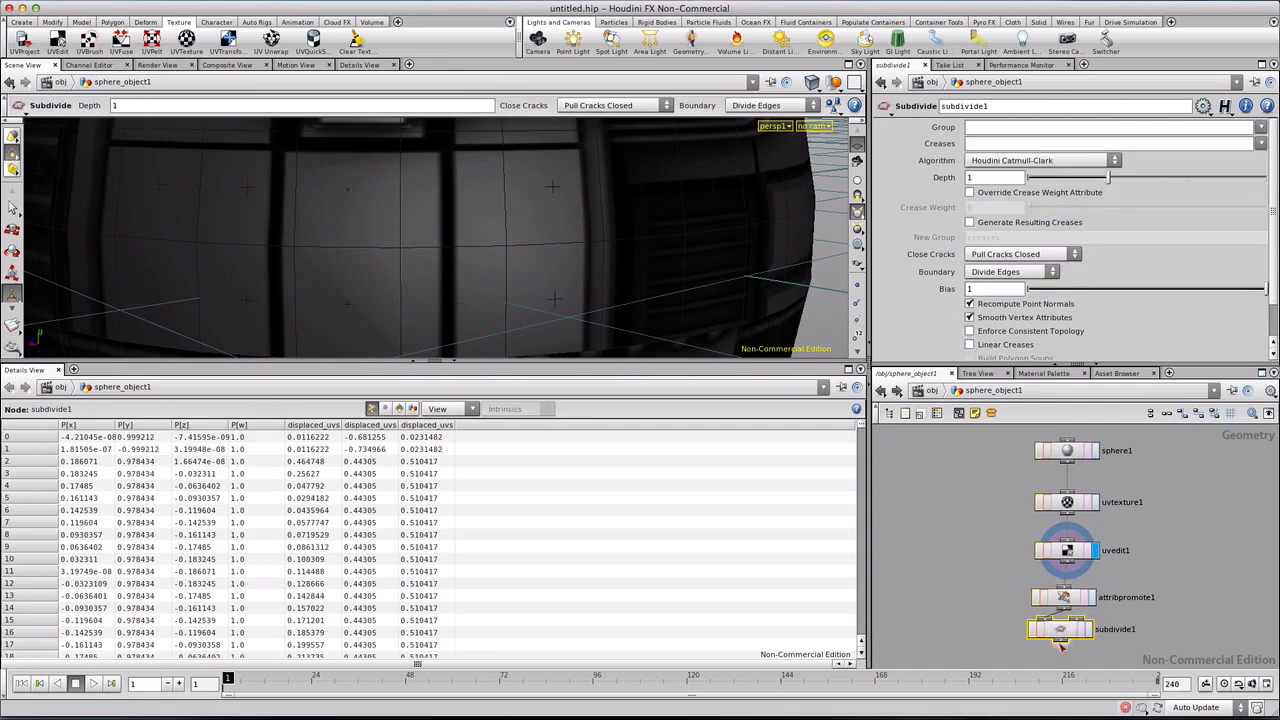
Step: Add a VOP SOP node after the Subdivide node and open its inner network
key("Tab")
mouse_move(1081, 429)
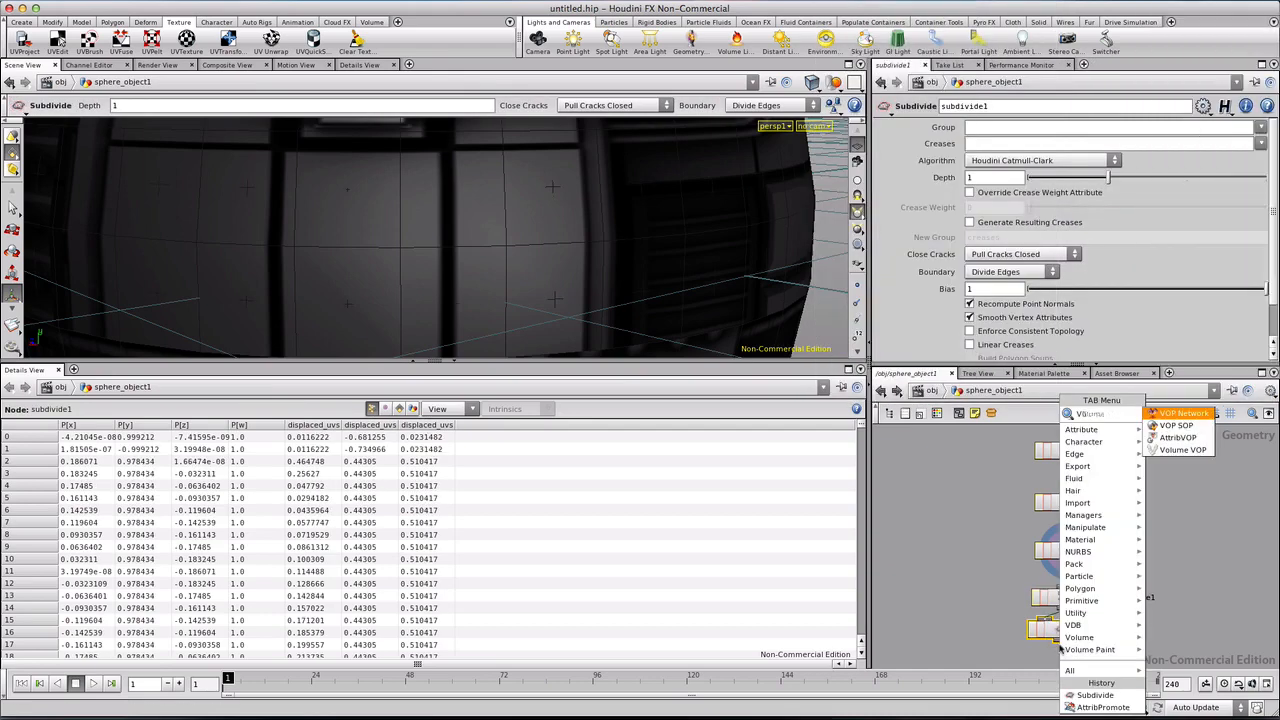
left_click(1190, 432)
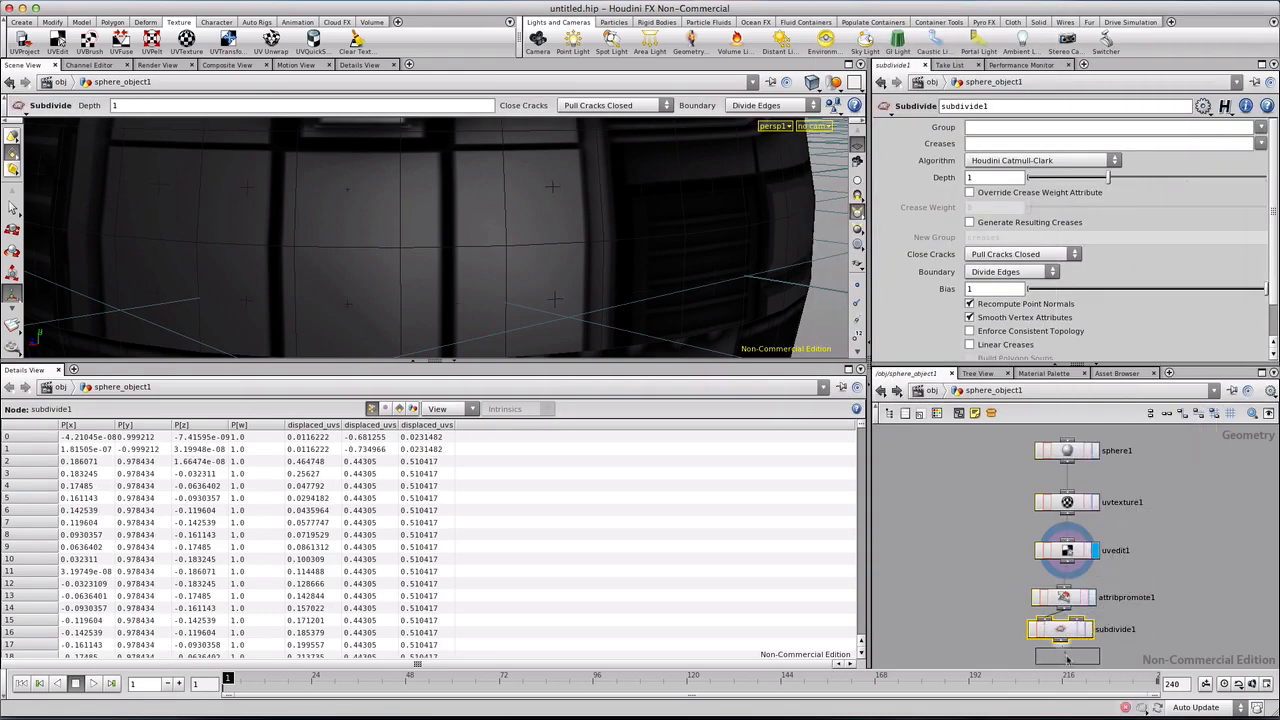
left_click(1061, 660)
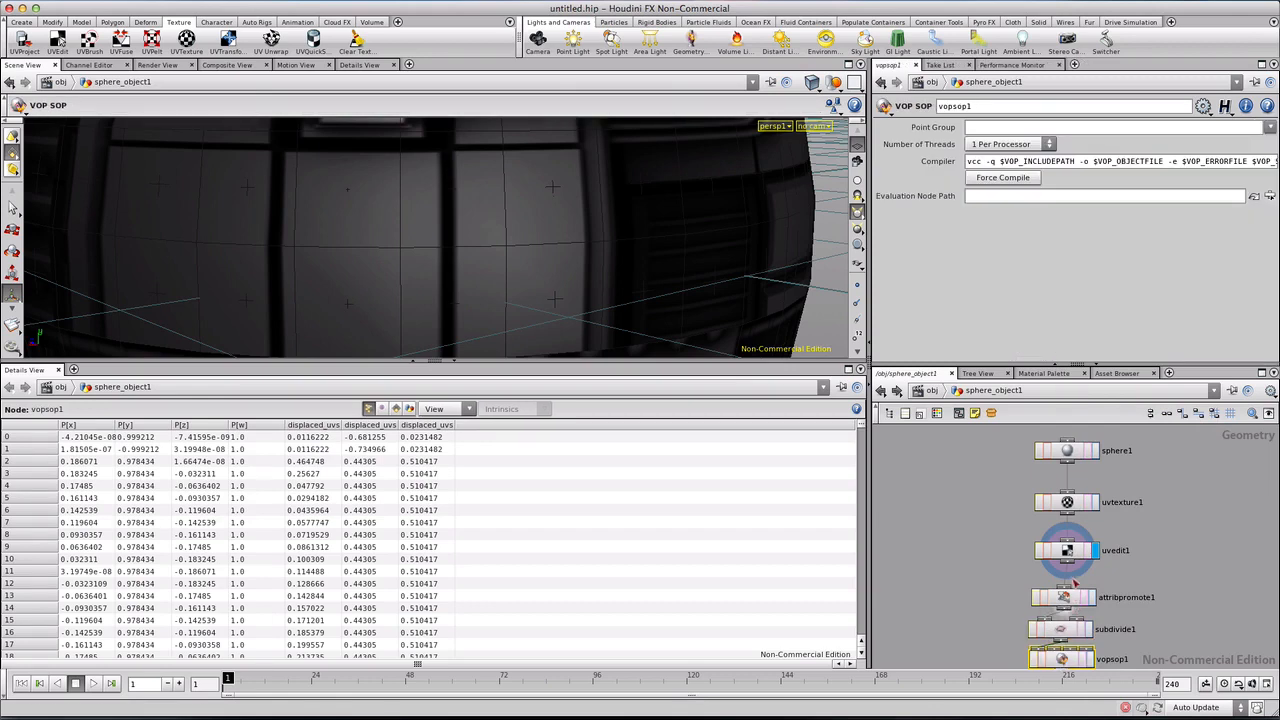
middle_click_drag(1013, 582, 1010, 528)
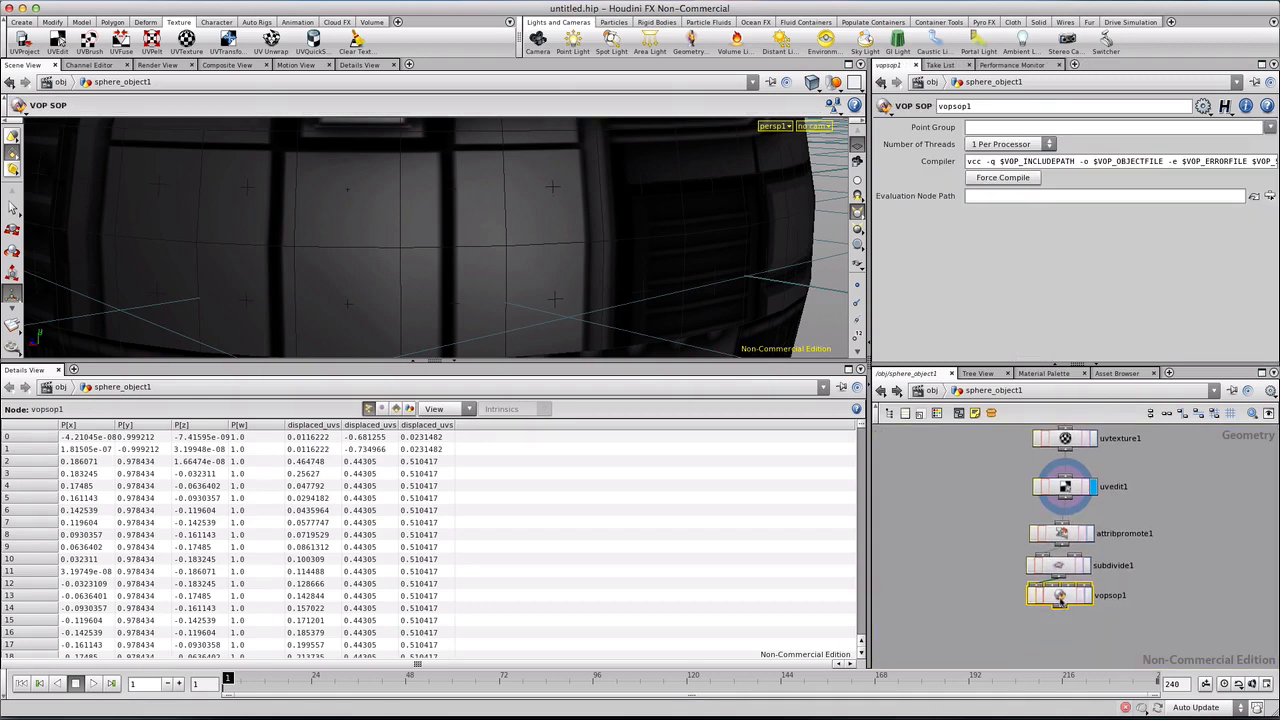
double_click(1060, 597)
Step: Move the global variables node aside and add a Displace Along Normal node near the output node
left_click_drag(950, 645, 916, 652)
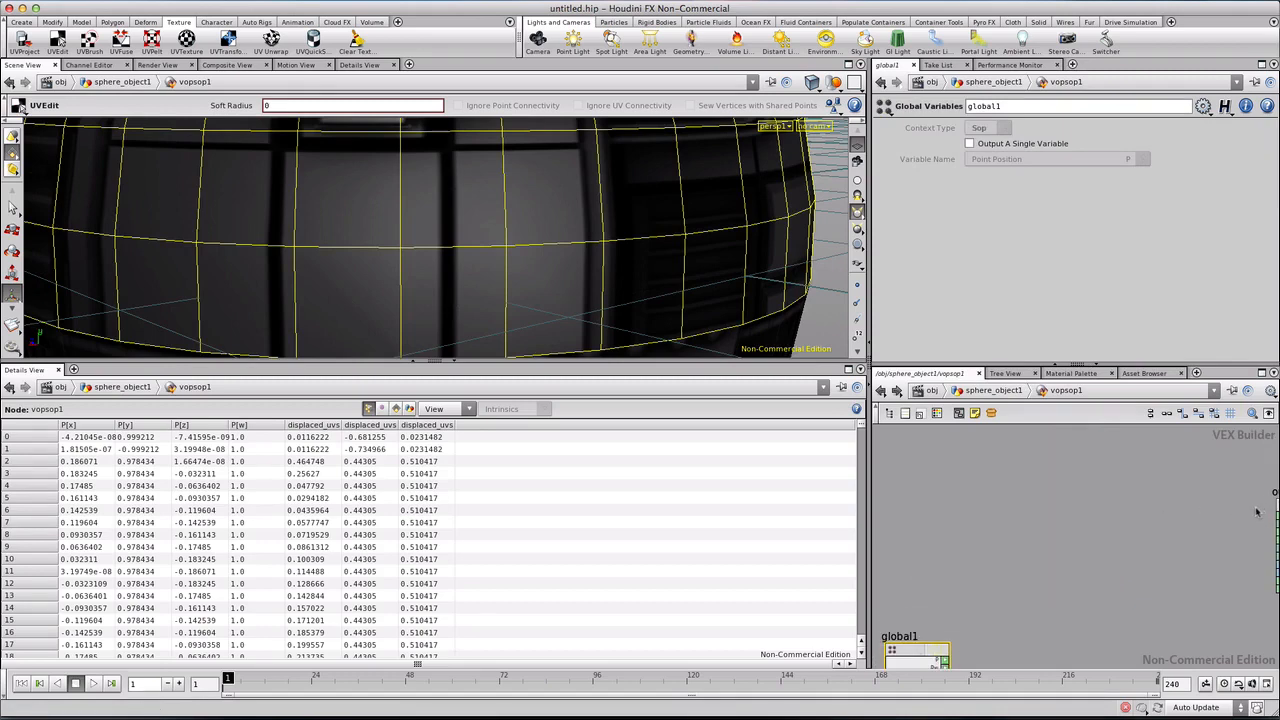
key("Tab")
type("Displace Along")
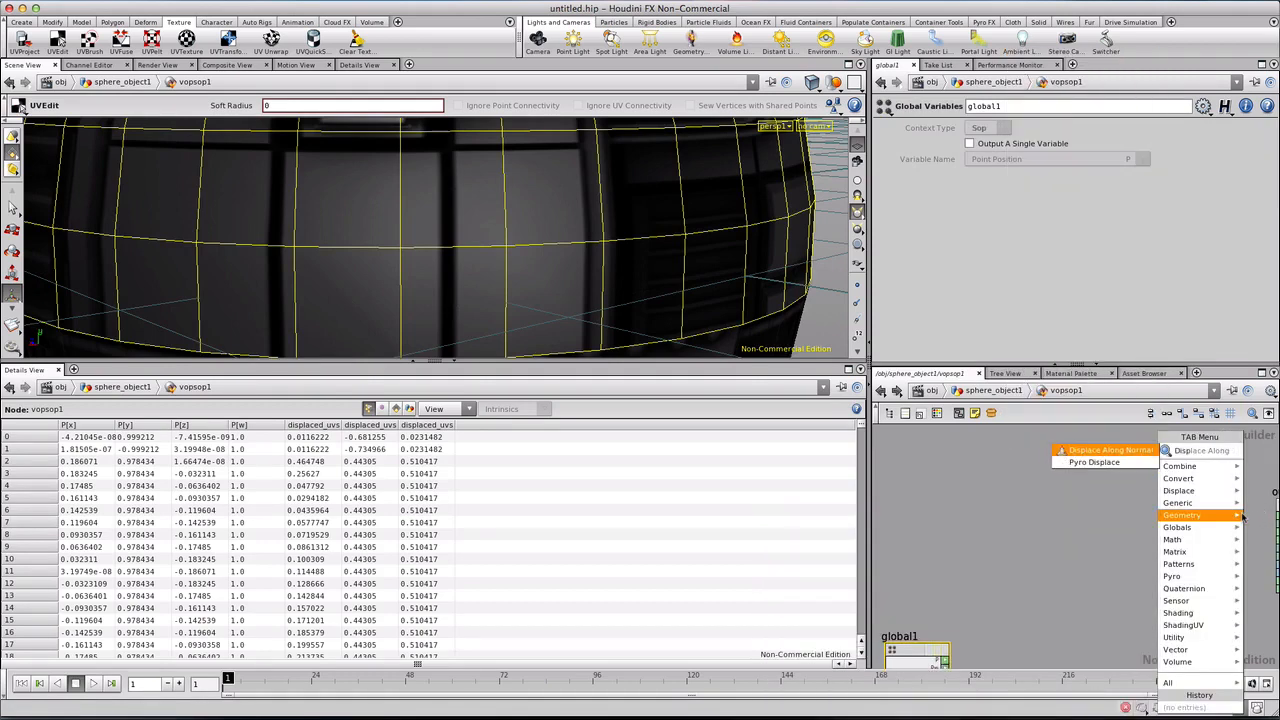
left_click(1124, 452)
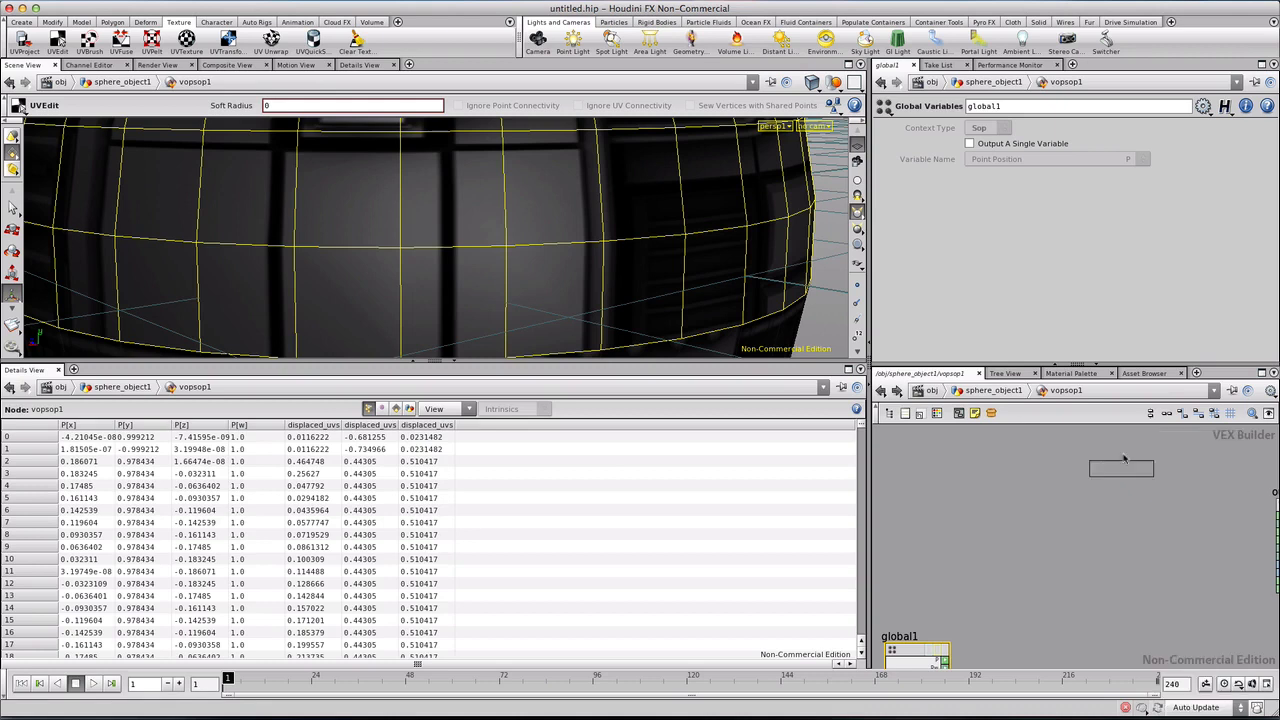
left_click(1225, 496)
Step: Add a Luminance node beside the Displace Along Normal node, on its input side
key("Tab")
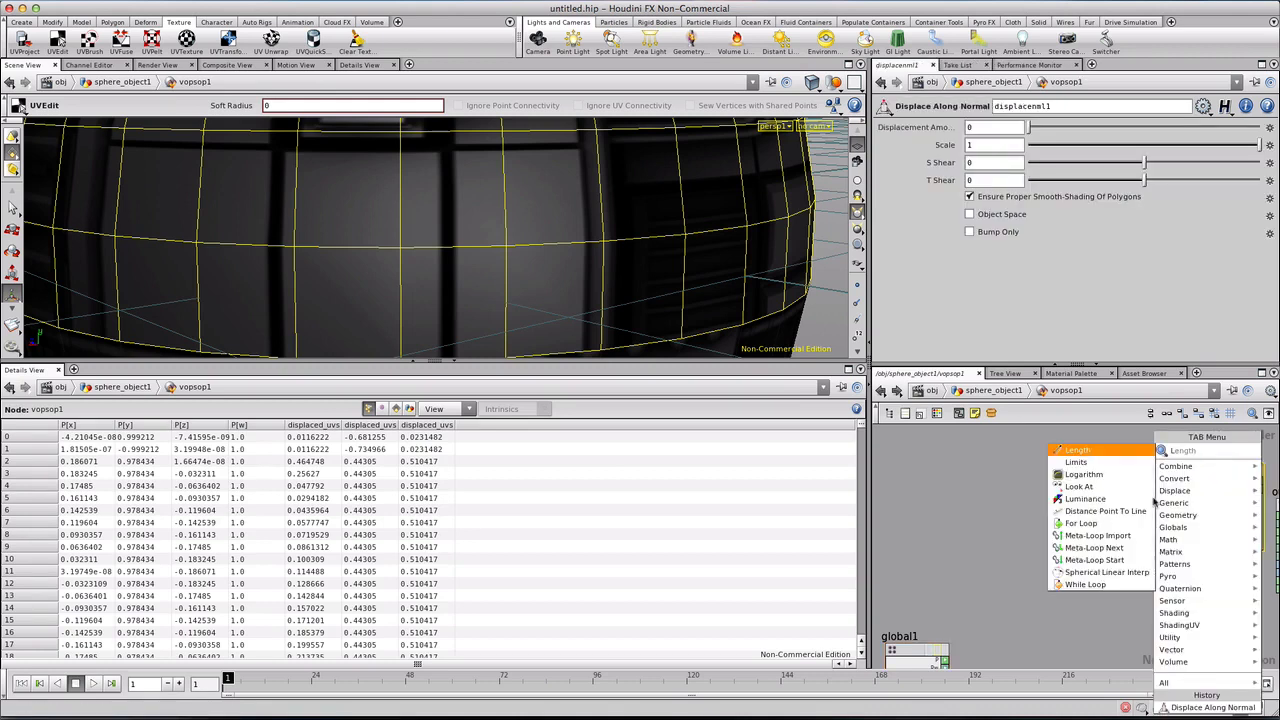
type("Lu")
left_click(1124, 451)
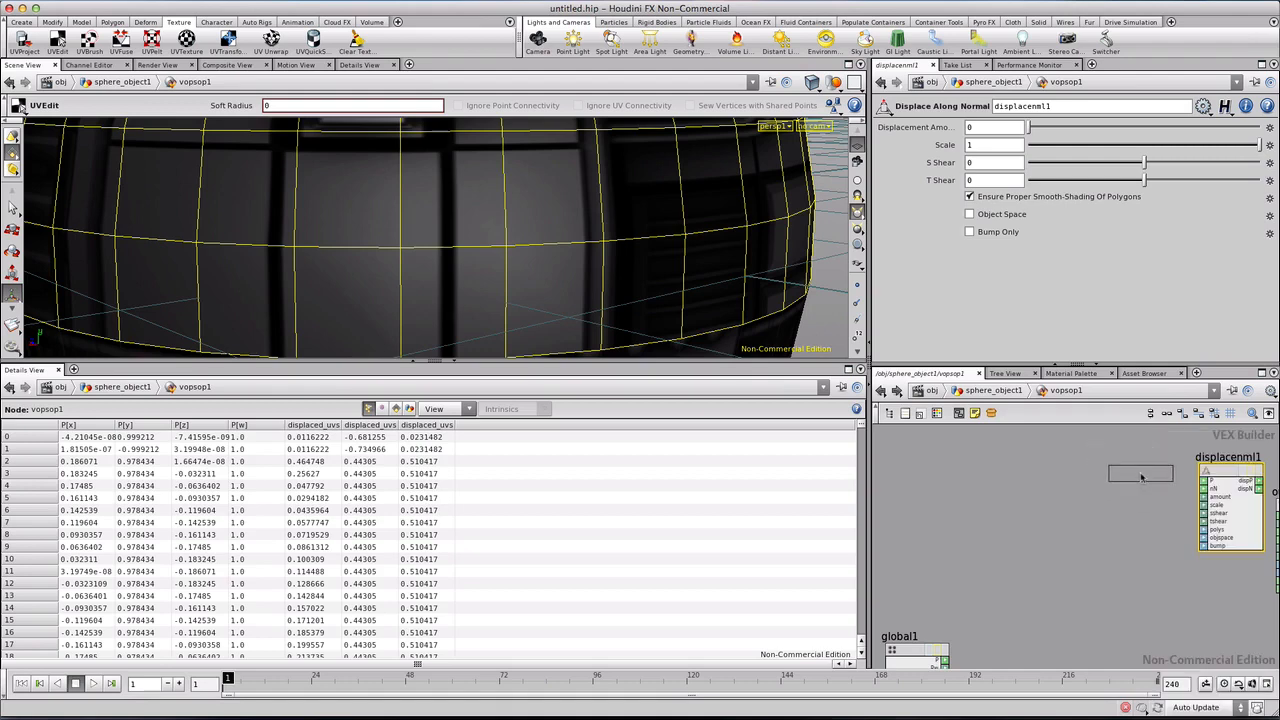
left_click(1141, 478)
Step: Add a Texture node beside the Luminance node, on its input side
key("Tab")
type("Texture")
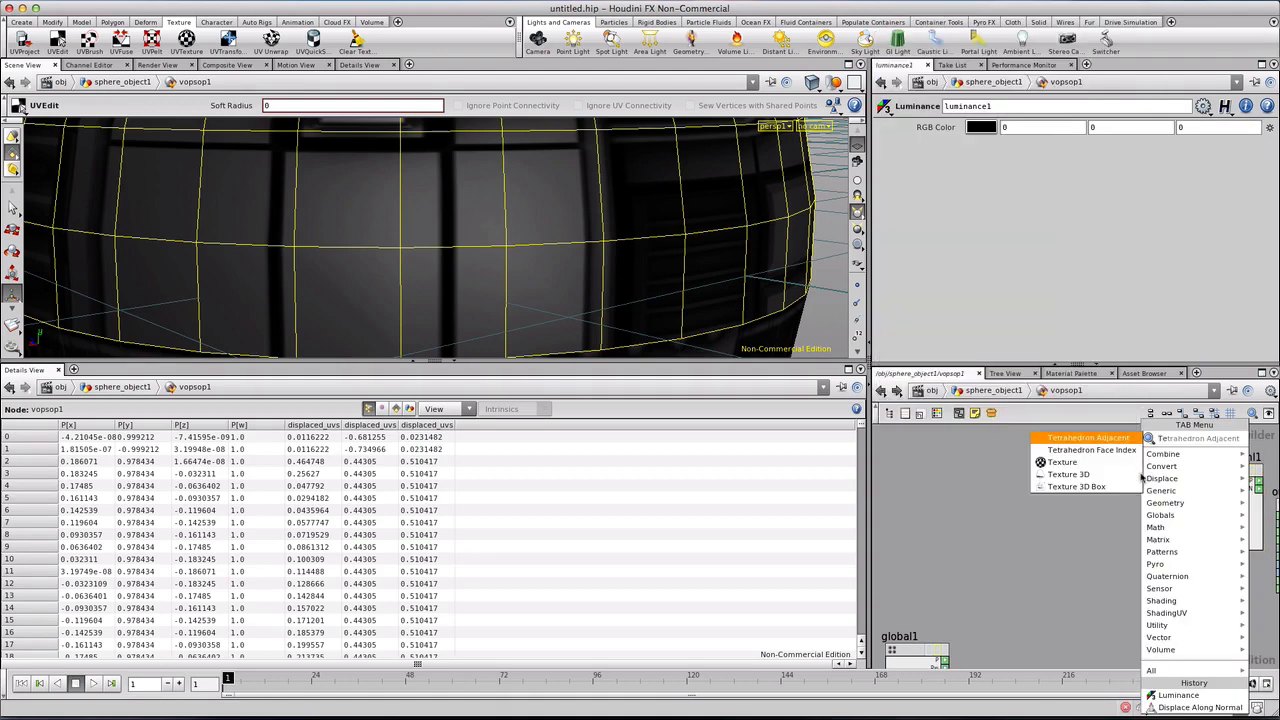
left_click(1090, 441)
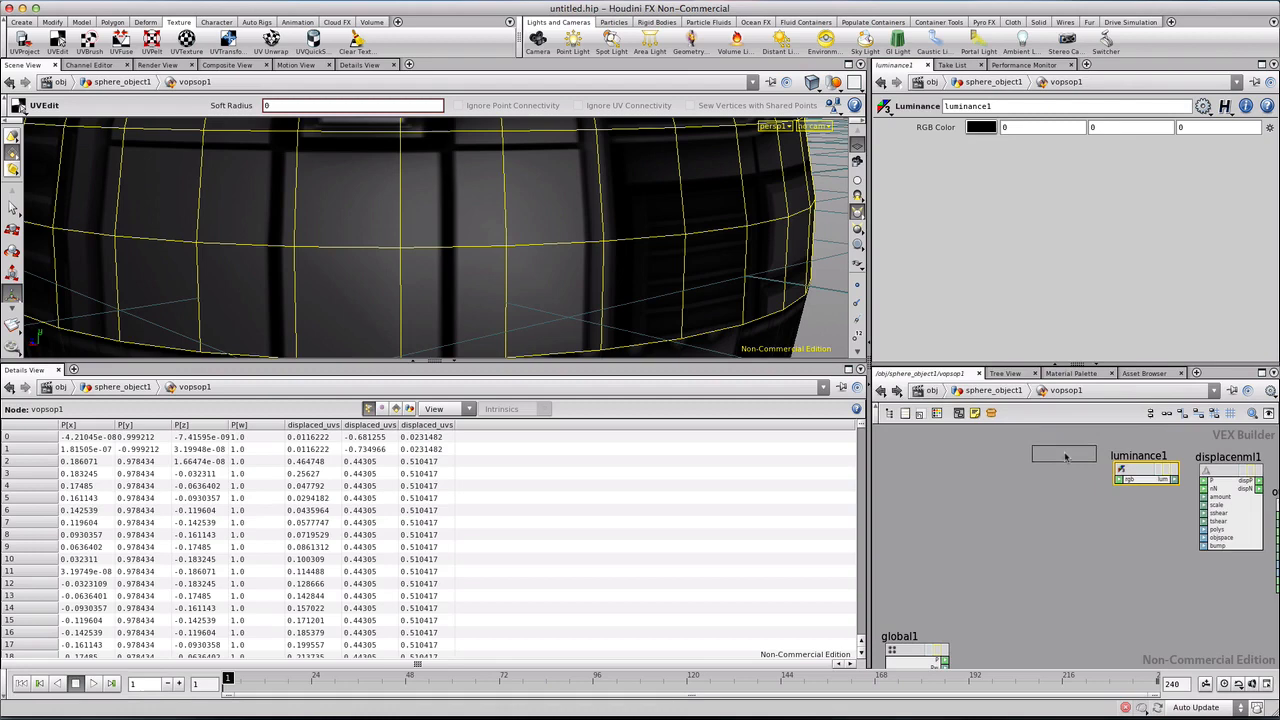
left_click(1070, 476)
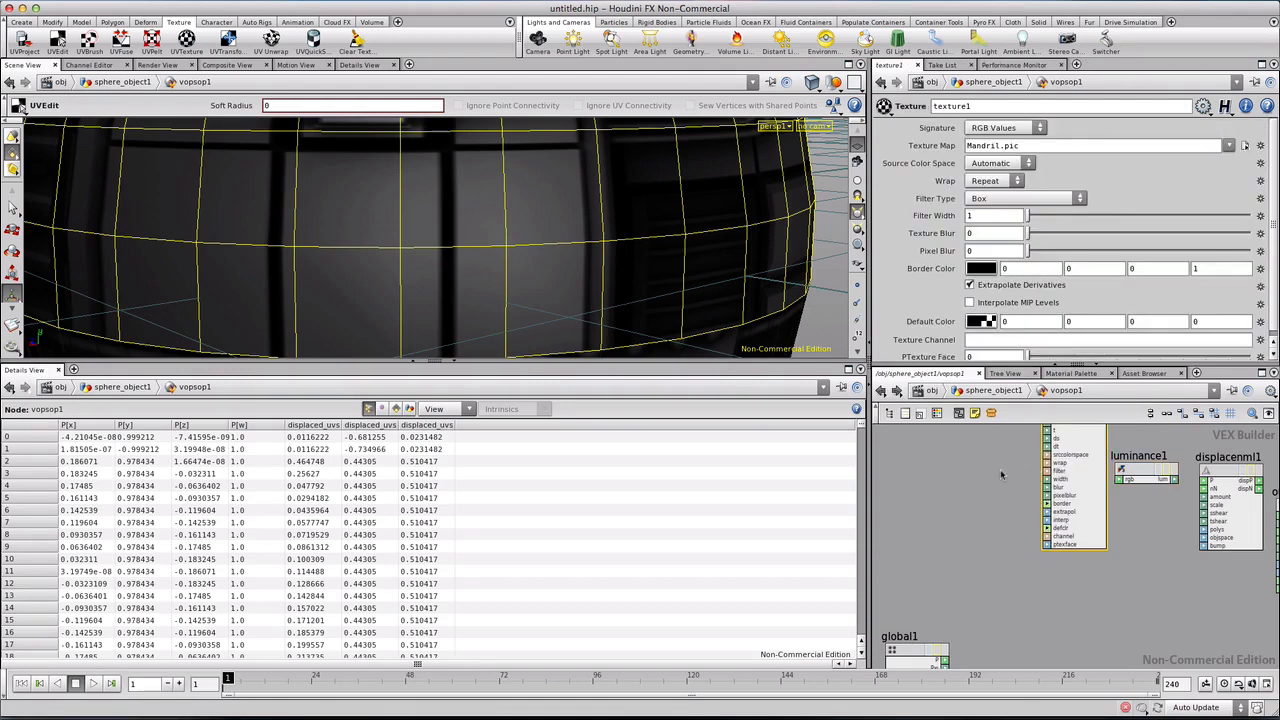
Step: Add a Vector To Float node beside the Texture node, on its input side
key("Tab")
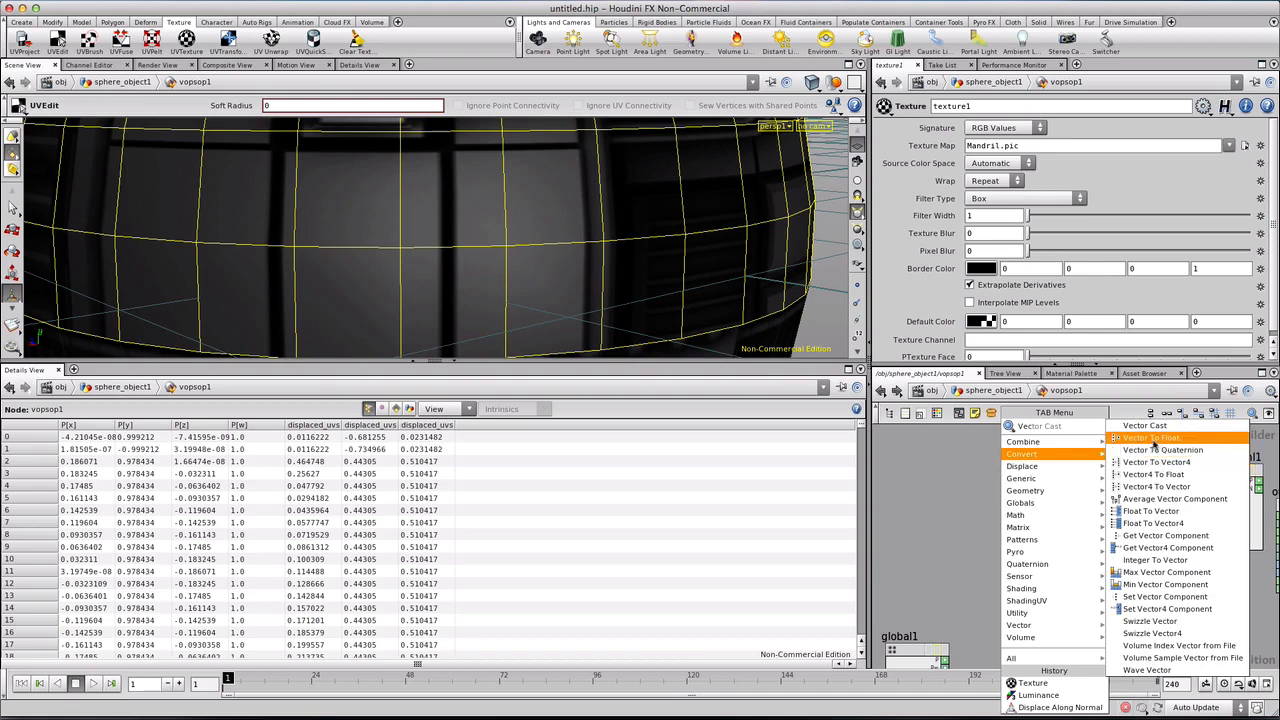
left_click(1154, 439)
left_click(990, 505)
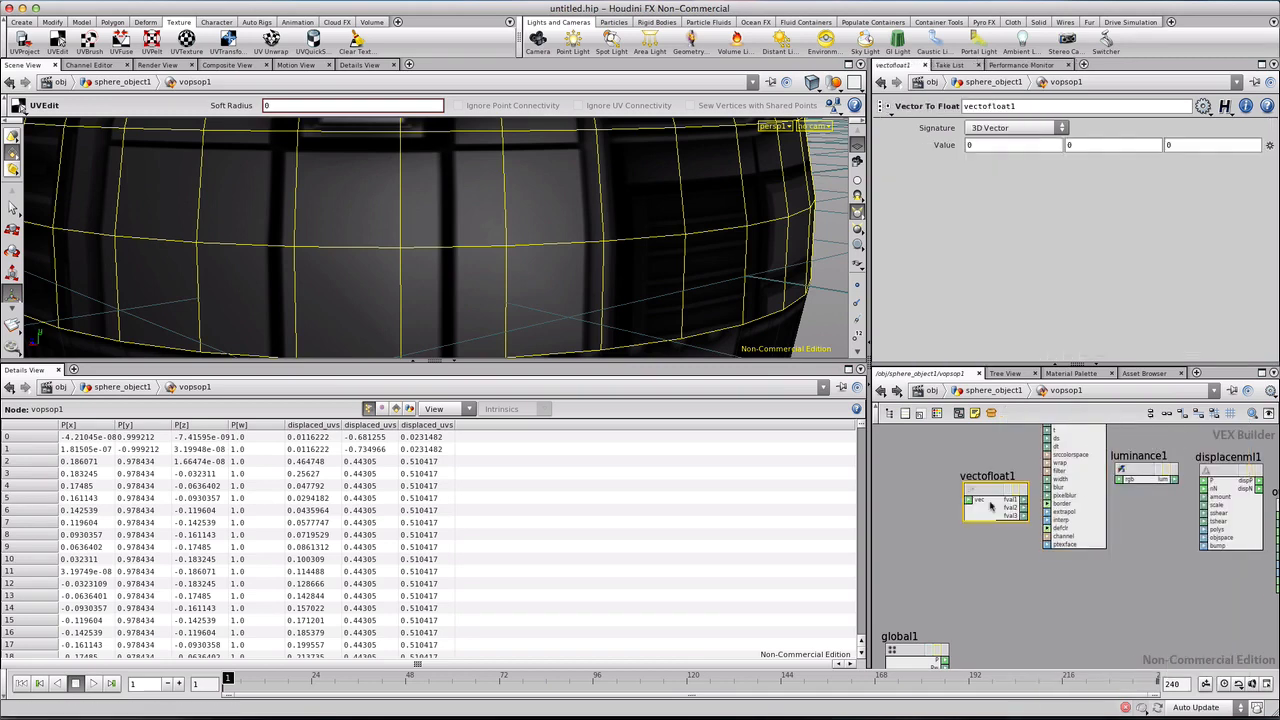
Step: Add an Import Attribute node and line it up with the Vector To Float node, on its input side
key("Tab")
type("im")
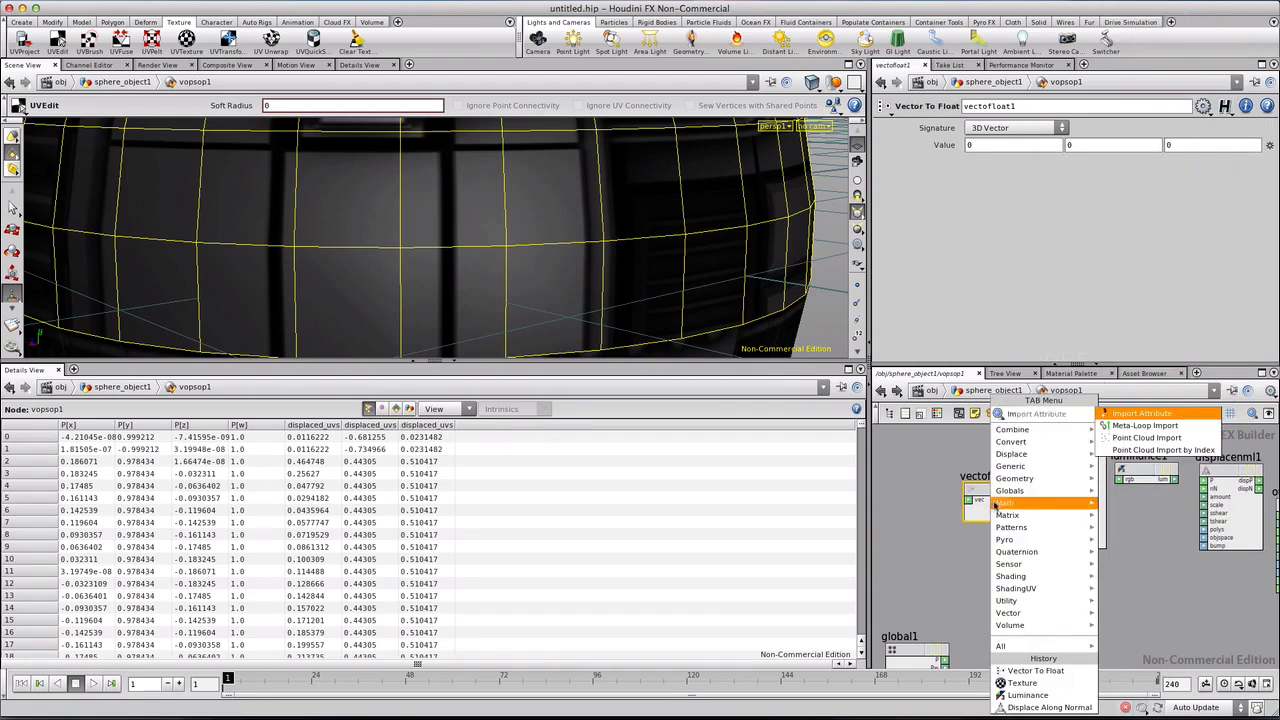
left_click(1146, 414)
left_click(915, 560)
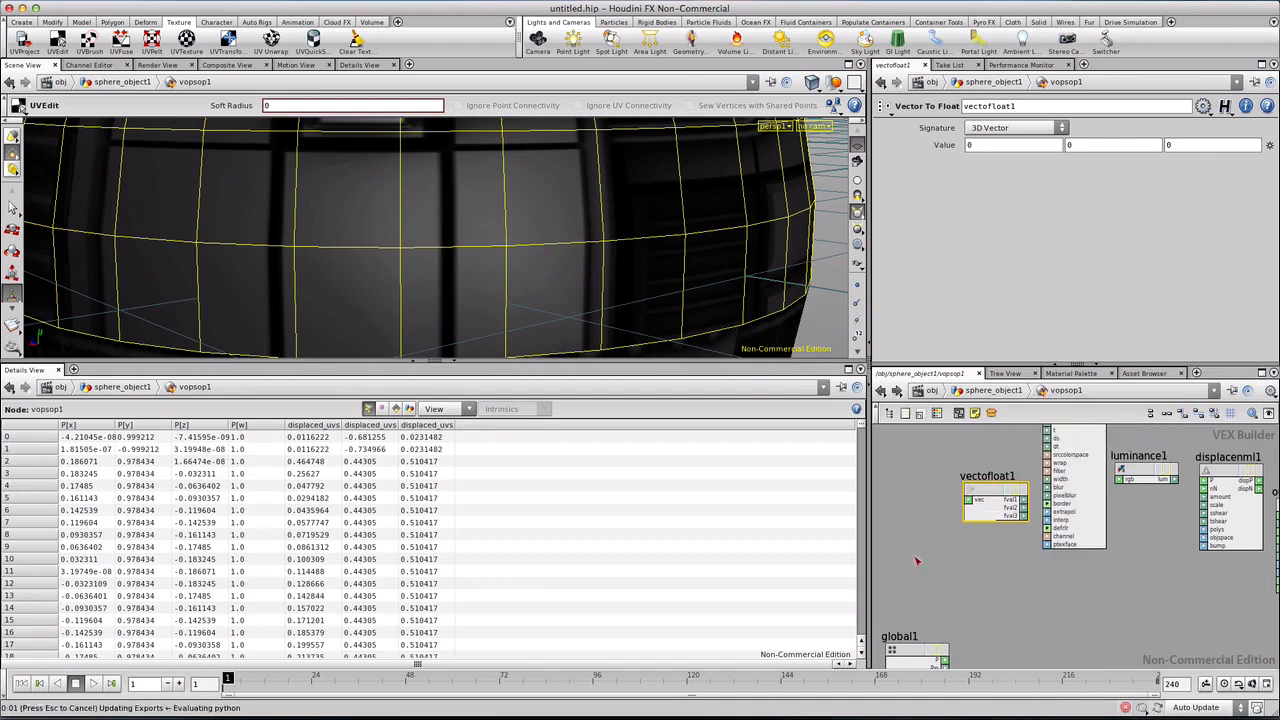
middle_click_drag(1160, 503, 1145, 558)
left_click_drag(1066, 462, 1063, 526)
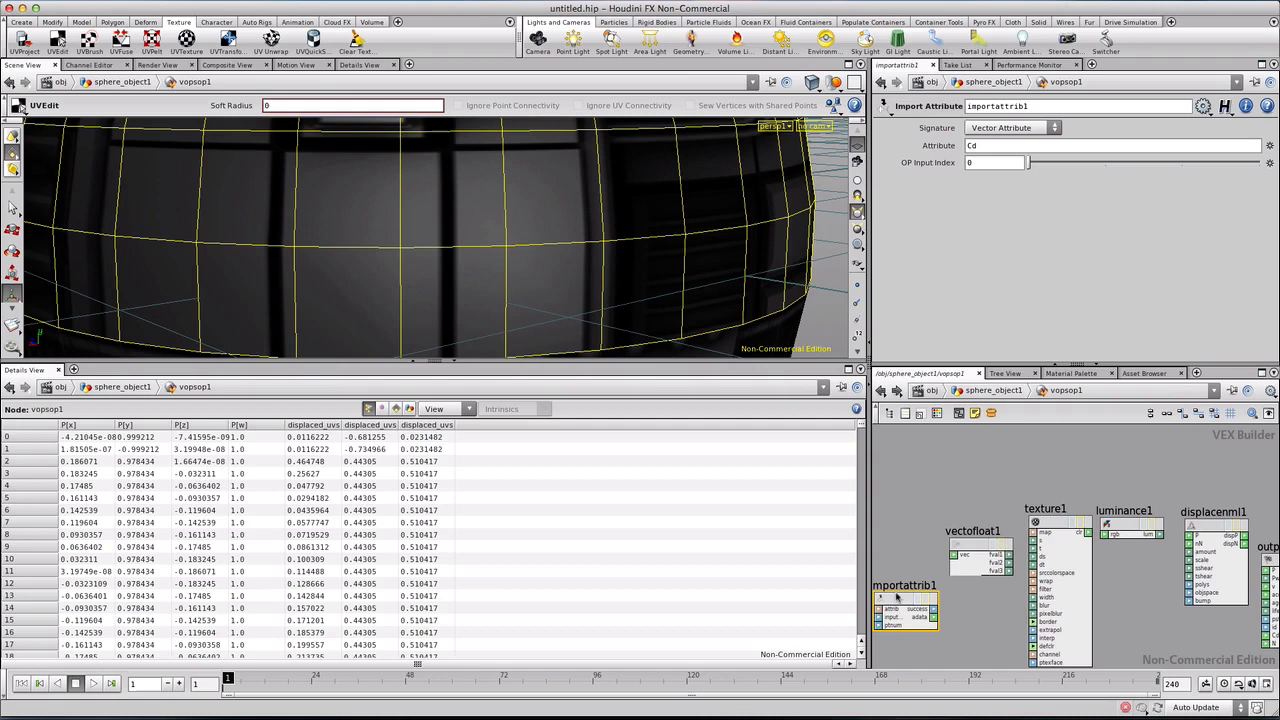
left_click_drag(899, 597, 901, 523)
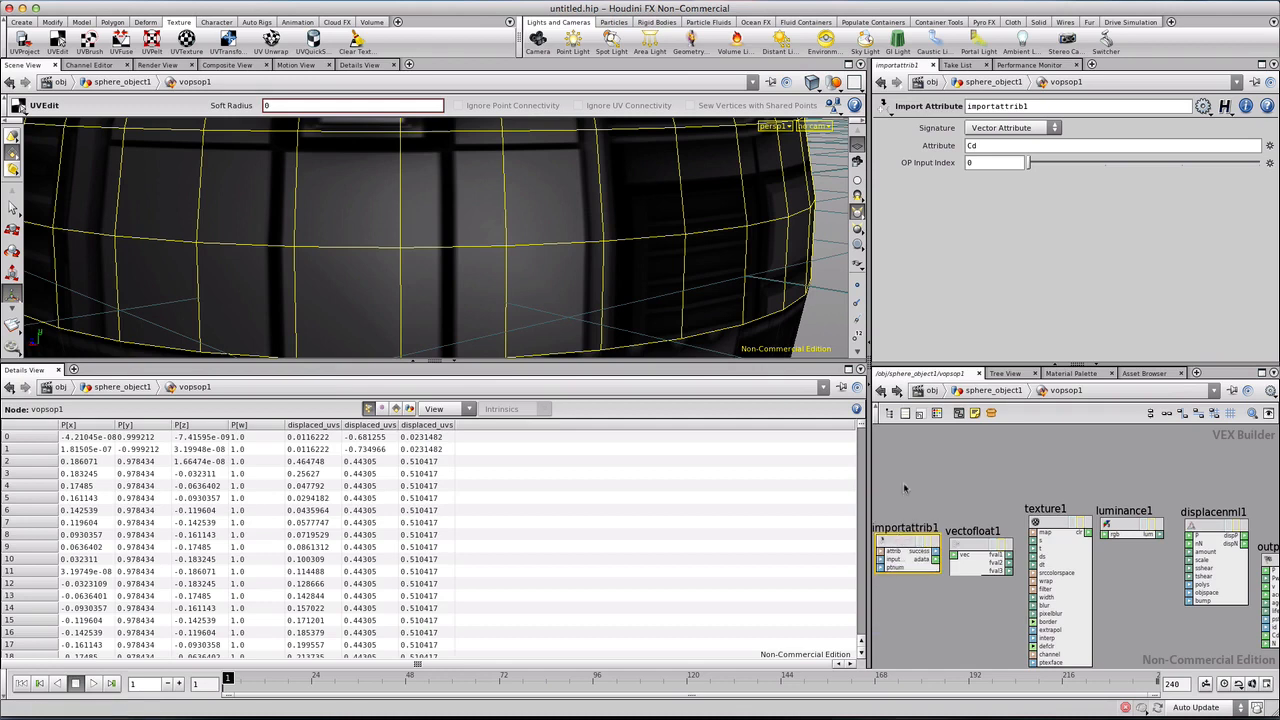
Step: Set the Import Attribute node's attribute name to displaced_uvs
left_click_drag(987, 149, 947, 152)
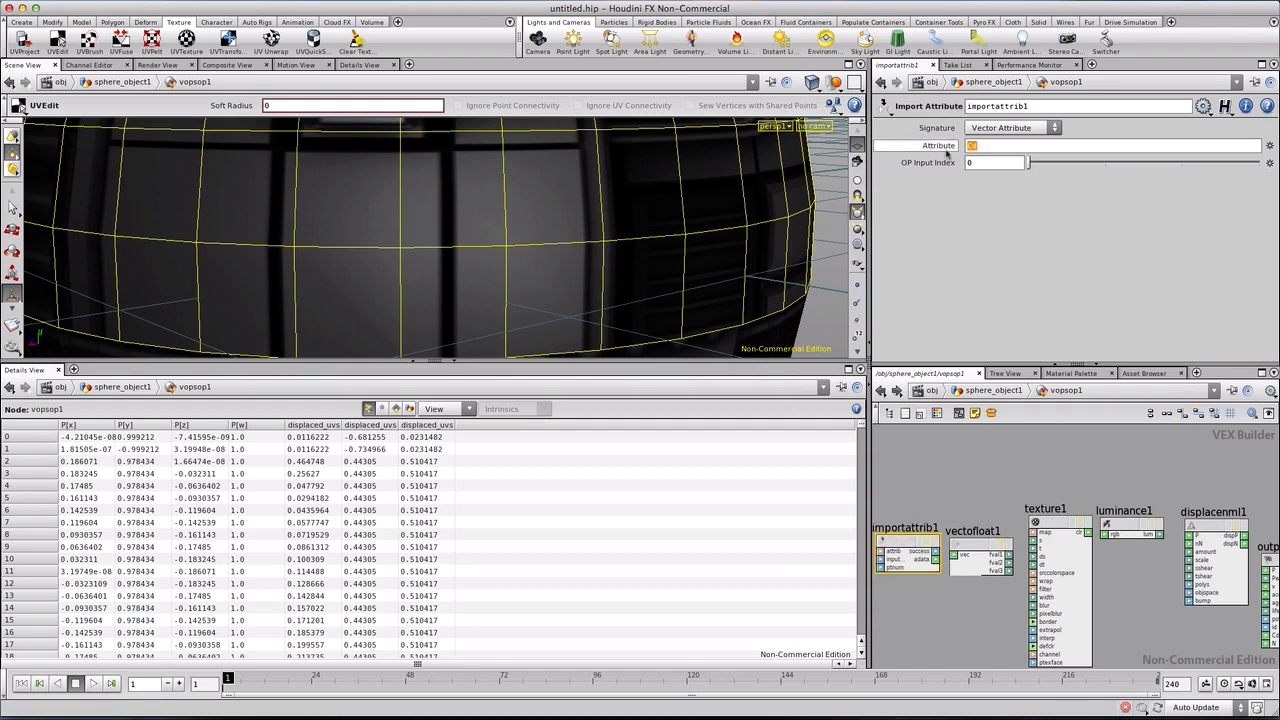
type("displaced")
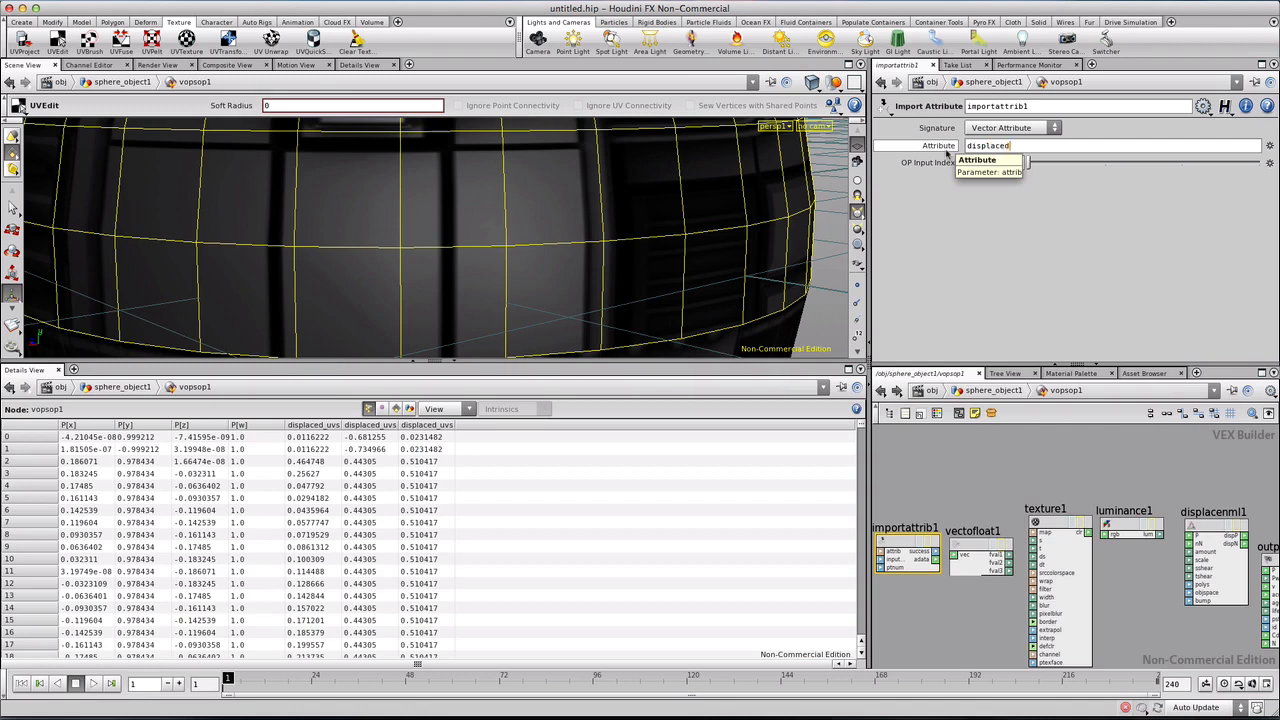
type("_uvs")
key("Return")
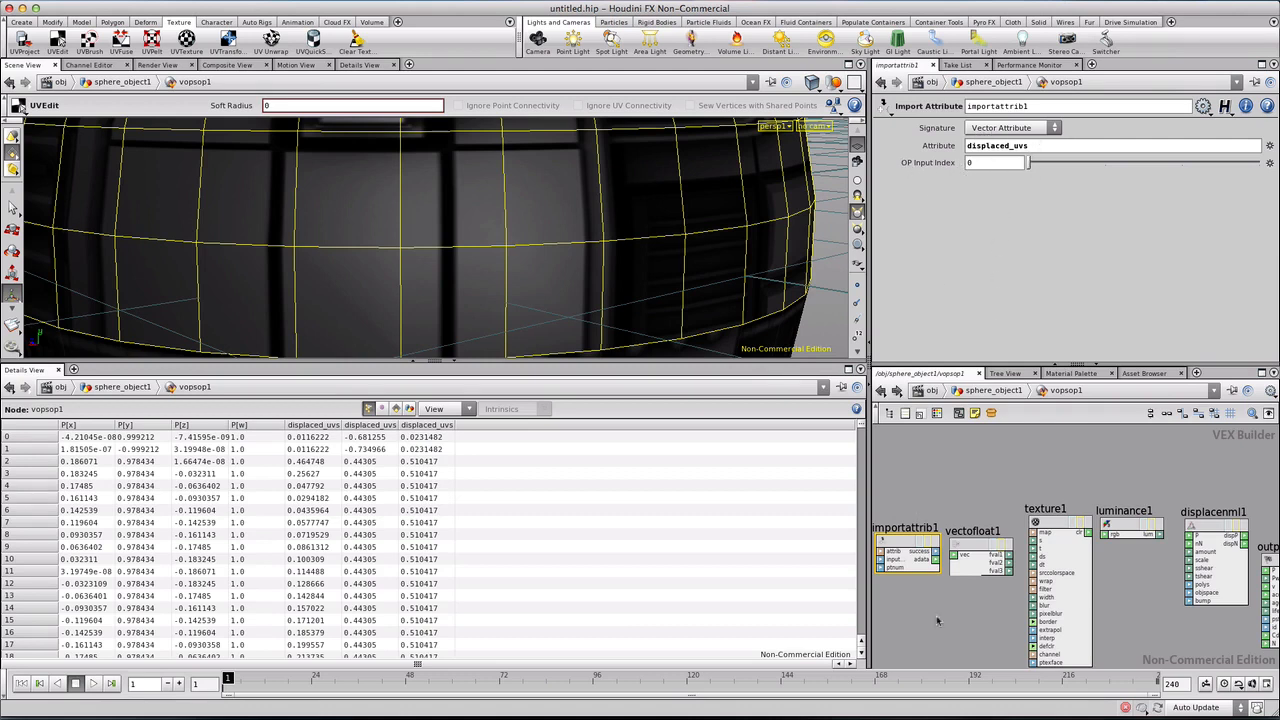
left_click(994, 390)
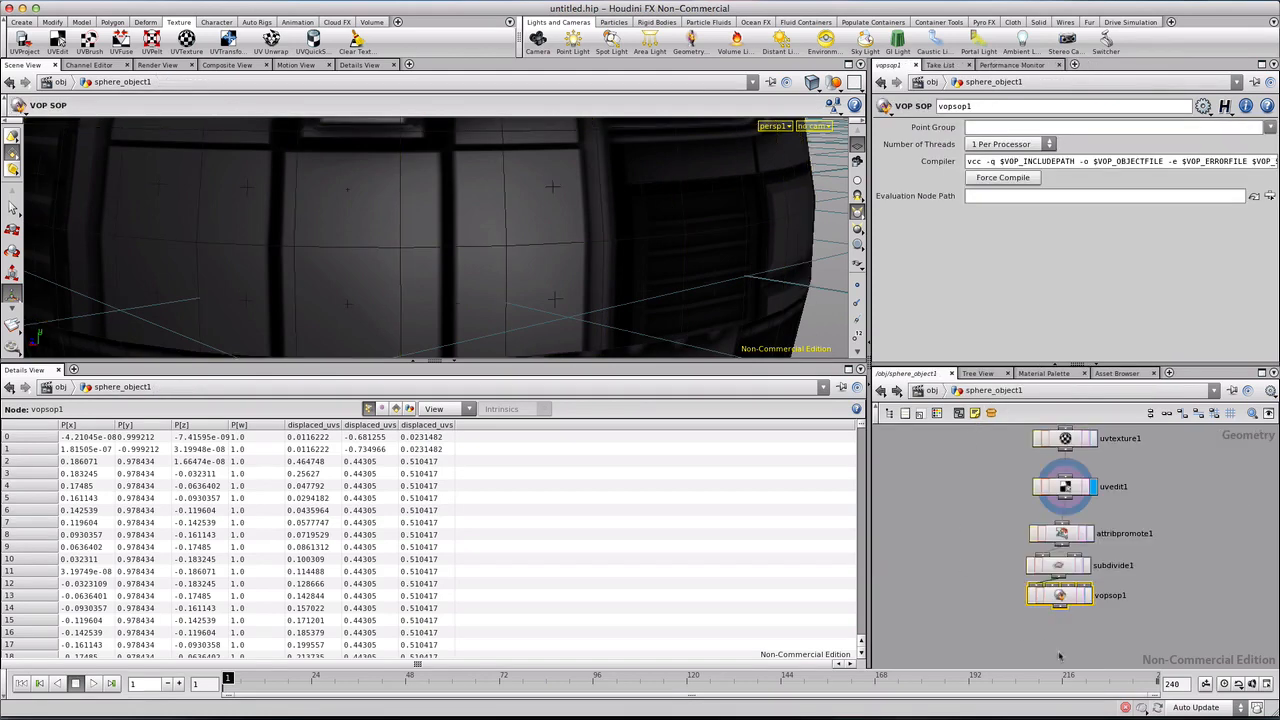
double_click(1060, 595)
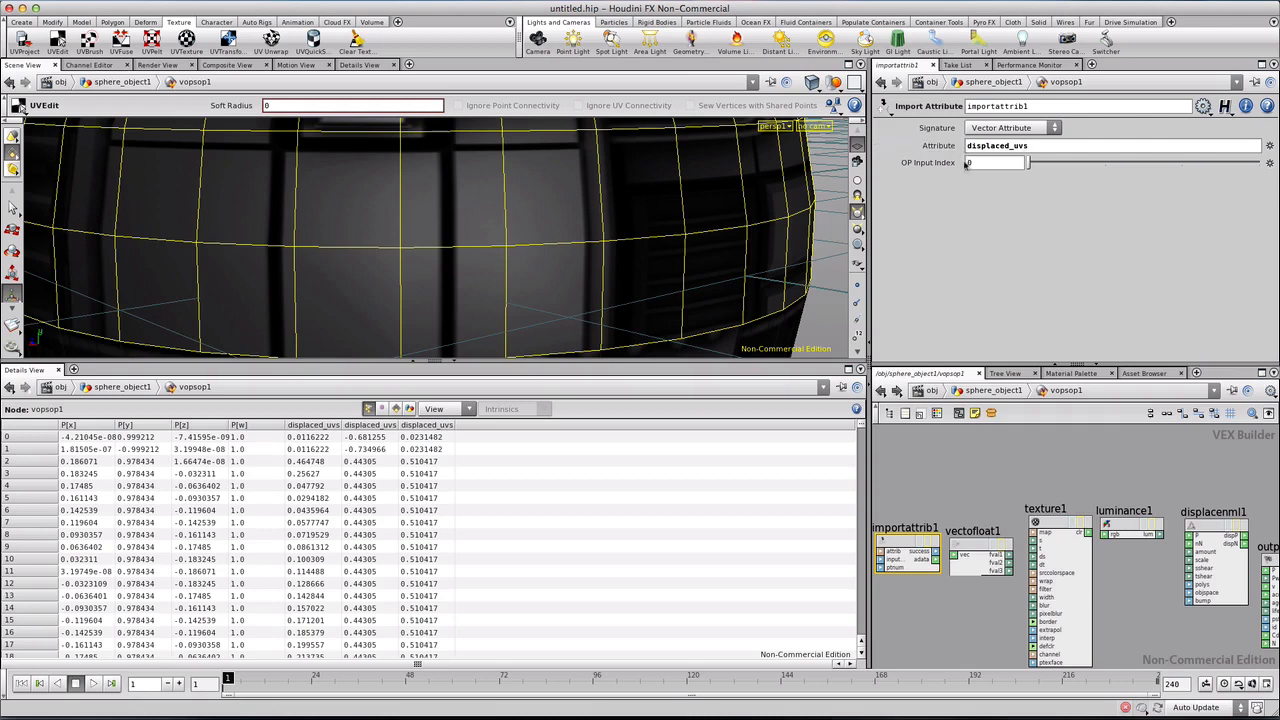
left_click_drag(1028, 164, 980, 170)
Step: Wire the imported attribute through the Vector To Float, Texture, Luminance and Displace Along Normal nodes into the output node
left_click_drag(982, 544, 985, 518)
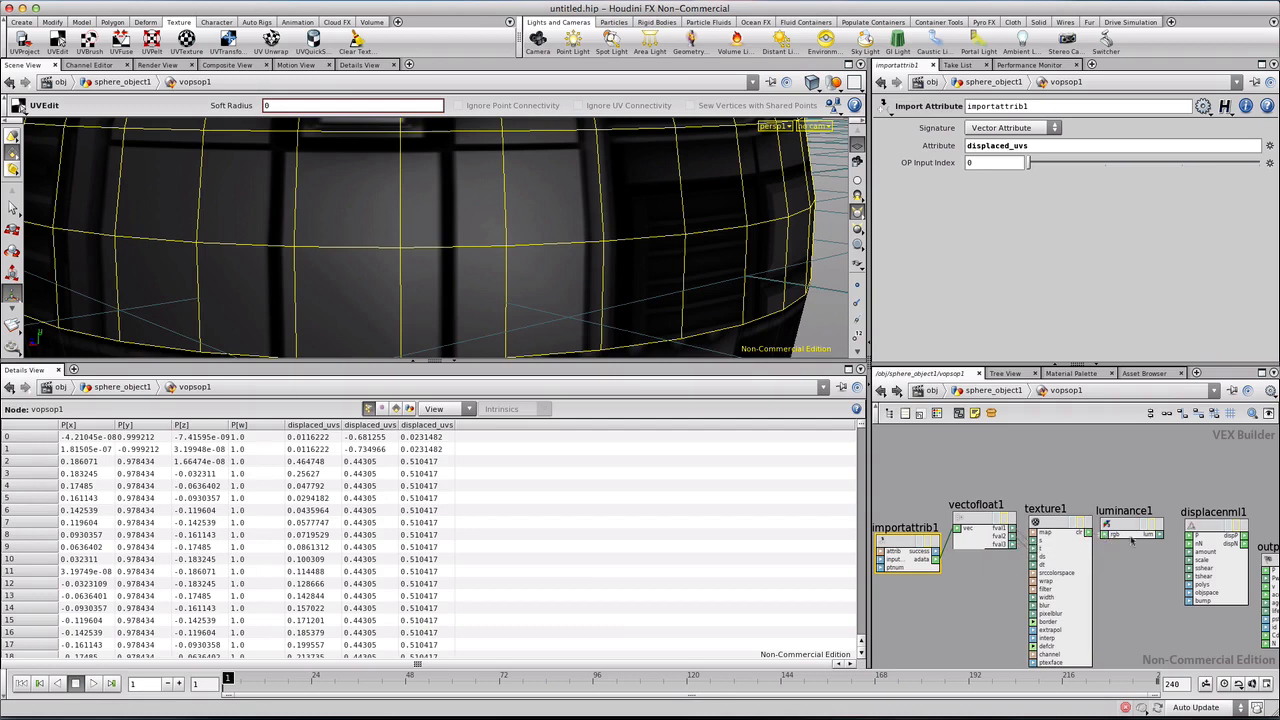
left_click_drag(1159, 537, 1189, 552)
left_click_drag(1265, 574, 1266, 572)
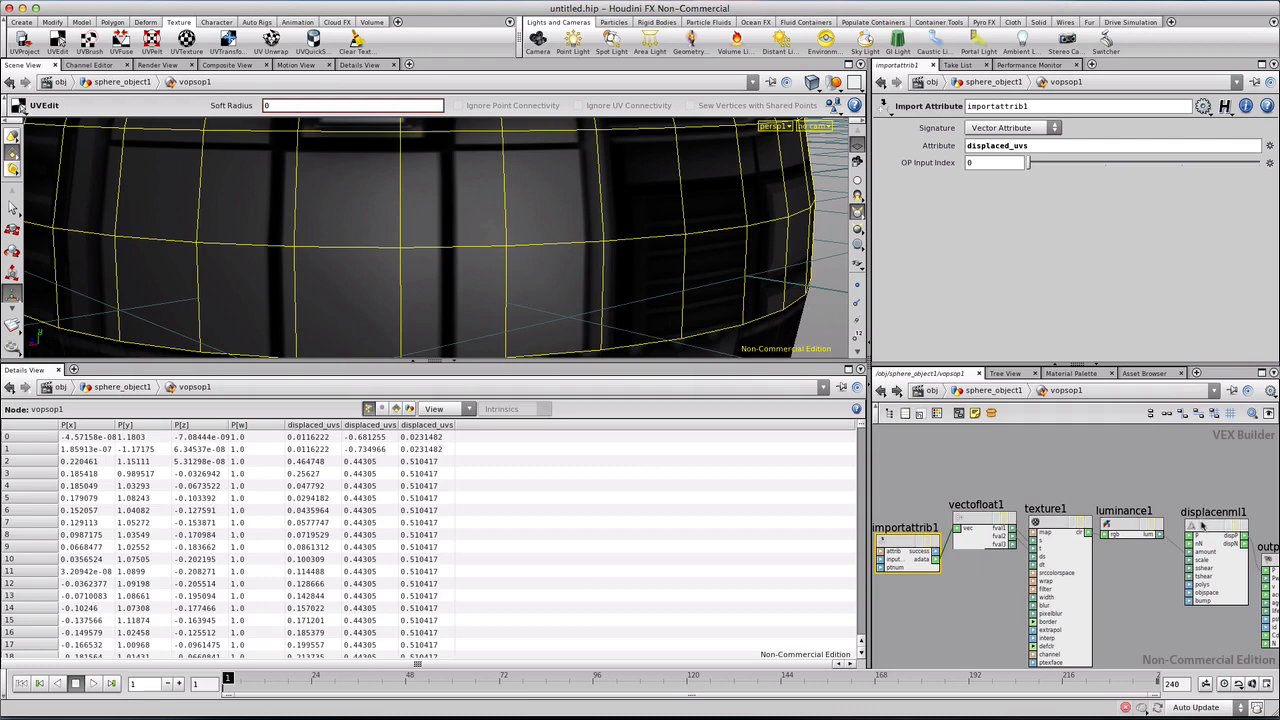
Step: Promote the Displace Along Normal node's Scale and the Texture node's Texture Map to parameters of the VOP SOP
left_click(1207, 527)
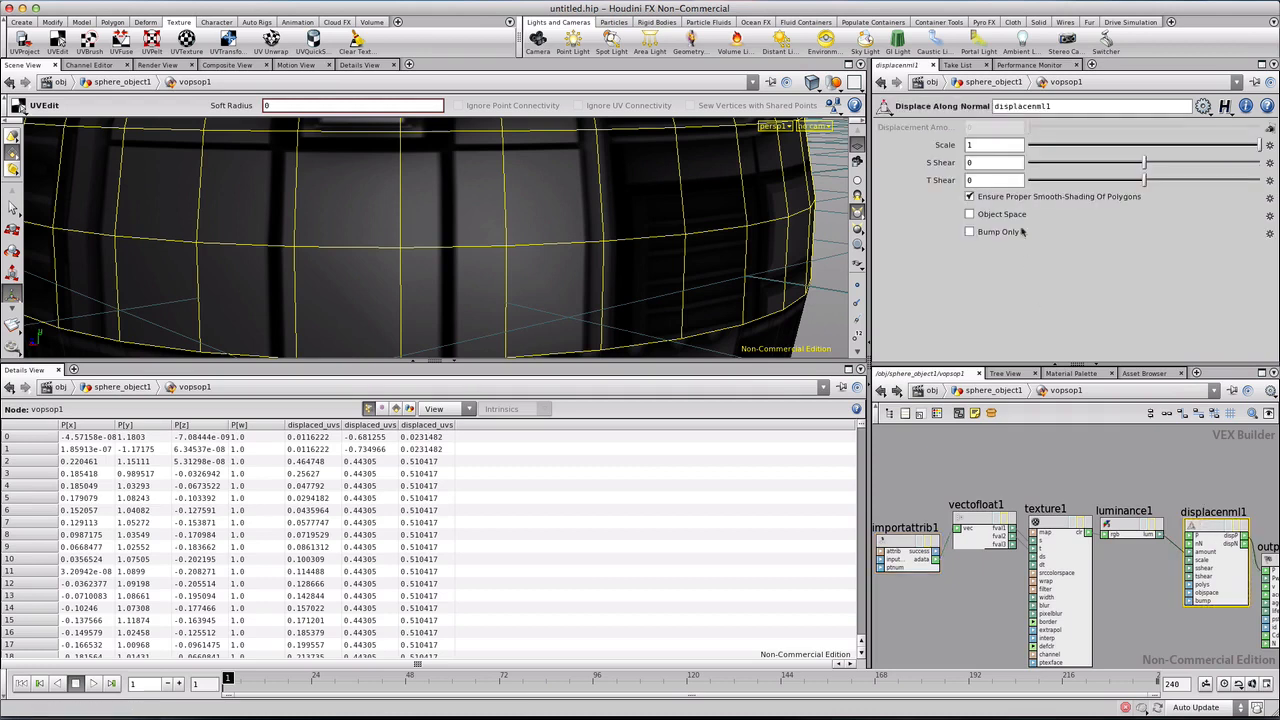
left_click(1271, 146)
left_click(1230, 157)
left_click(1036, 524)
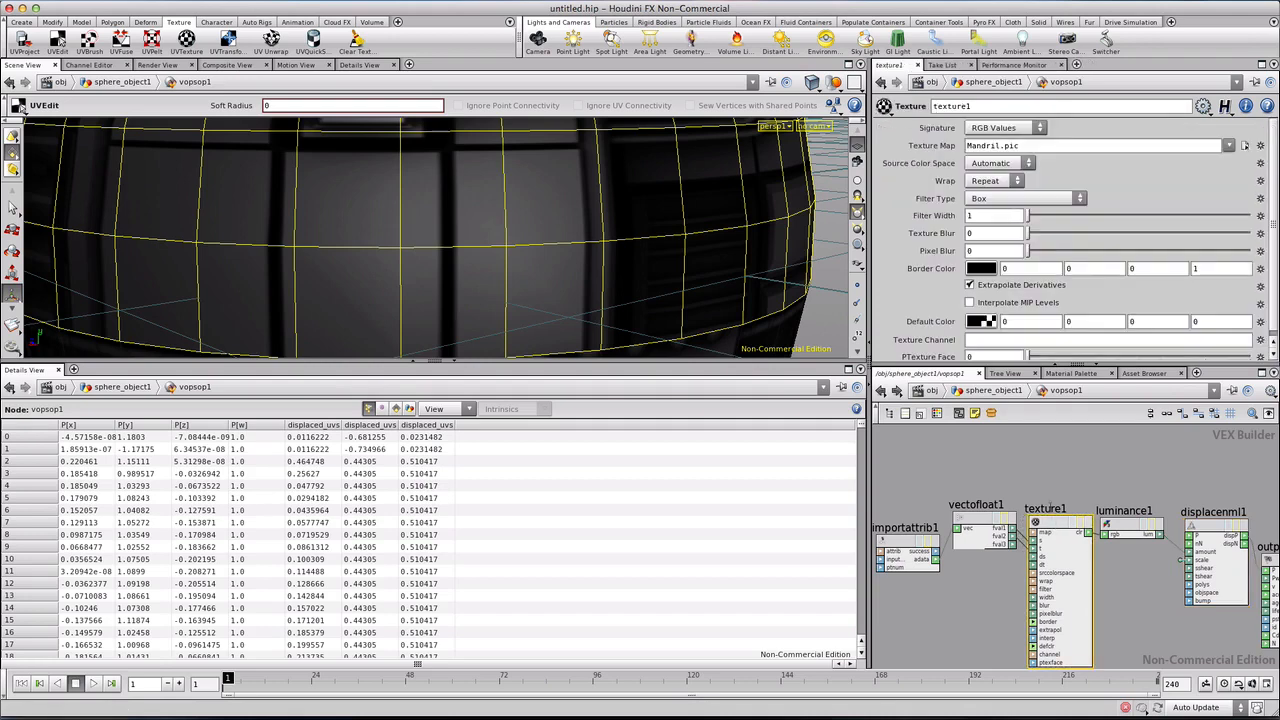
left_click(1261, 146)
left_click(1213, 154)
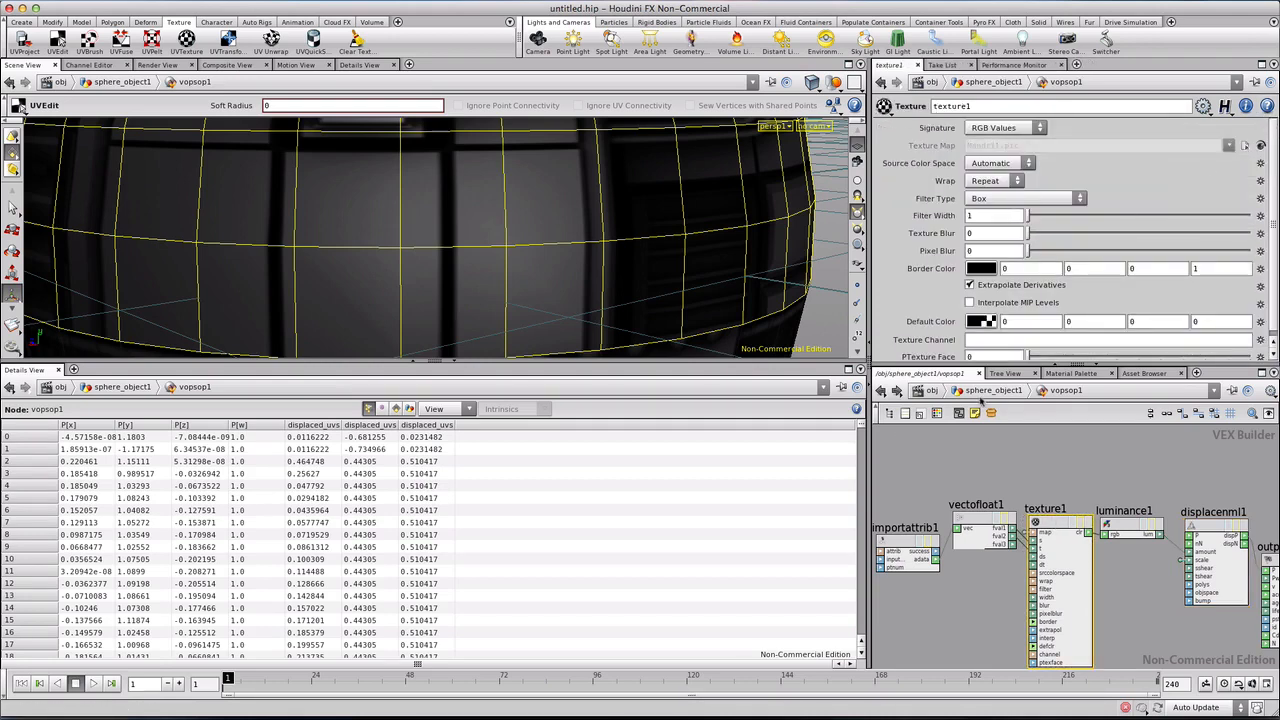
Step: Display the VOP SOP's result in the sphere's geometry network and collapse the details view to enlarge the viewport
left_click(990, 391)
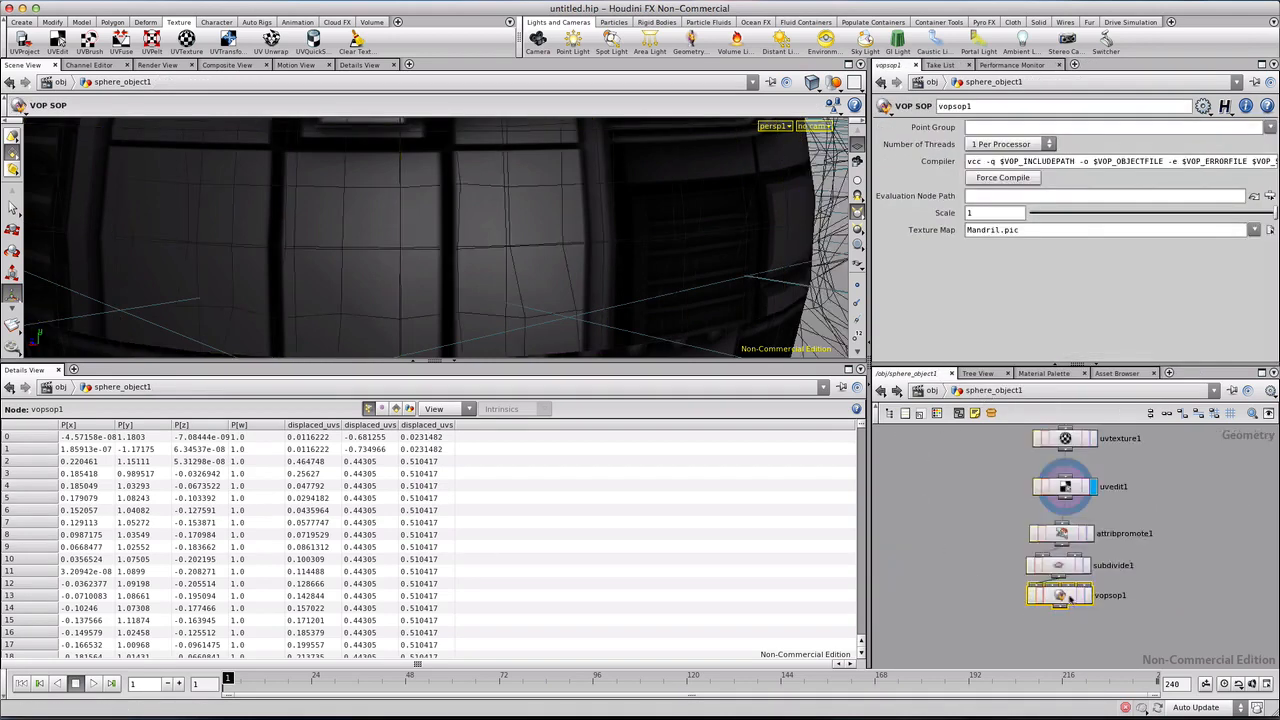
left_click(1088, 595)
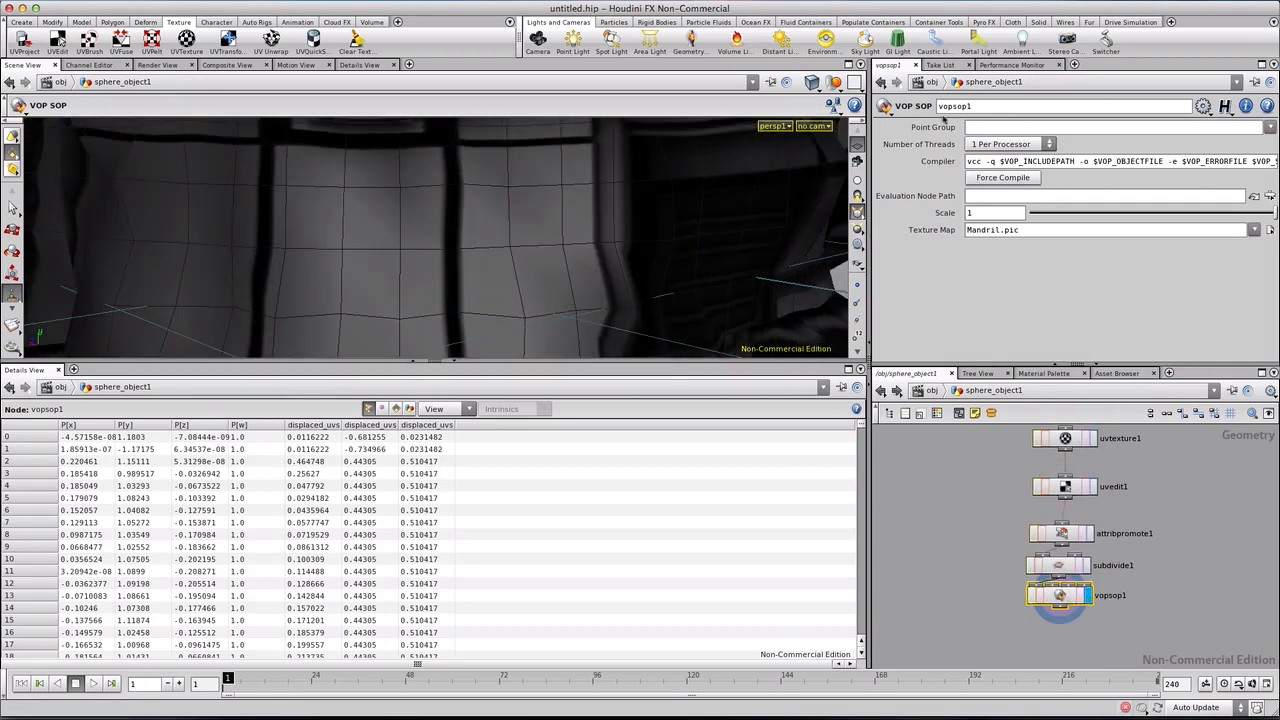
left_click(860, 64)
mouse_move(878, 77)
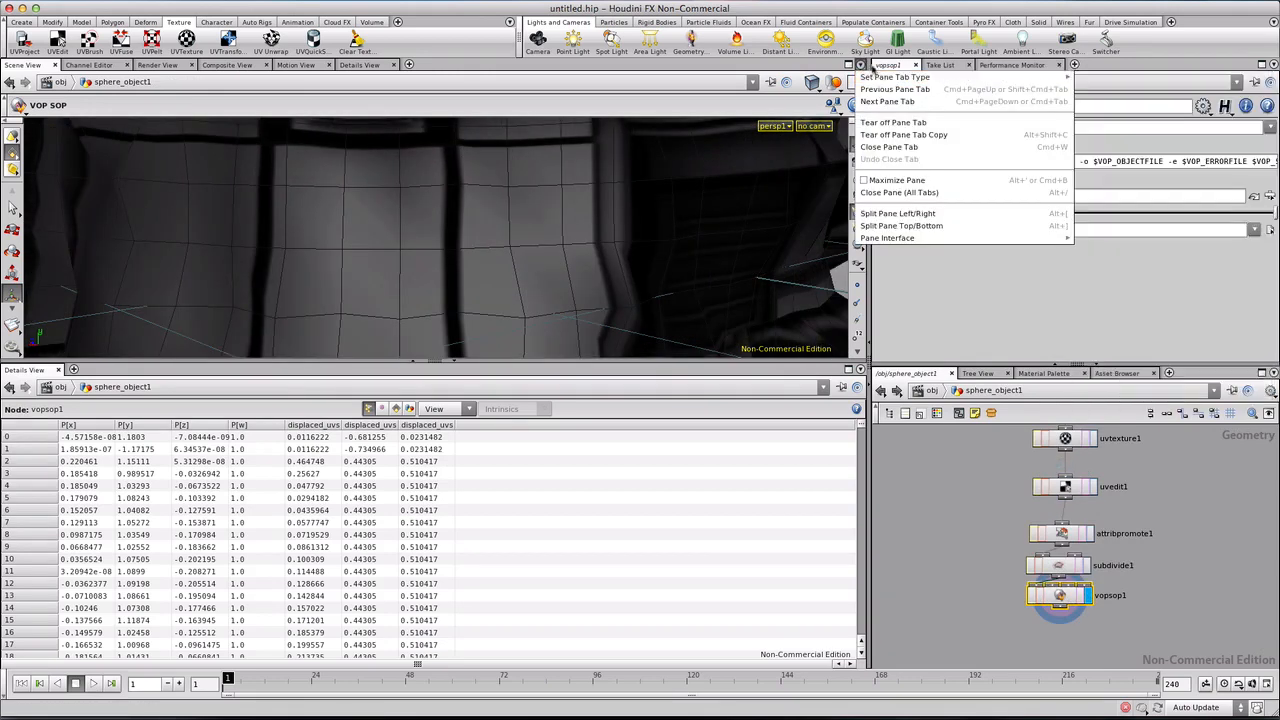
left_click(788, 71)
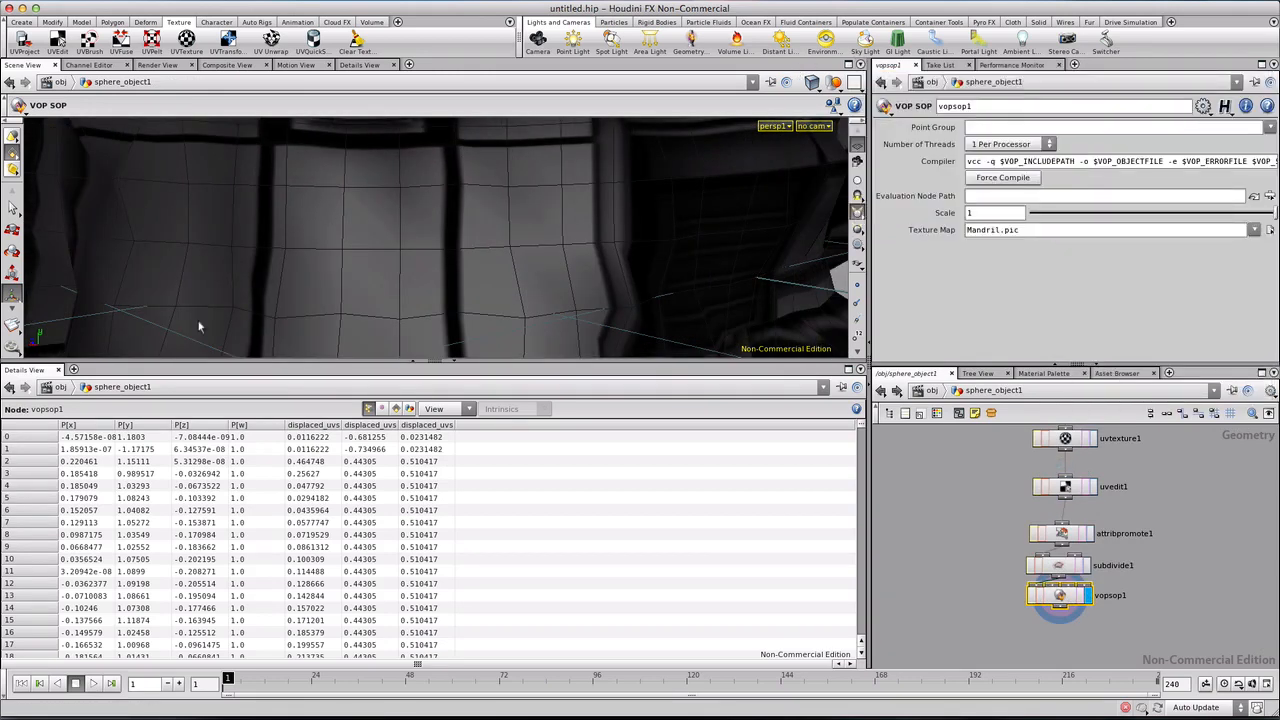
left_click(452, 366)
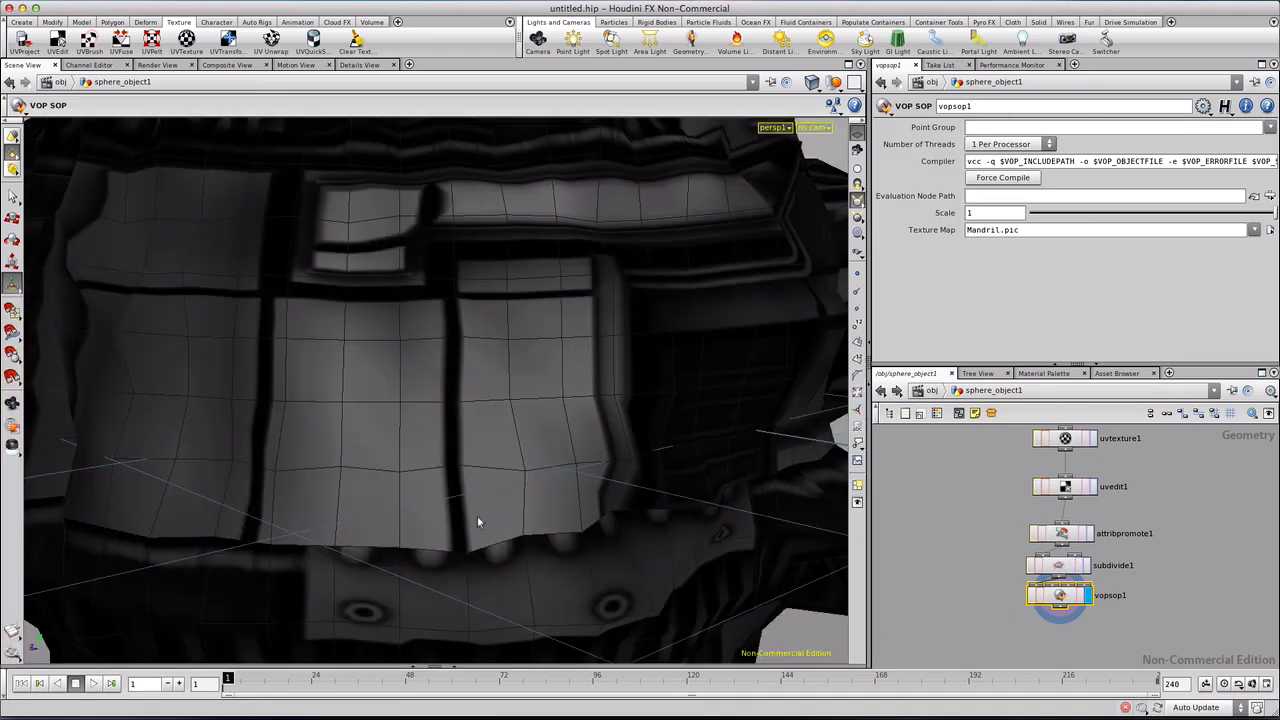
key("Escape")
scroll(525, 372, "down", 10)
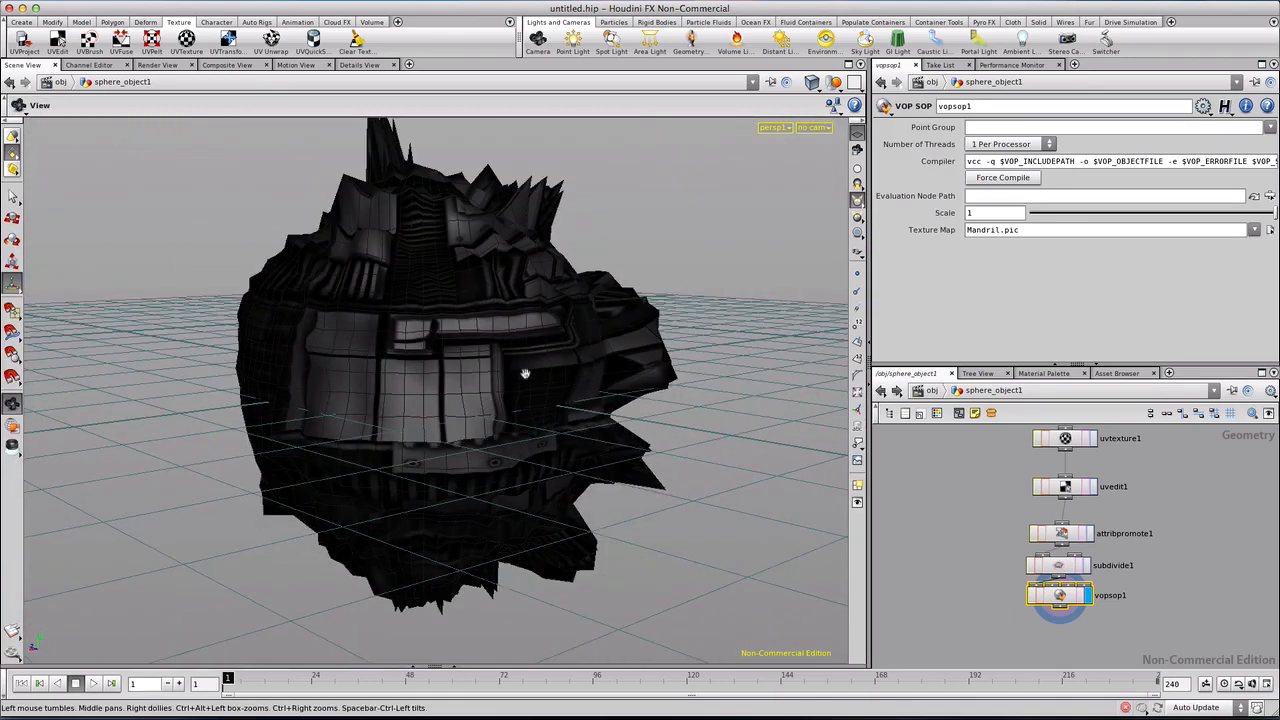
left_click_drag(540, 370, 323, 397)
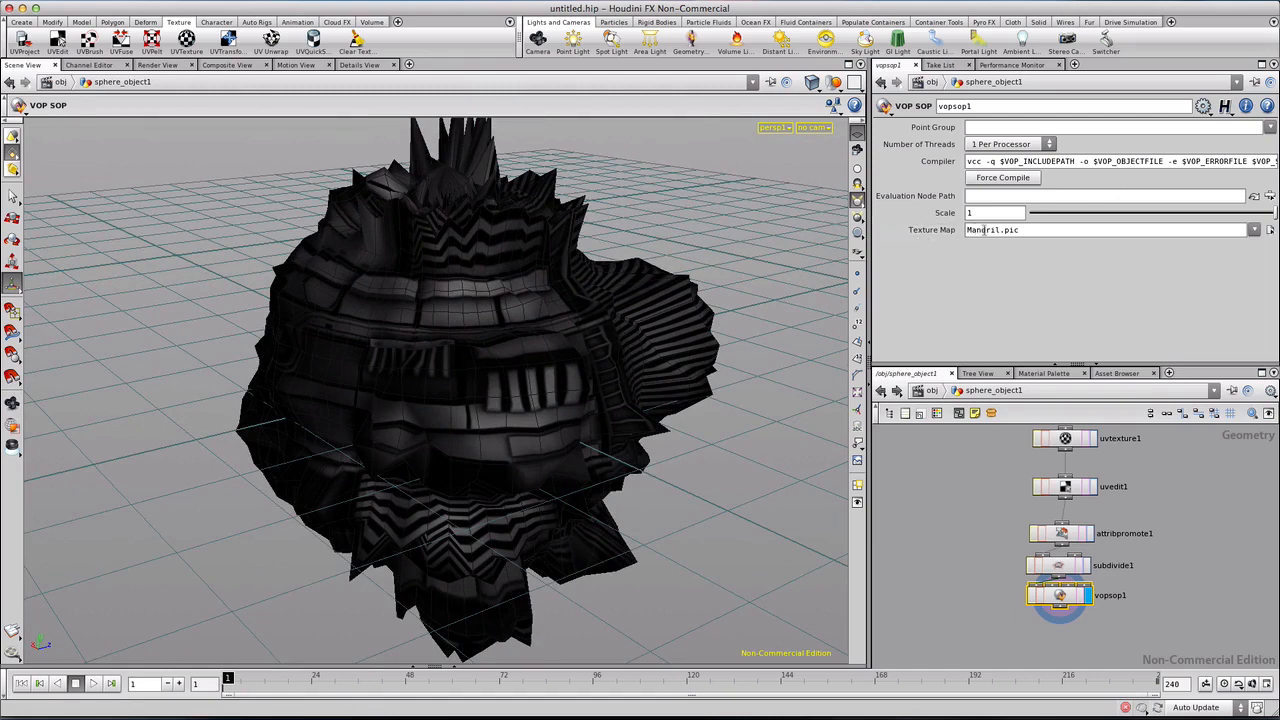
Step: Try a displacement TIF from the Atom_Synched folder as the VOP SOP's texture map
left_click(1253, 231)
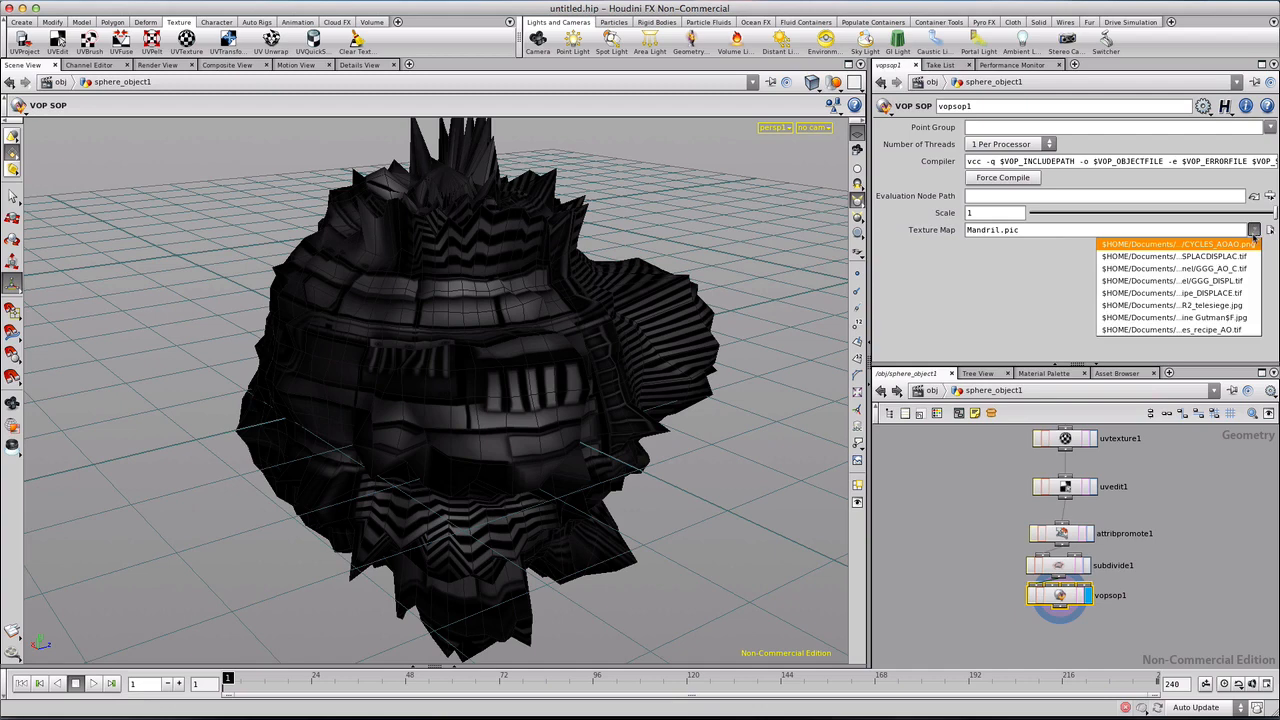
left_click(1221, 293)
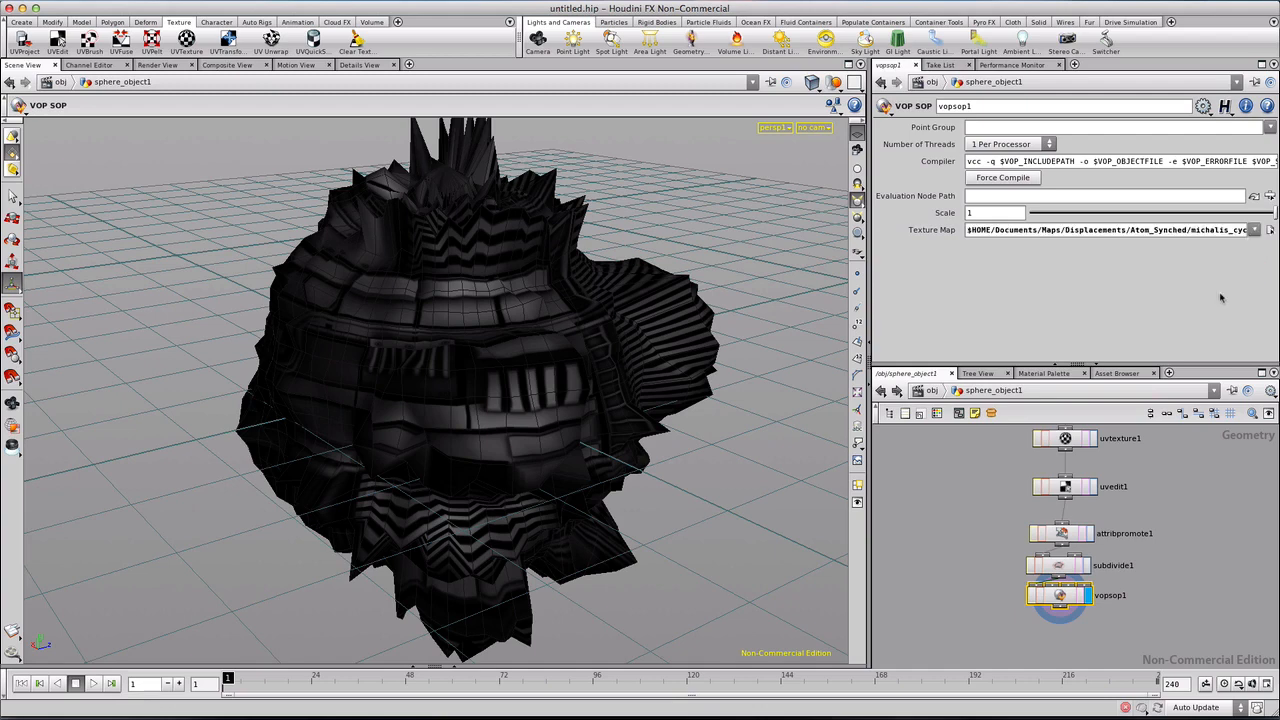
left_click(1255, 230)
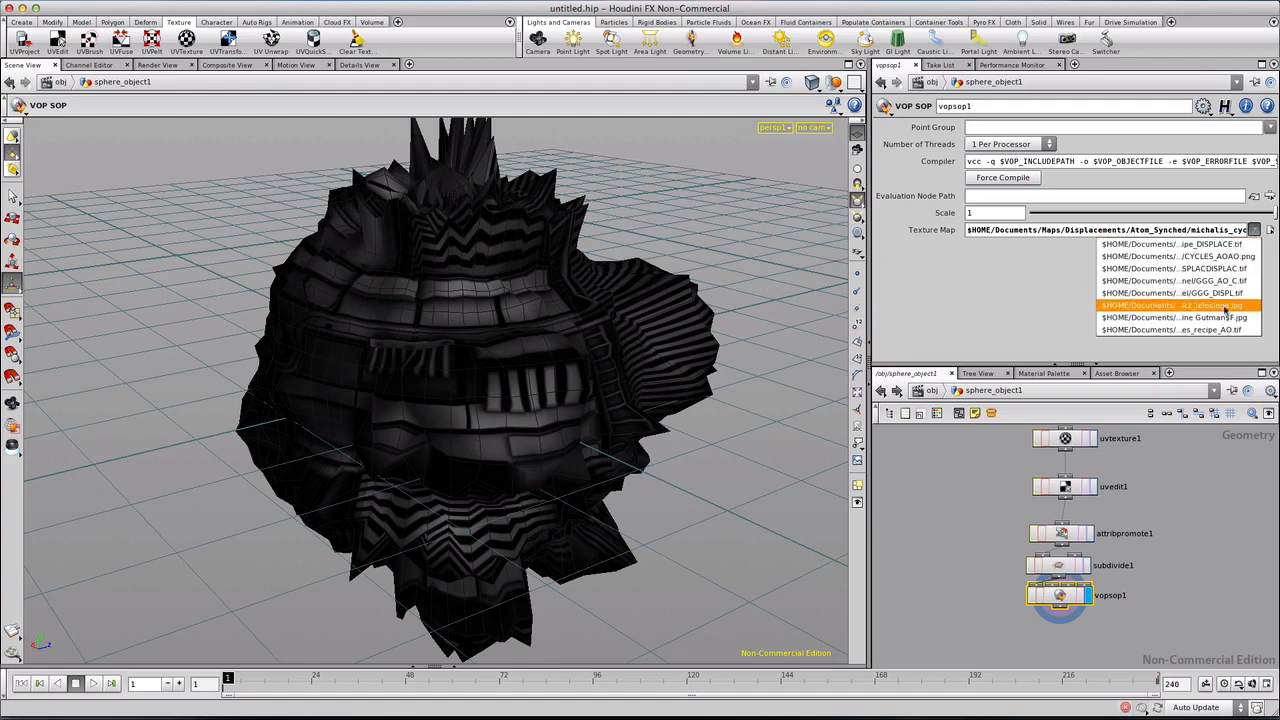
left_click(1232, 252)
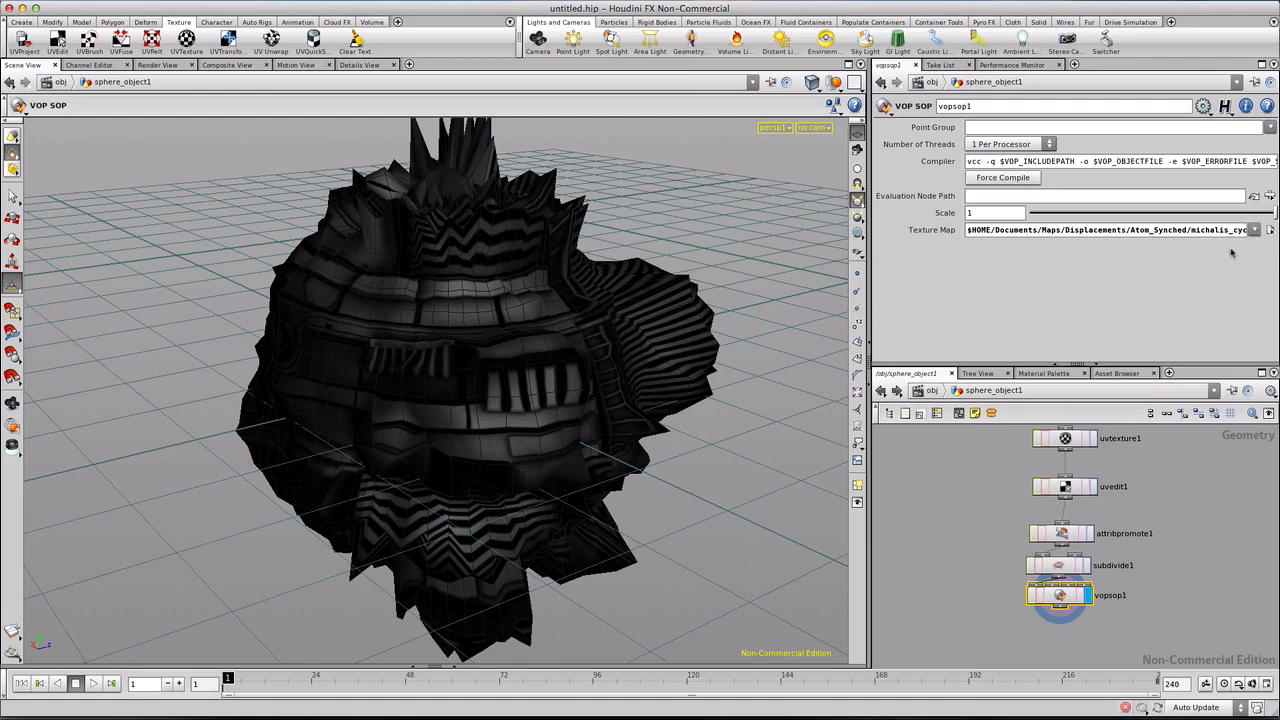
Step: Set the VOP SOP's texture map to the CYCLES file in the Displacements/Displace_AO_Synched folder
left_click(1255, 230)
left_click(1208, 266)
key("Escape")
left_click_drag(534, 377, 473, 352)
key("Return")
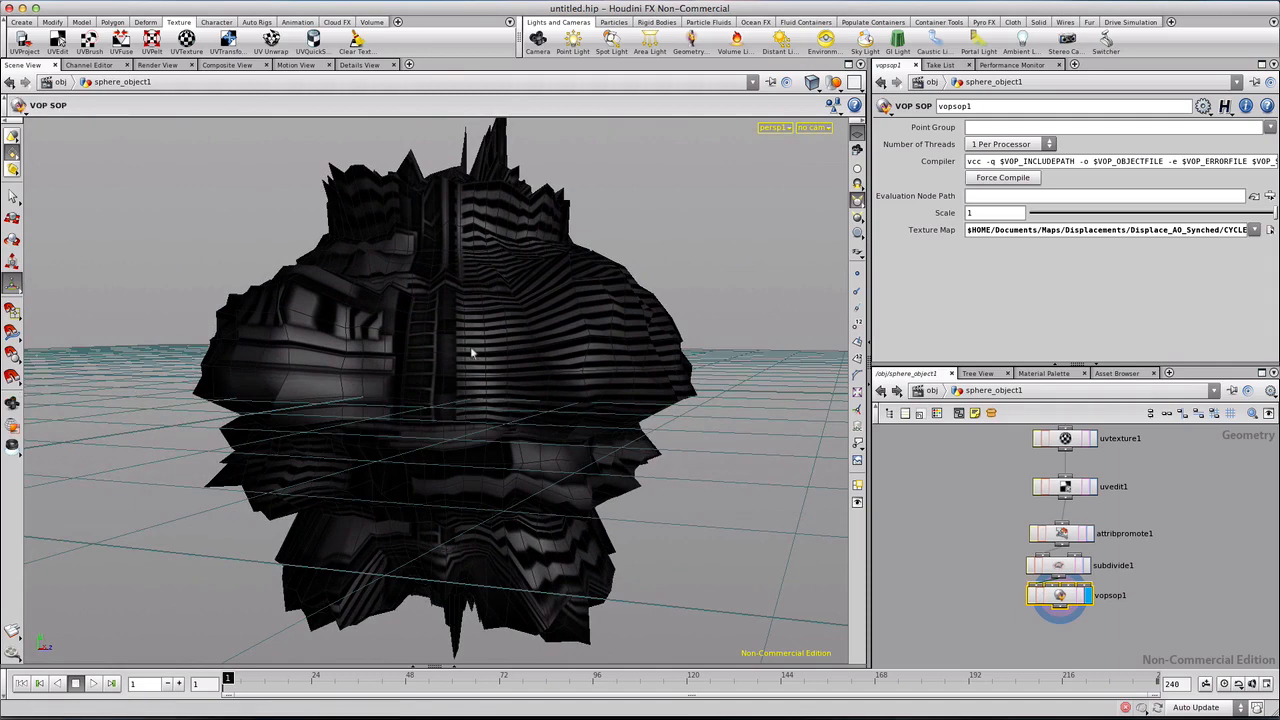
Step: Examine the Displace Along Normal node's Scale inside the VOP SOP and its promoted parameter, and view the displaced sphere from another side
double_click(1062, 597)
left_click(1212, 520)
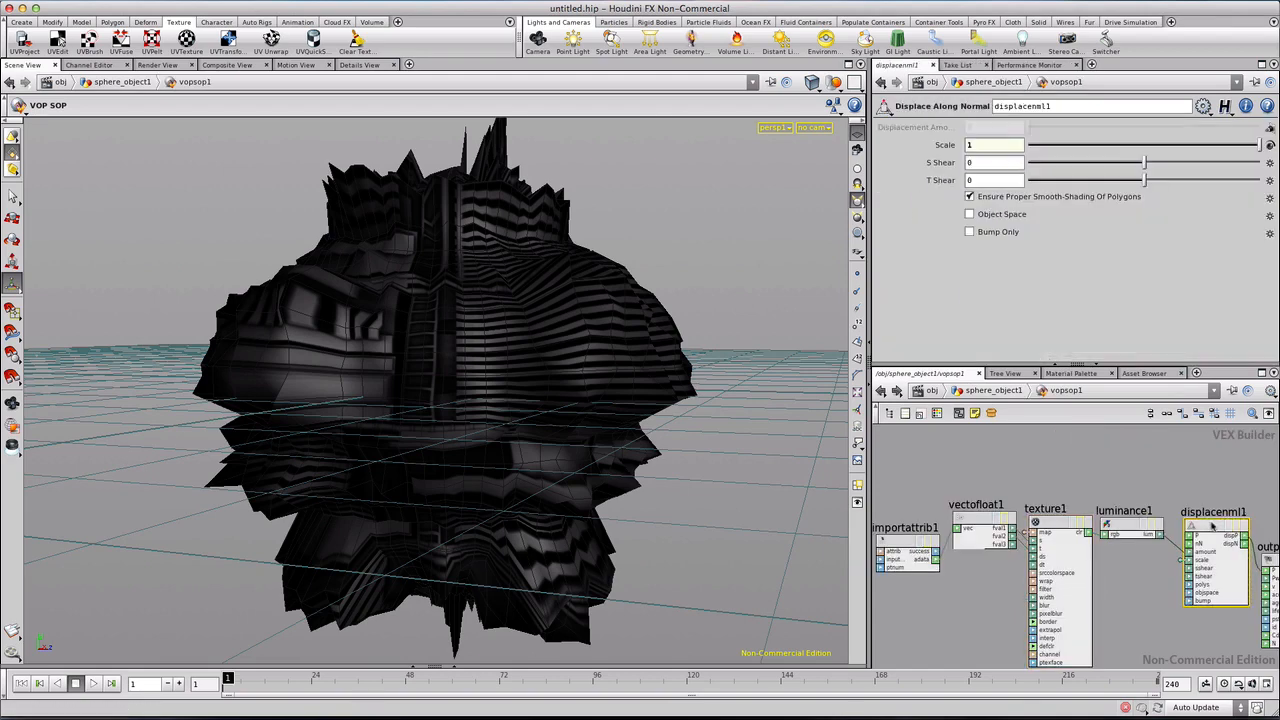
mouse_move(1260, 146)
left_mouse_down()
mouse_move(1219, 151)
mouse_move(1272, 151)
left_mouse_up()
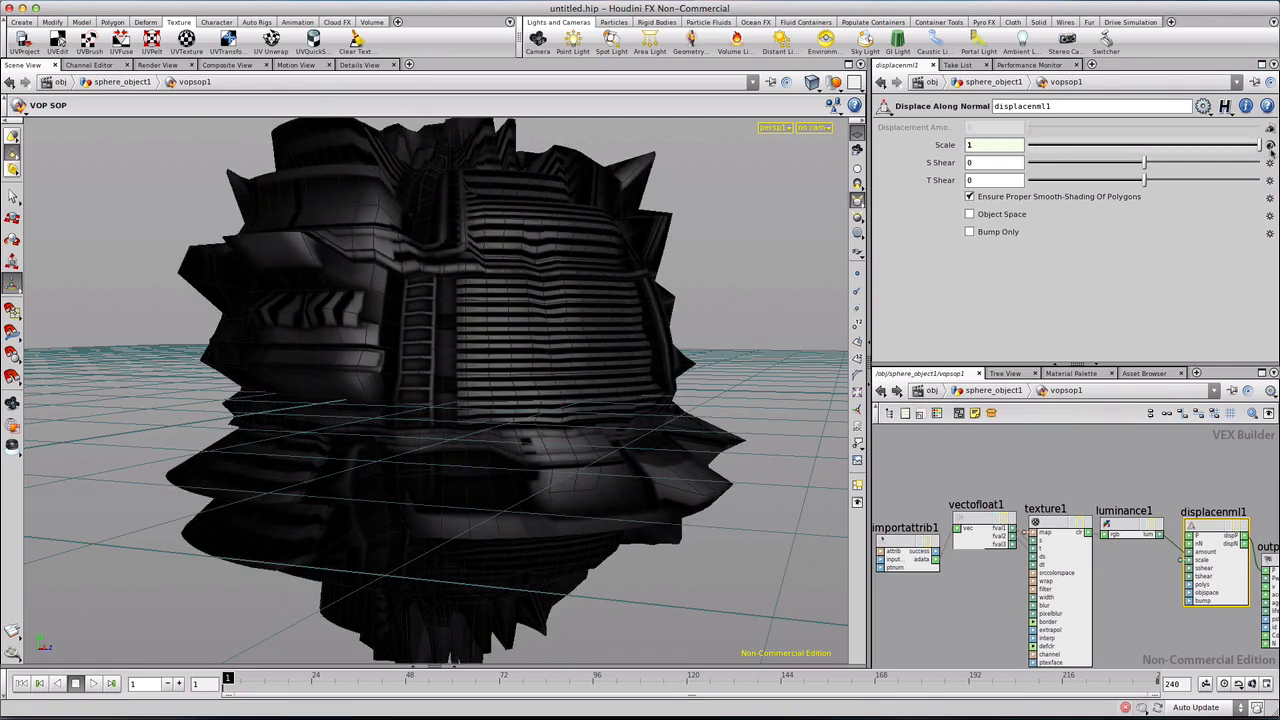
left_click(1008, 391)
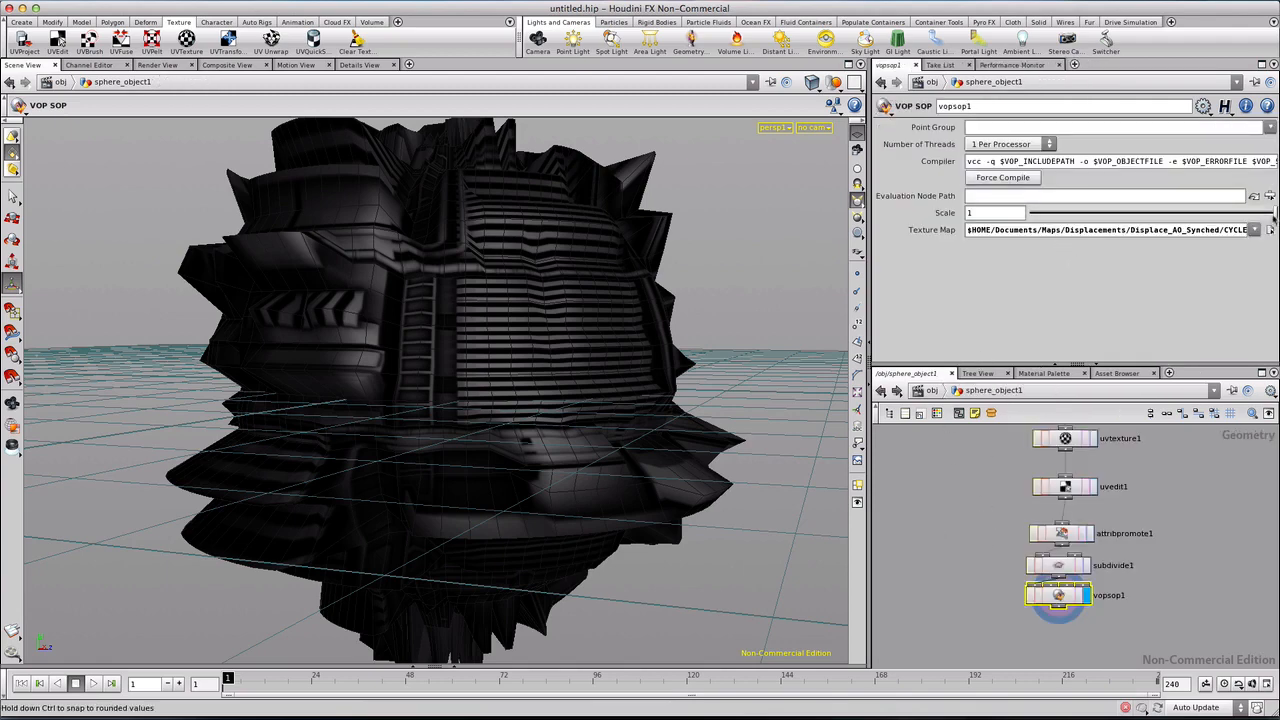
mouse_move(1277, 215)
left_mouse_down()
mouse_move(1241, 216)
mouse_move(1270, 214)
left_mouse_up()
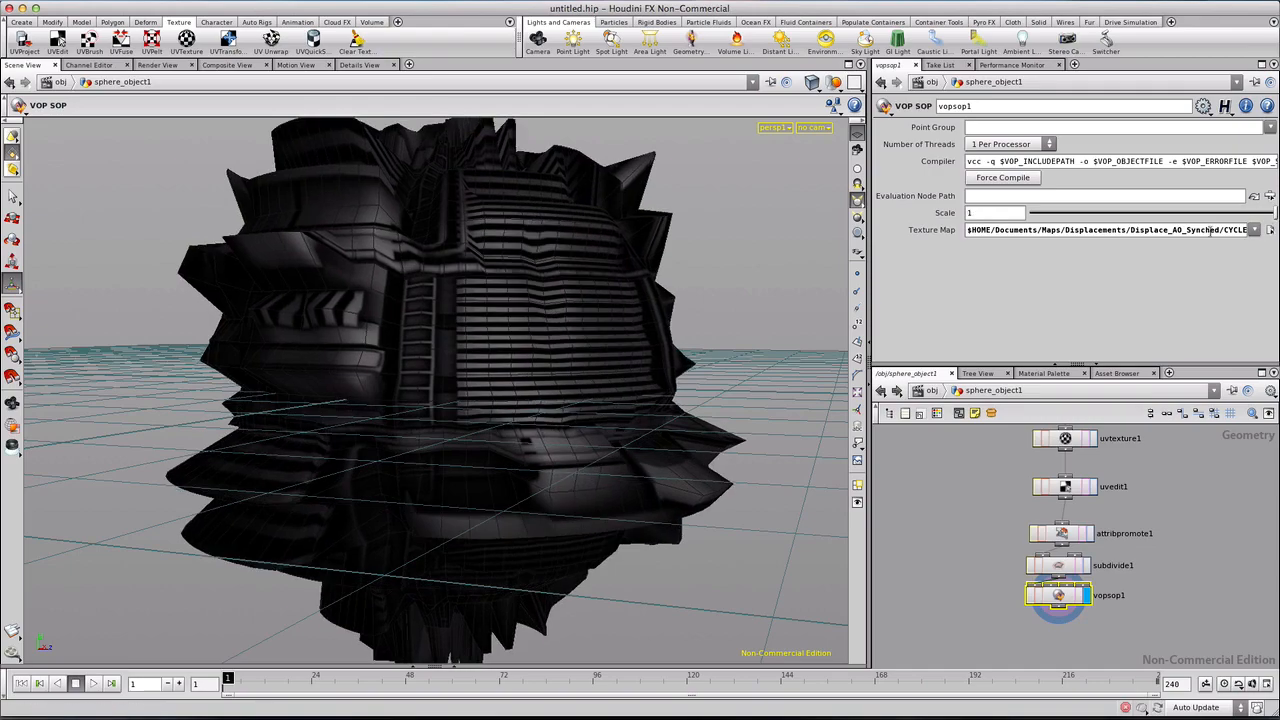
left_click_drag(1060, 598, 1060, 601)
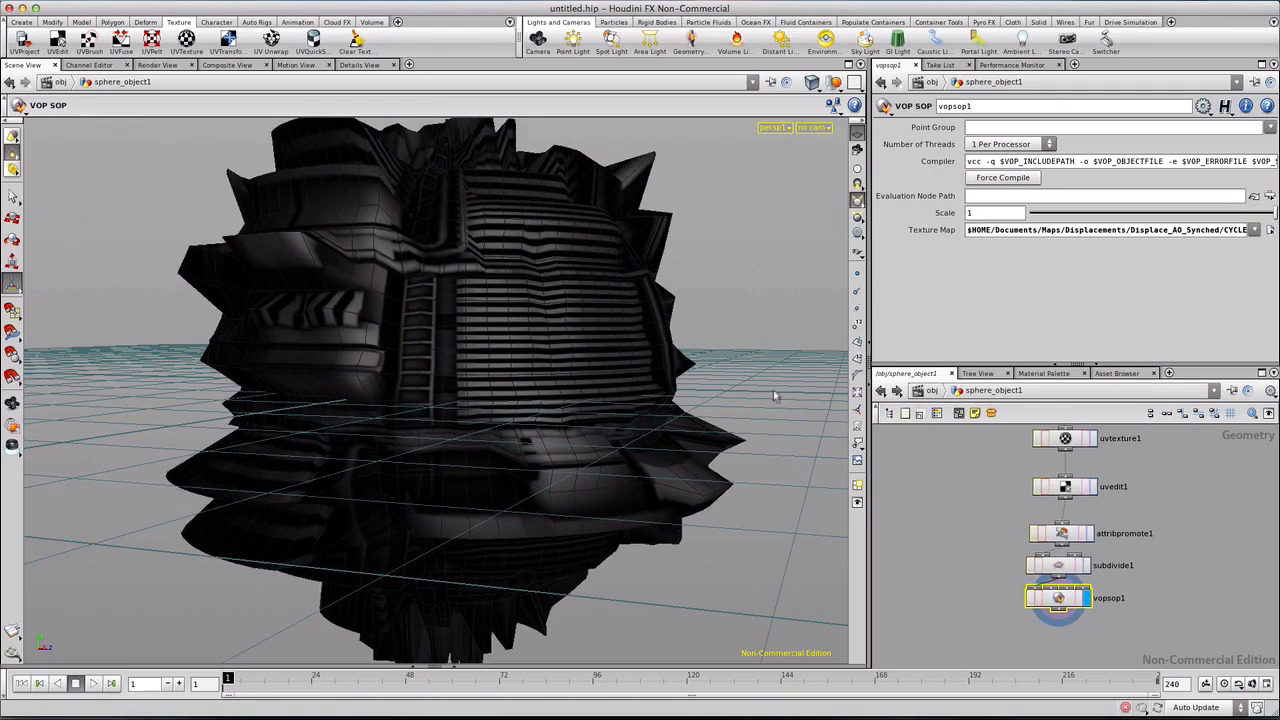
key("Escape")
left_click_drag(283, 272, 670, 294)
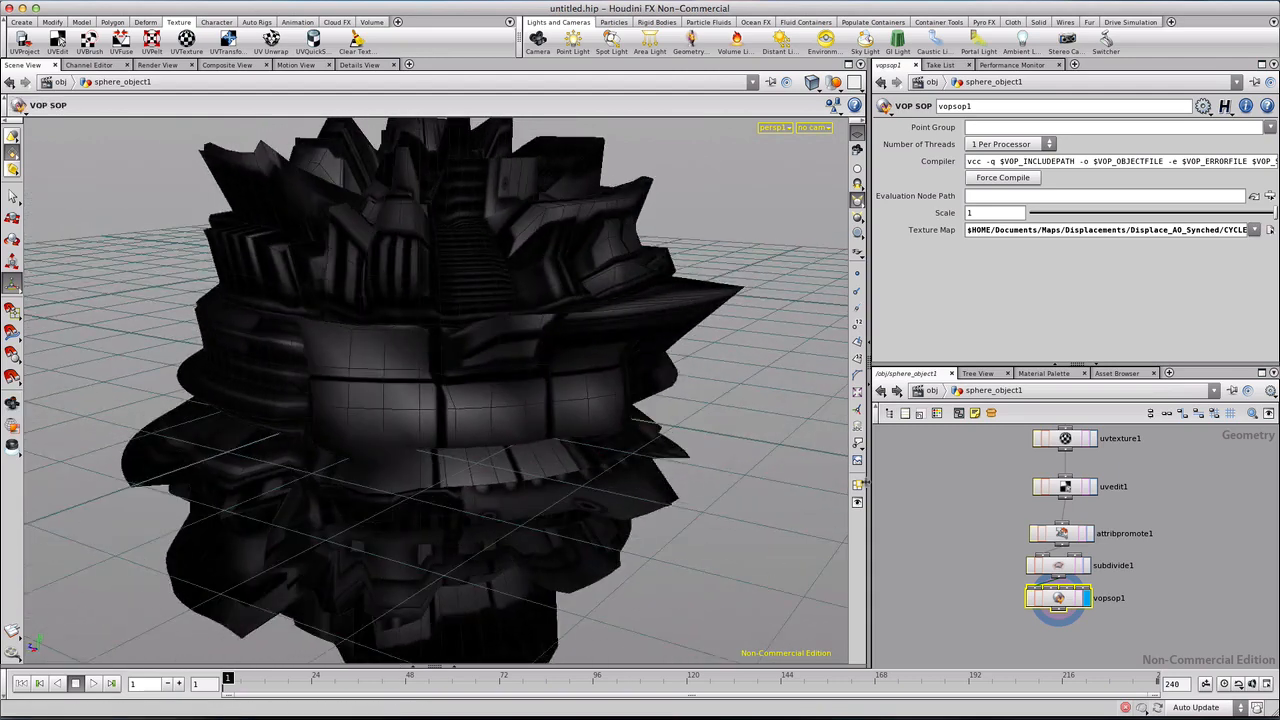
Step: Set the Subdivide node's depth to 3
left_click(1058, 566)
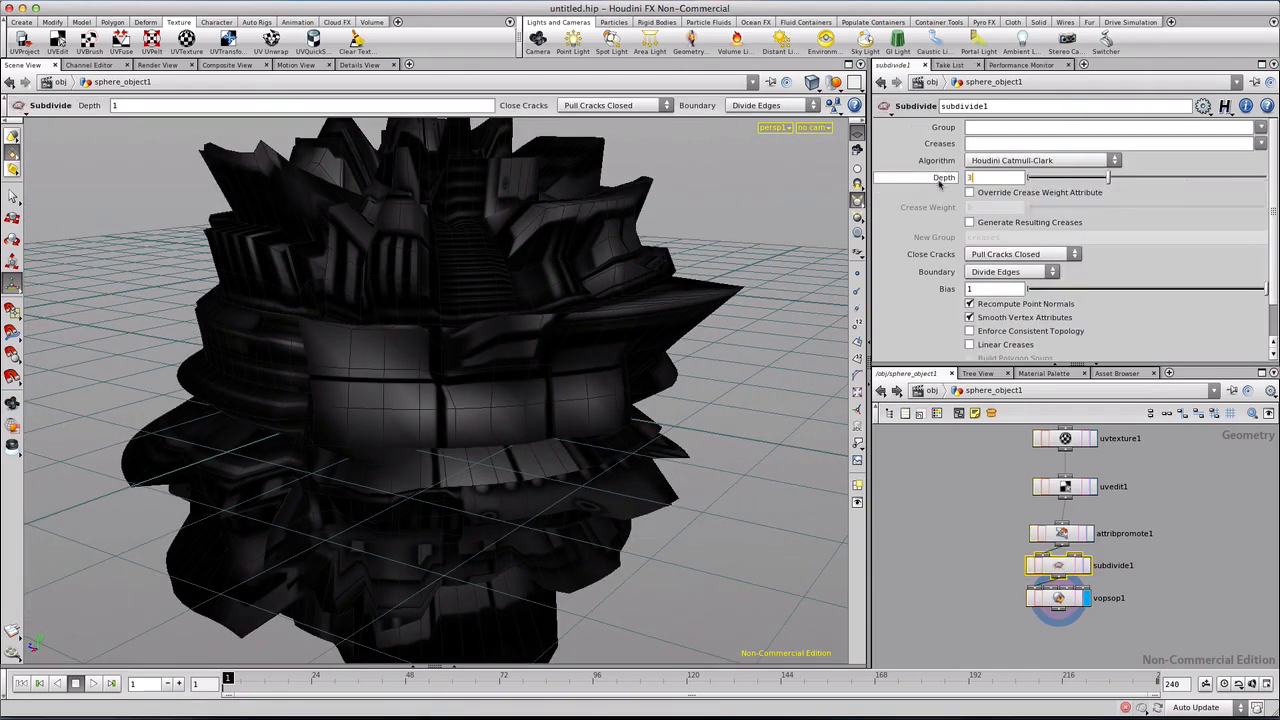
key("Return")
left_click_drag(350, 354, 443, 388)
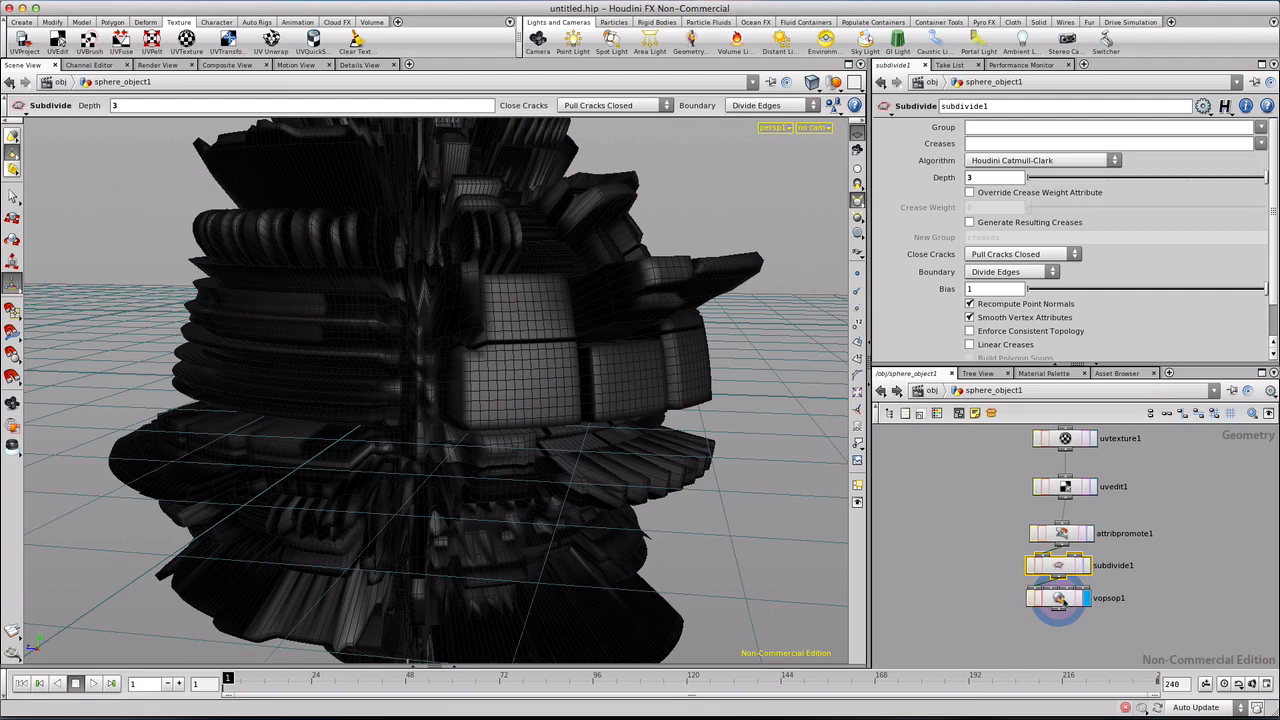
Step: Reduce the VOP SOP's displacement Scale to 0.095 and inspect the surface detail from several sides
left_click(1058, 598)
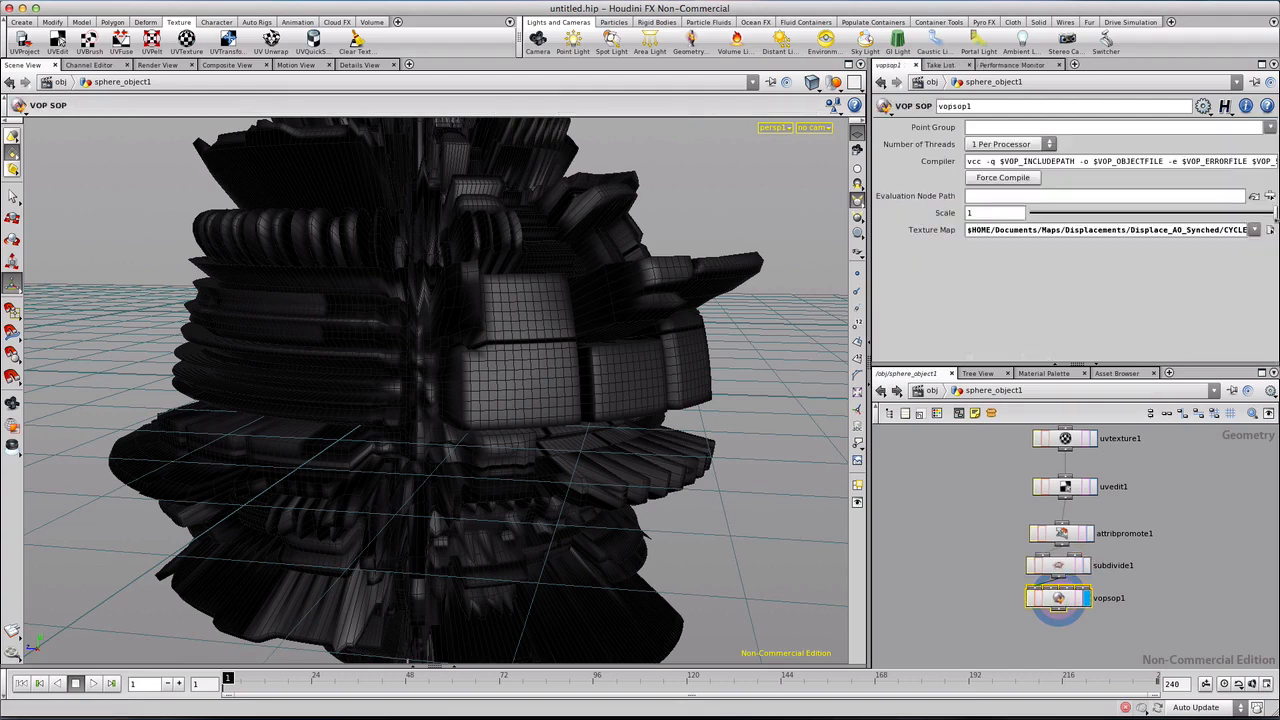
left_click_drag(1275, 213, 1165, 229)
key("Escape")
left_click_drag(371, 343, 417, 458)
scroll(371, 364, "up", 5)
left_click_drag(358, 376, 461, 373)
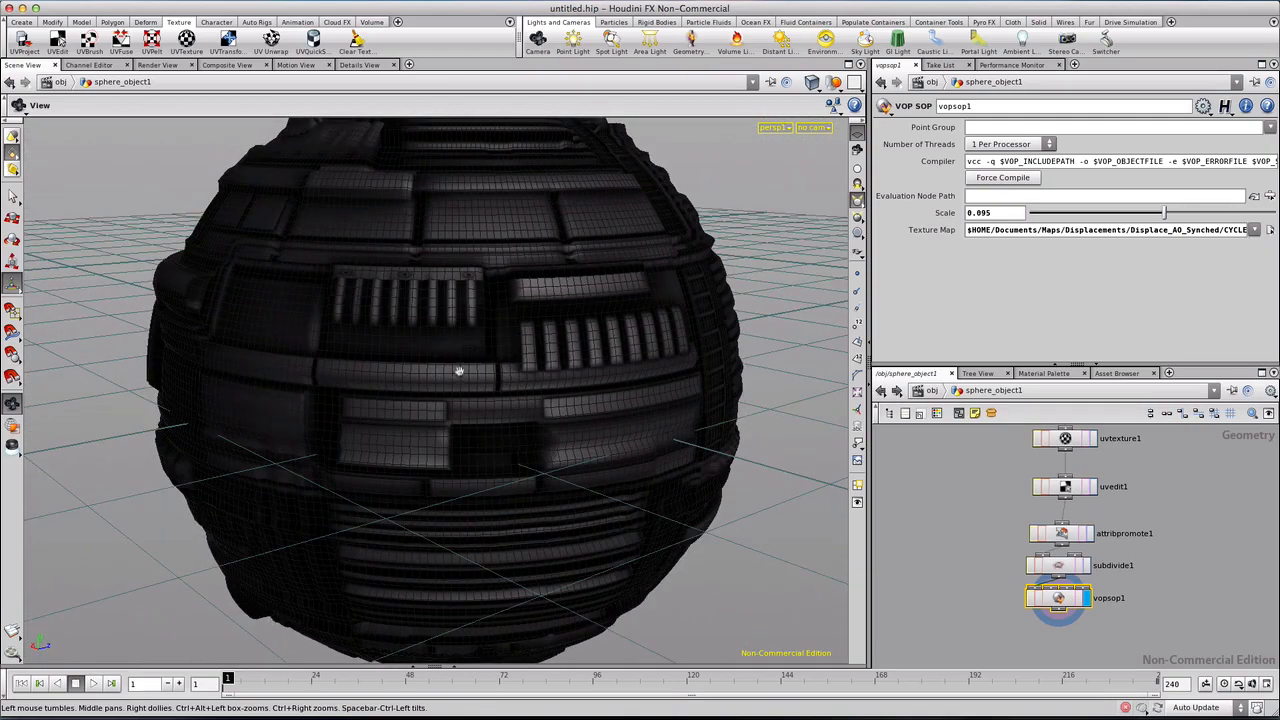
key("Escape")
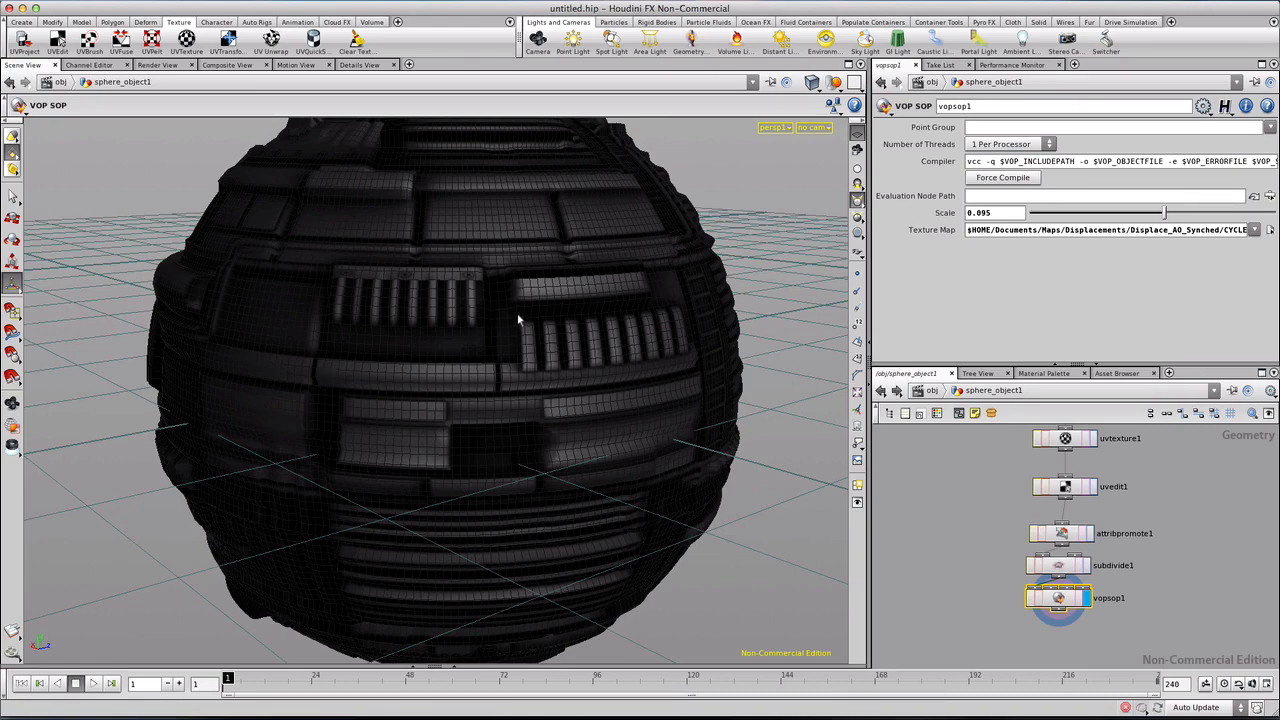
left_click_drag(304, 412, 555, 206)
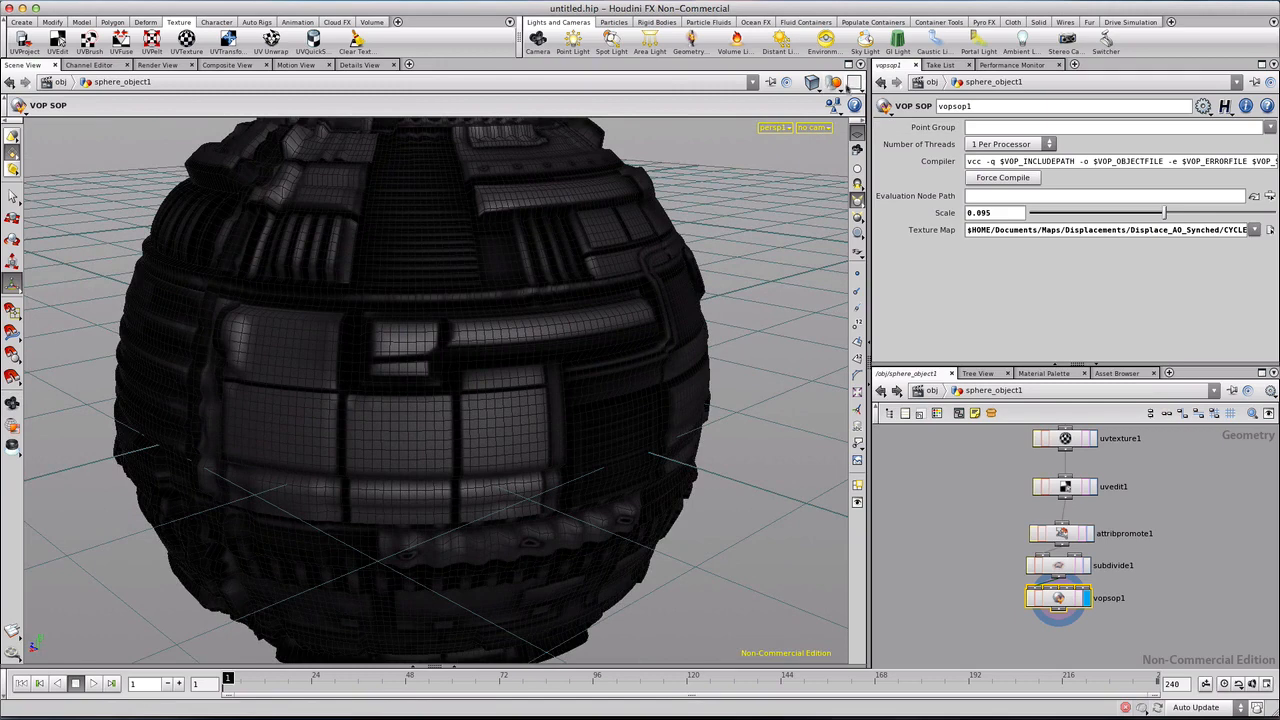
Step: Show the UV and perspective views side by side and make the UV Edit node active for editing
left_click(855, 82)
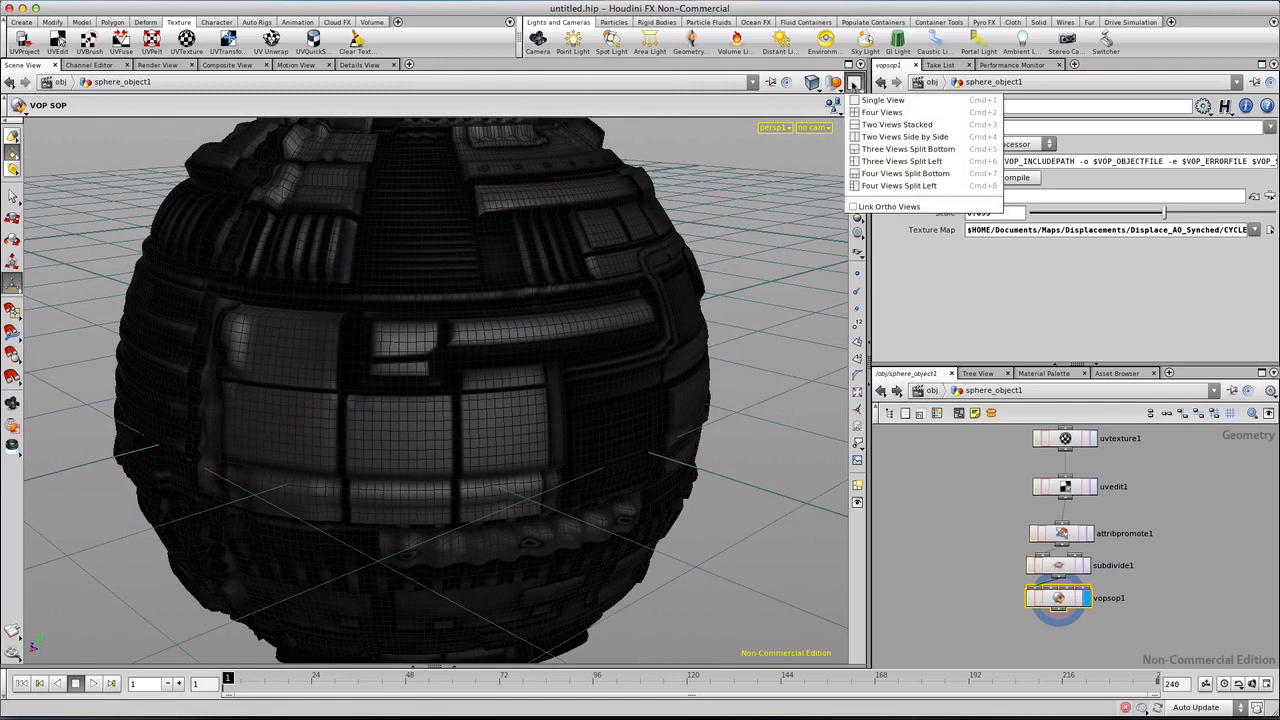
left_click(880, 137)
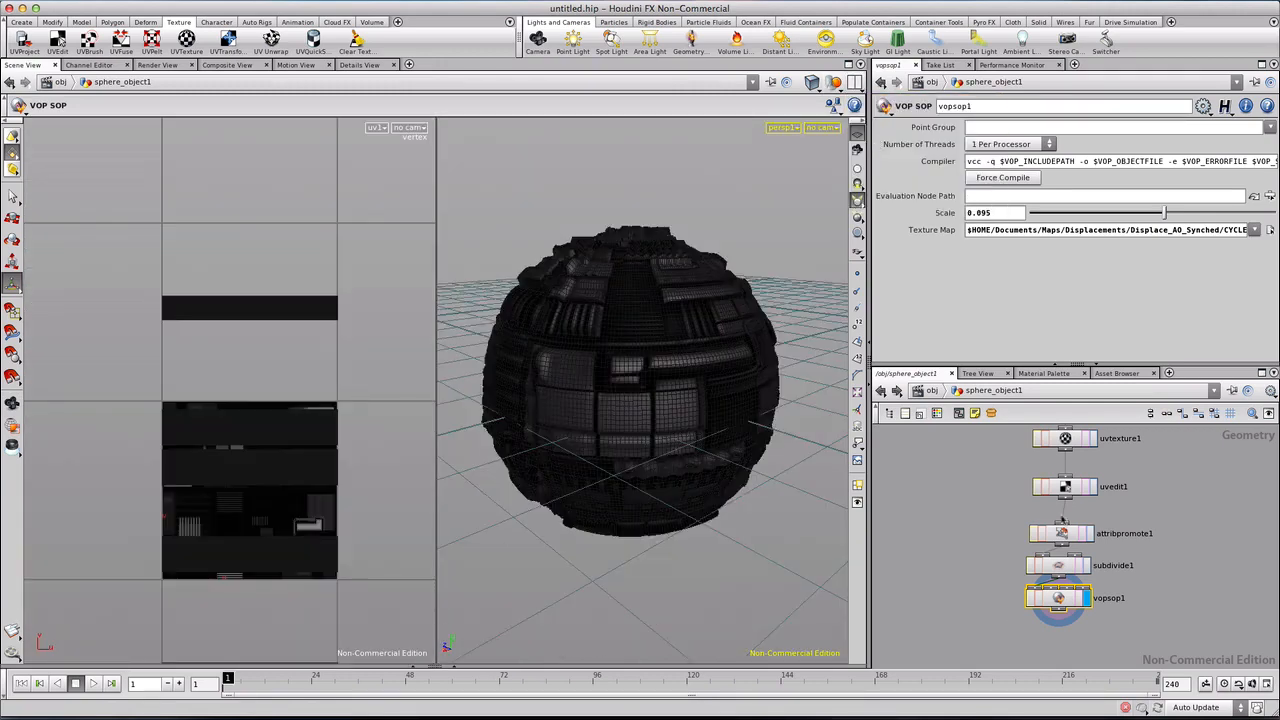
left_click(1065, 488)
key("Escape")
left_click_drag(633, 388, 694, 309)
scroll(634, 352, "up", 5)
scroll(634, 352, "down", 3)
scroll(634, 352, "down", 2)
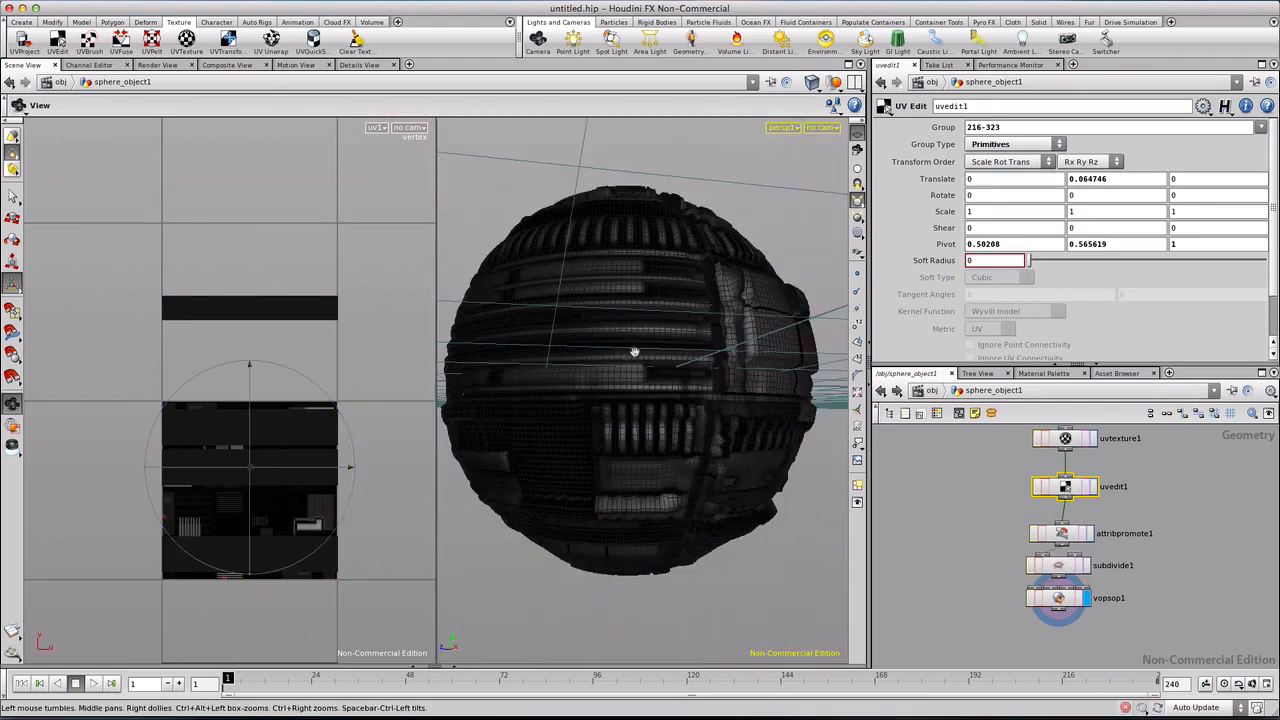
left_click_drag(632, 423, 663, 423)
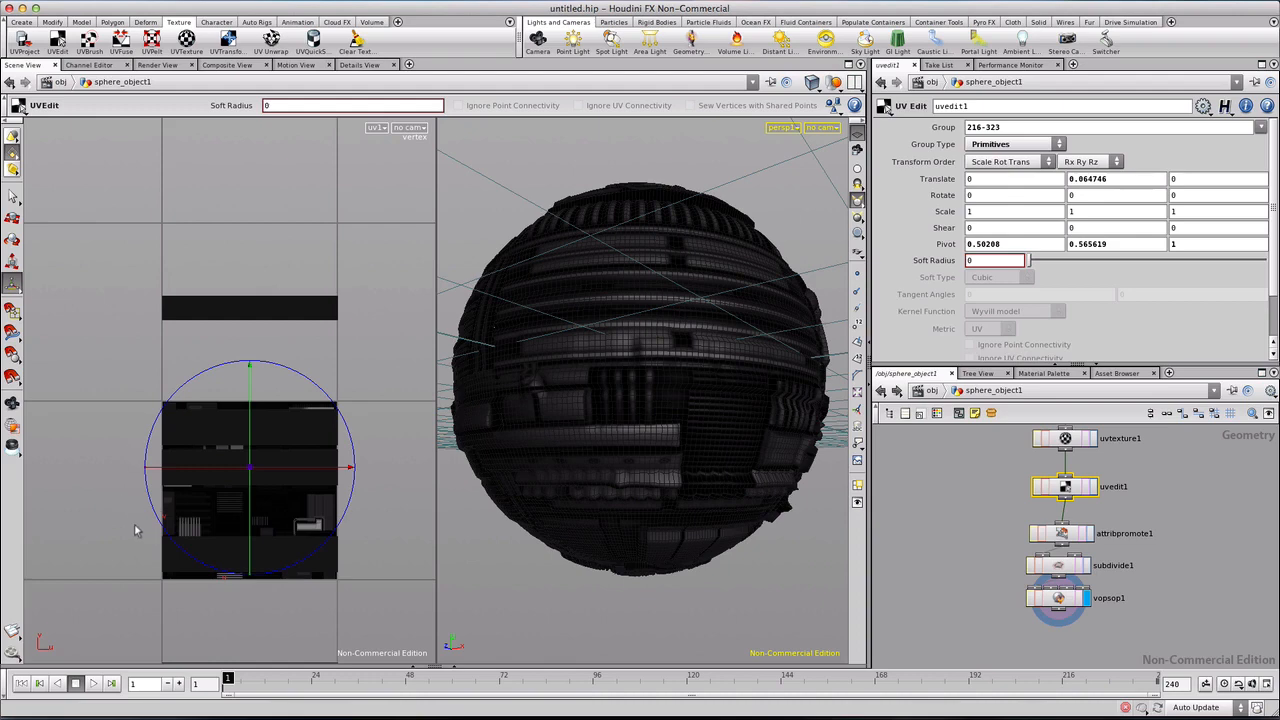
Step: Select the UV strip of primitives 324-431 for editing in the UV view
left_click_drag(136, 528, 378, 588)
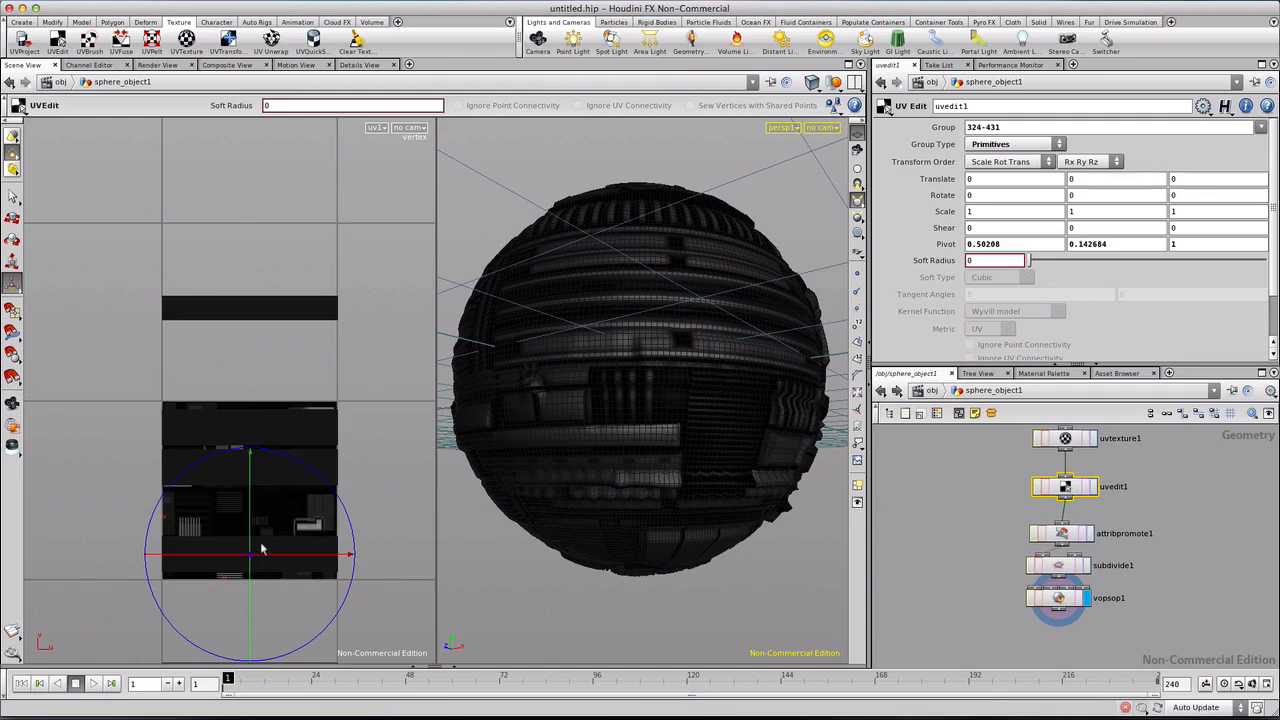
scroll(253, 541, "up", 3)
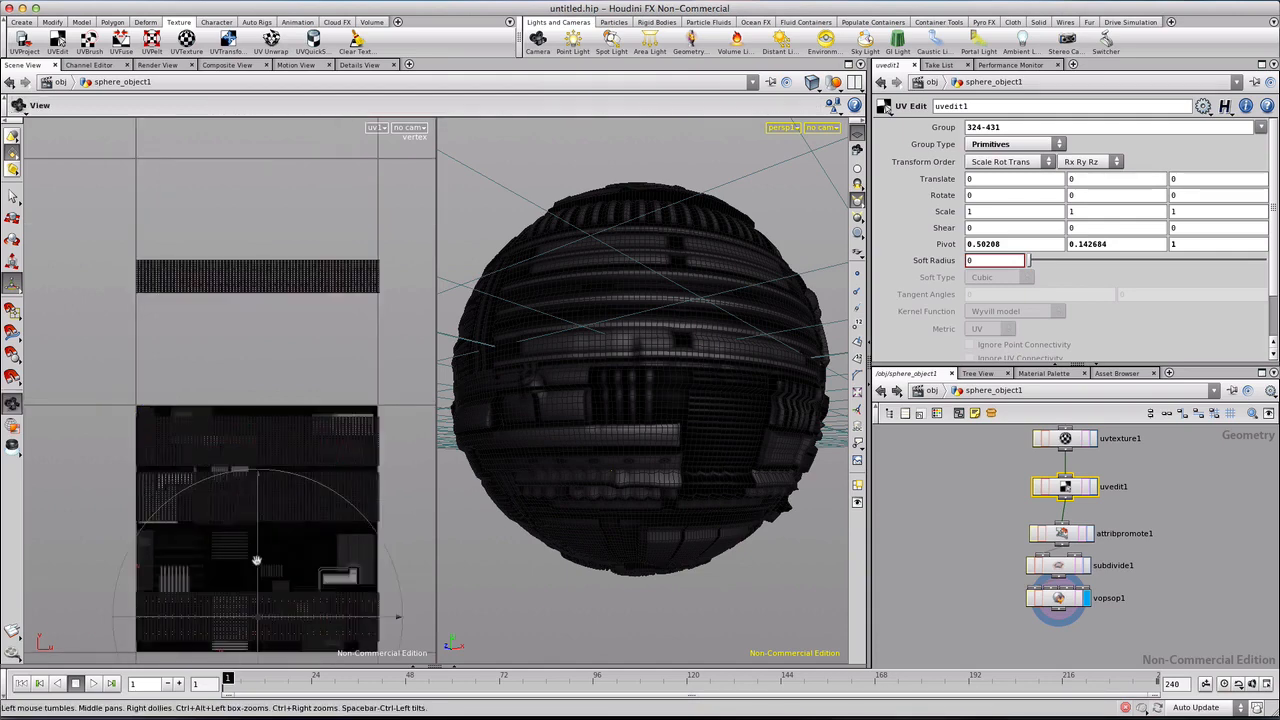
middle_click_drag(263, 560, 251, 386)
scroll(251, 388, "down", 1)
scroll(252, 383, "down", 1)
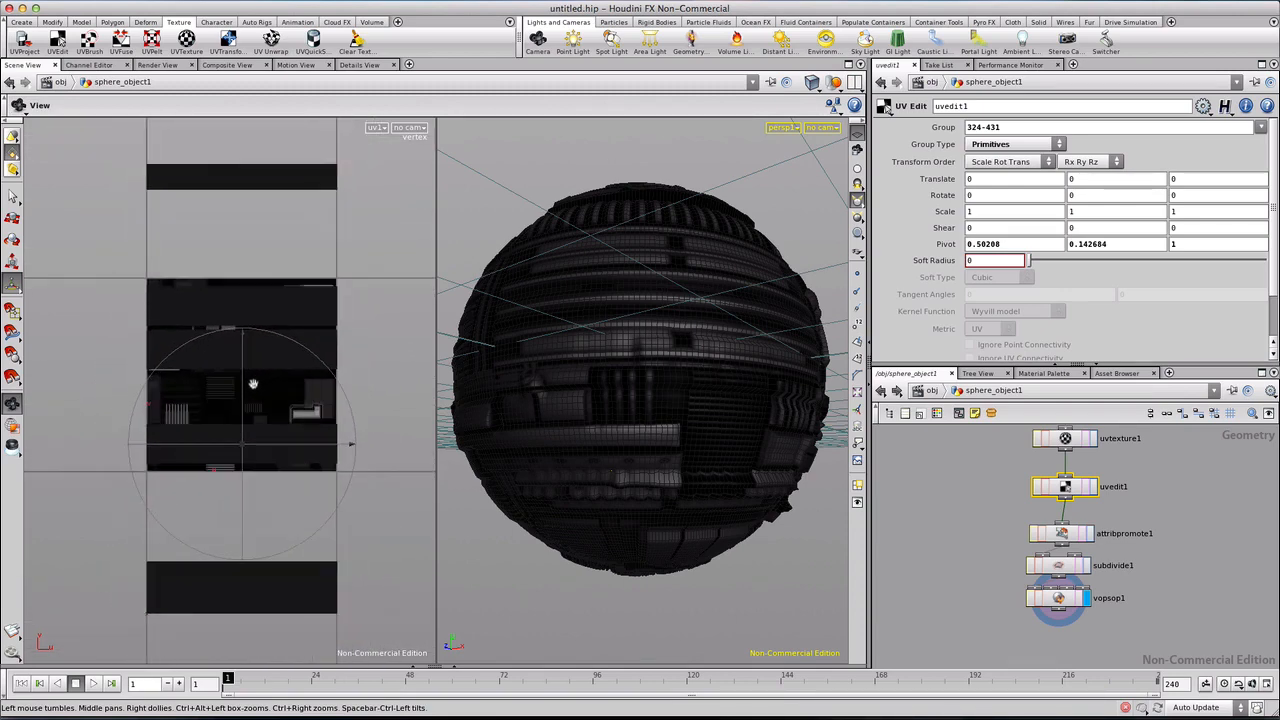
mouse_move(260, 406)
middle_mouse_down()
mouse_move(275, 387)
mouse_move(251, 383)
middle_mouse_up()
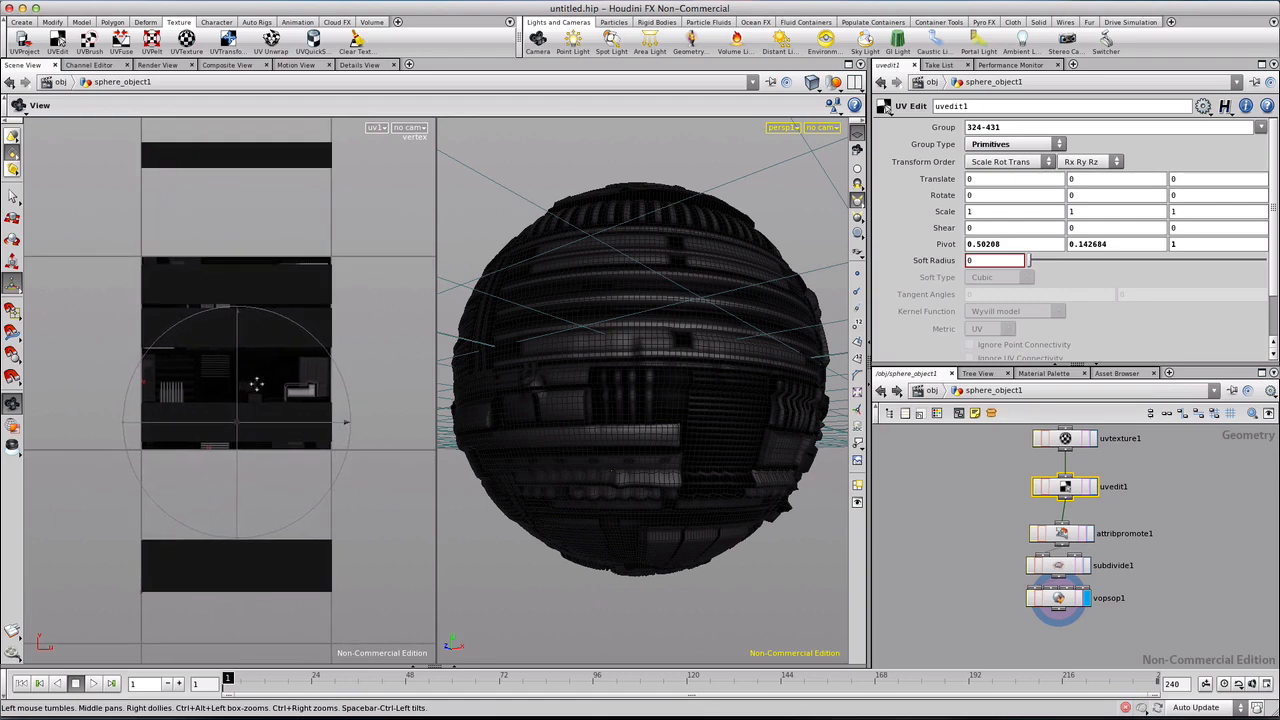
key("Return")
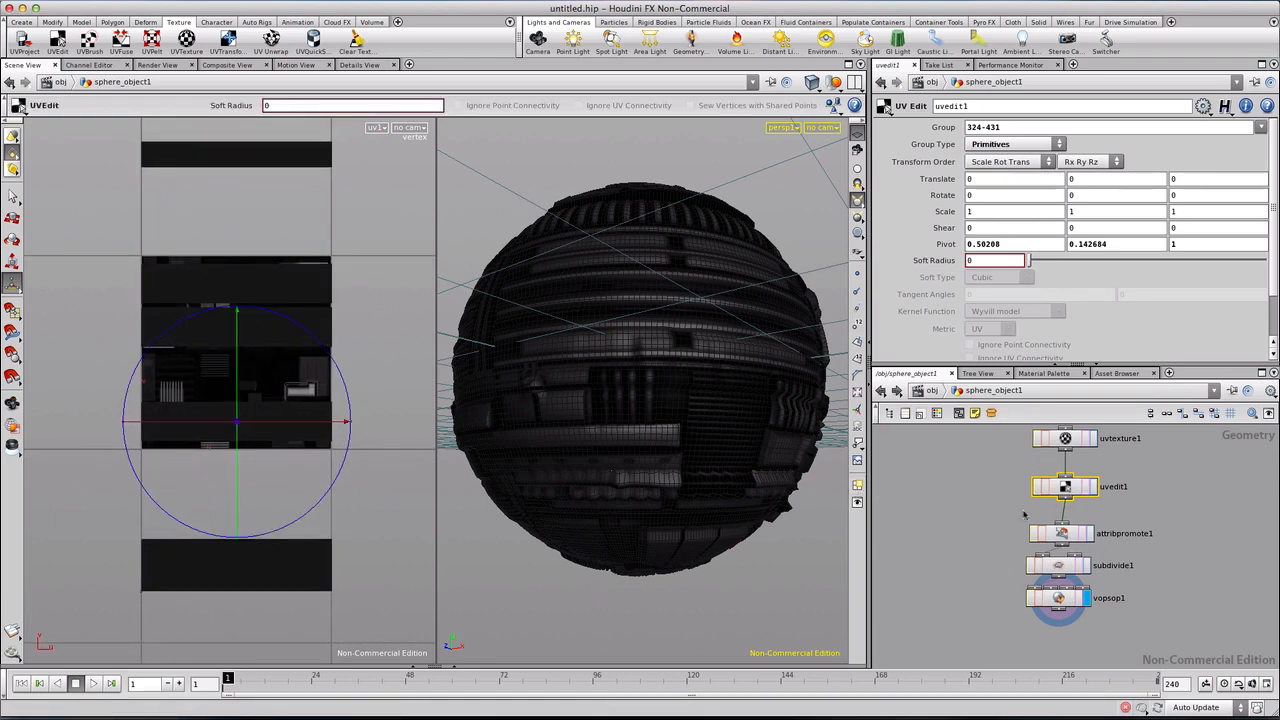
Step: Line up the attribpromote1 node directly below uvedit1 in the network and reselect the UV Edit node
left_click(1045, 534)
left_click_drag(1076, 541, 1063, 520)
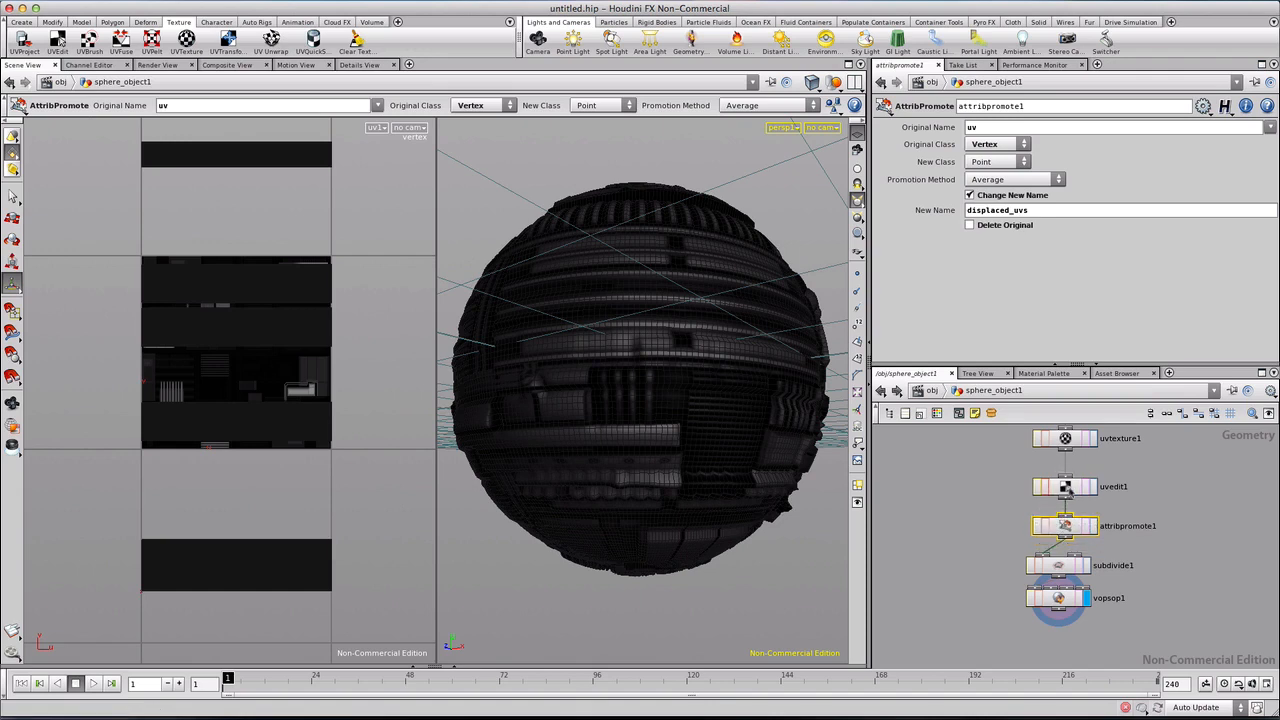
left_click(1066, 487)
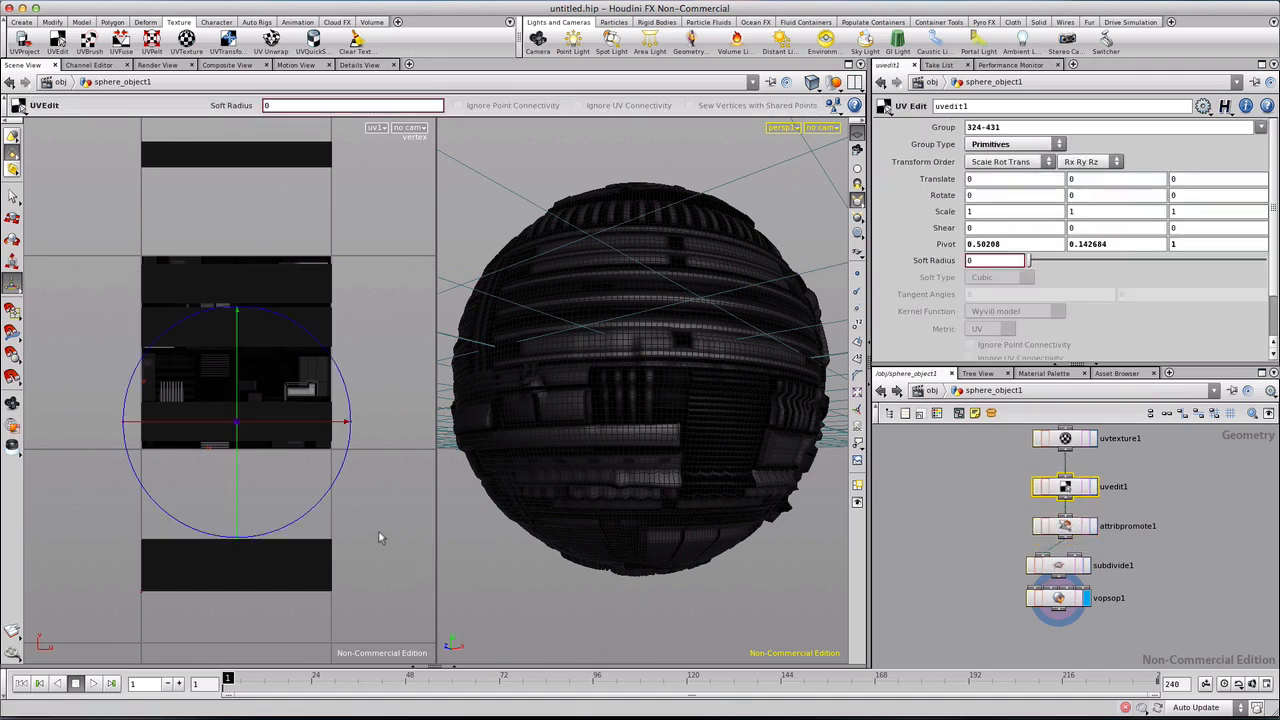
Step: Select the UV strip of primitives 0-35 and 432-611 and move it up in V to about -0.25
left_click_drag(355, 518, 75, 628)
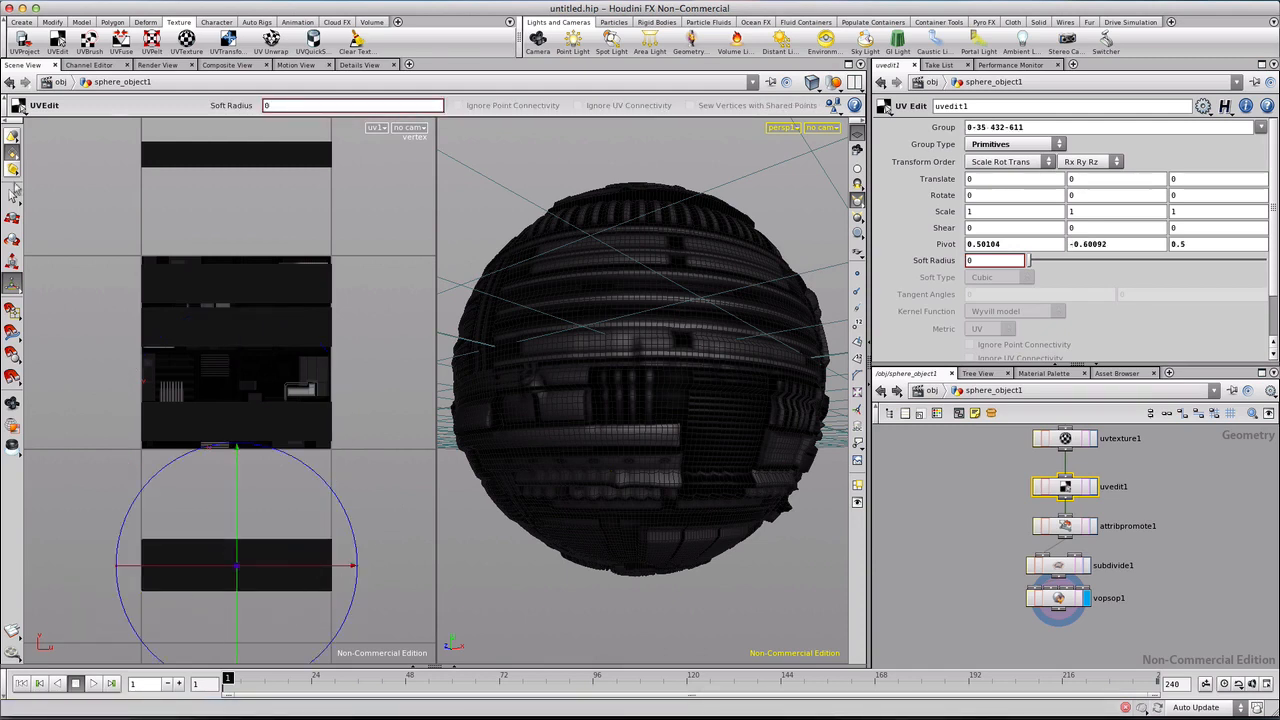
left_click(12, 196)
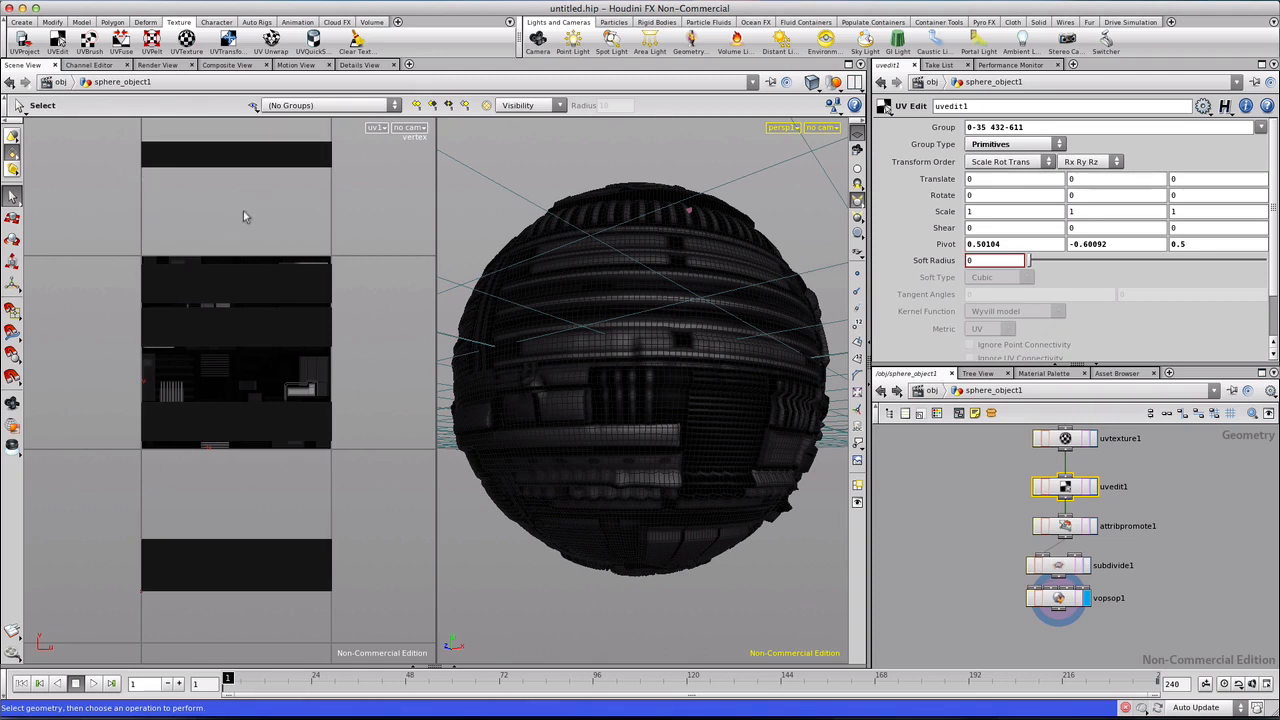
key("Return")
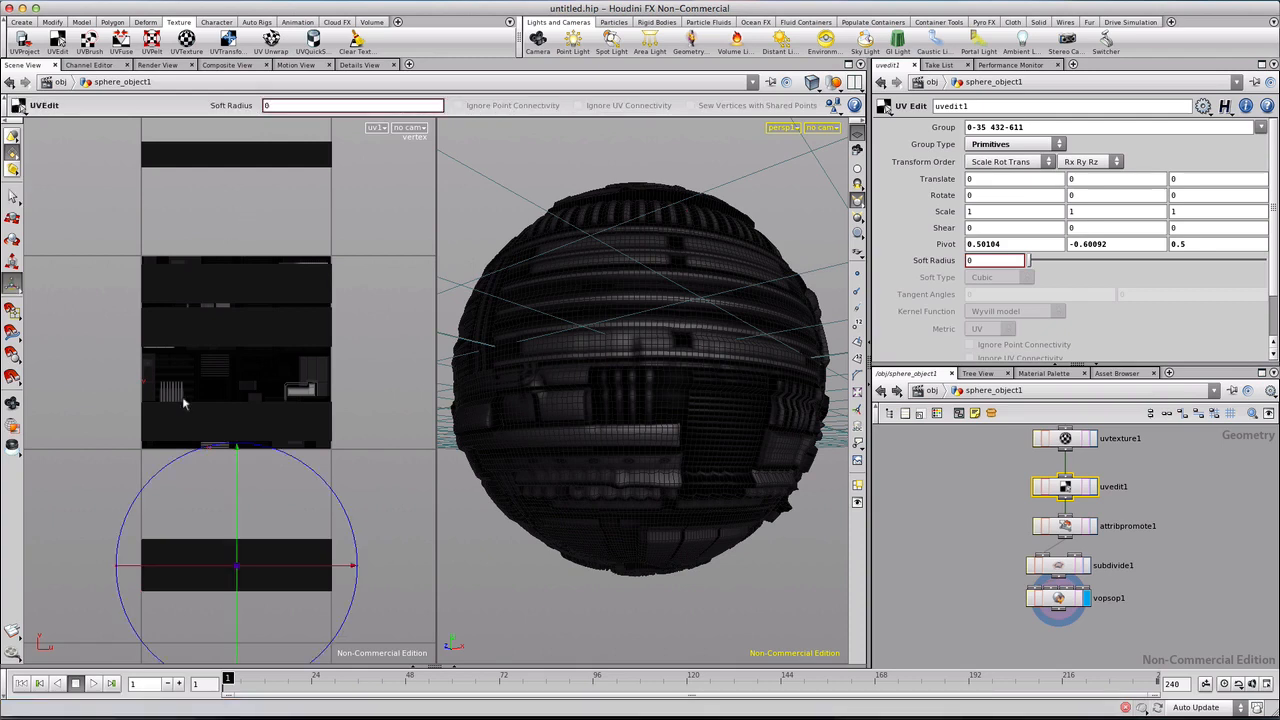
left_click_drag(237, 453, 255, 363)
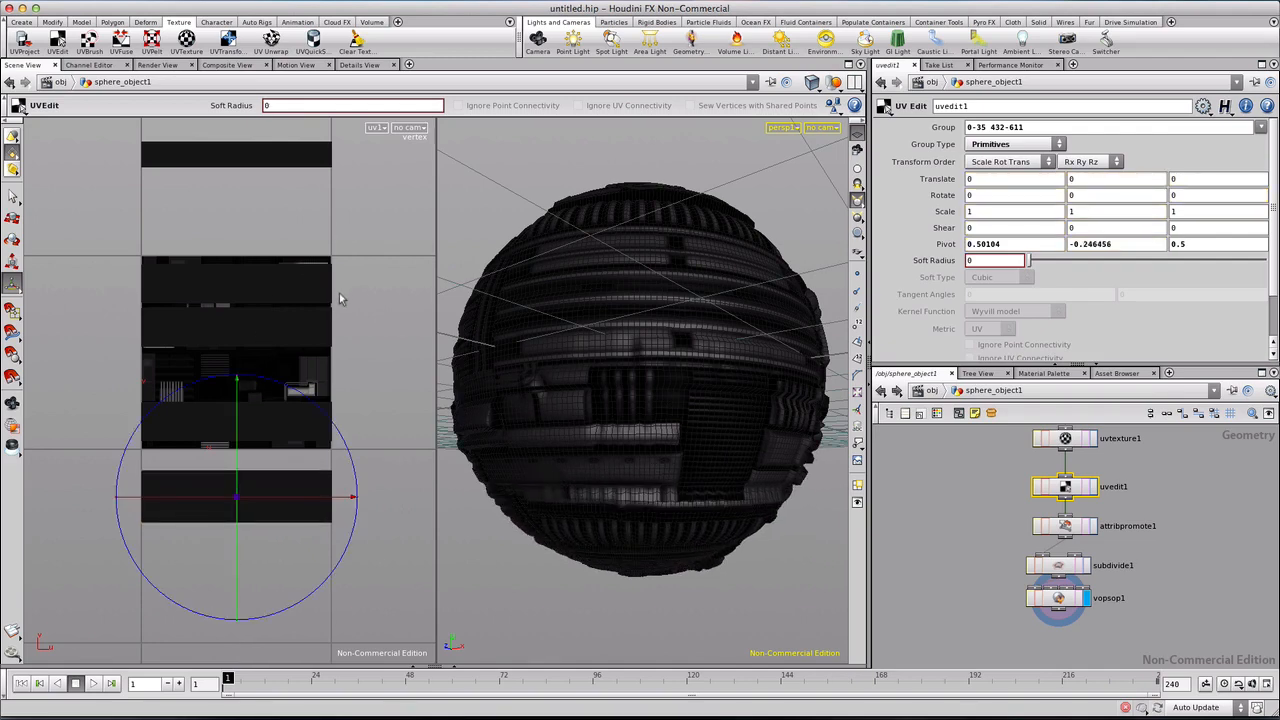
Step: Select the UV strip of primitives 108-215 and offset it in V by about 0.014, checking the displaced bands
left_click_drag(338, 243, 105, 306)
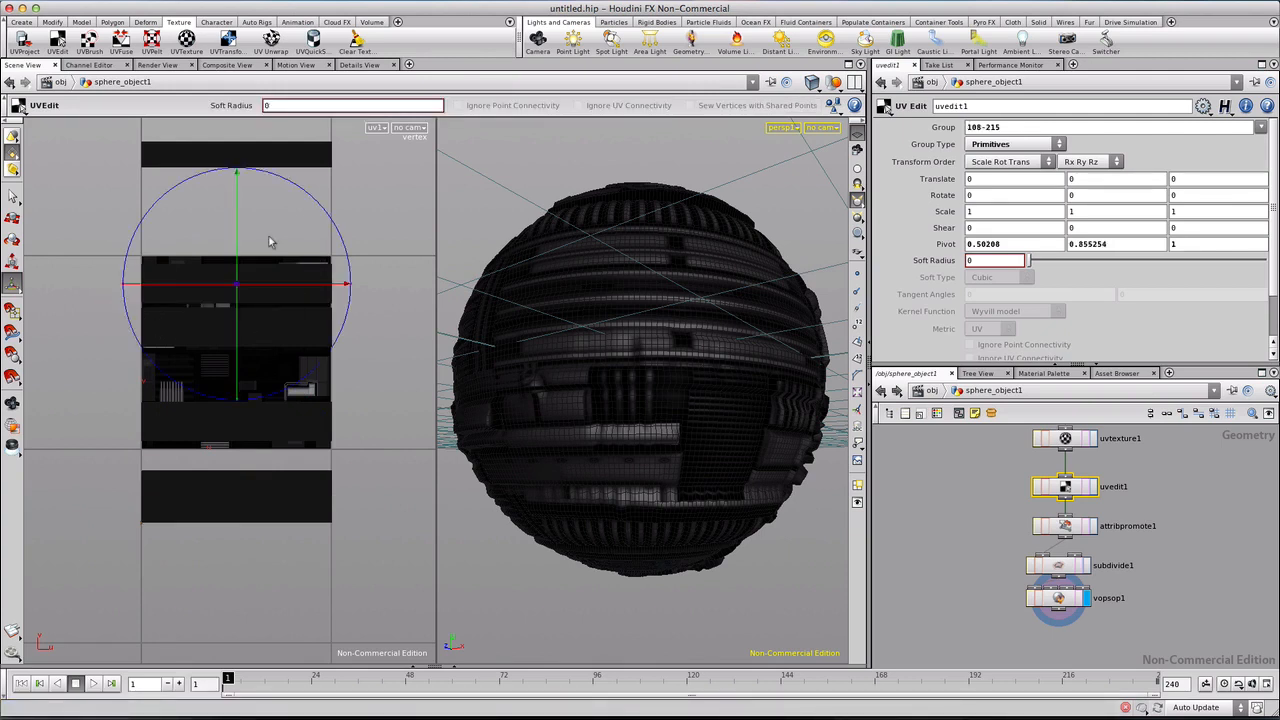
mouse_move(237, 175)
left_mouse_down()
mouse_move(234, 152)
mouse_move(238, 166)
left_mouse_up()
left_click_drag(634, 236, 618, 297, "alt")
right_click_drag(618, 297, 614, 367, "alt")
left_click_drag(614, 367, 651, 366)
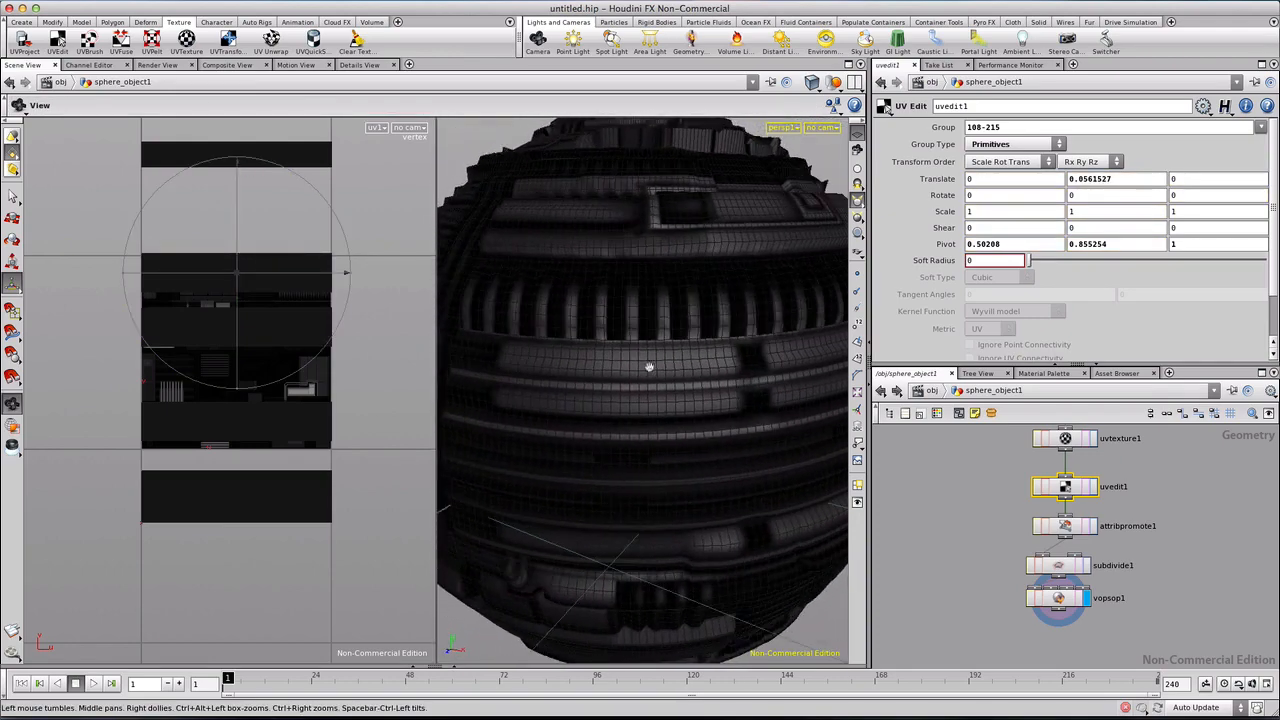
key("Return")
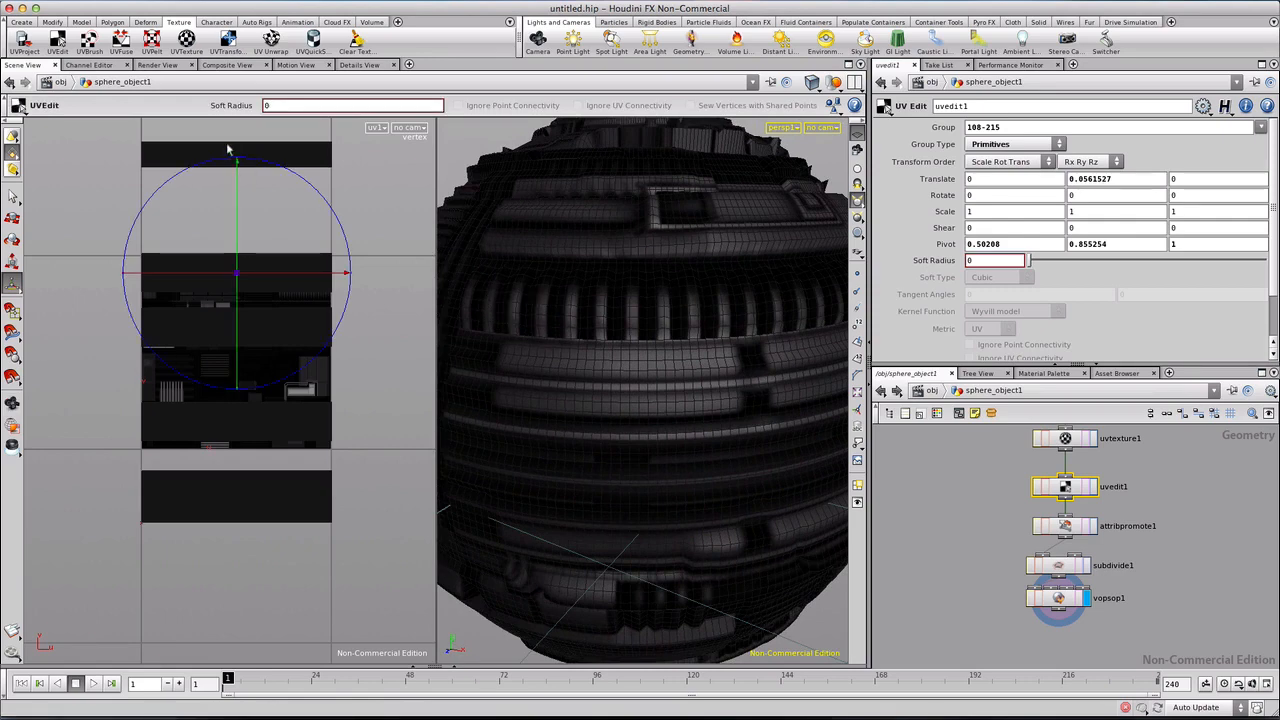
left_click_drag(236, 165, 245, 185)
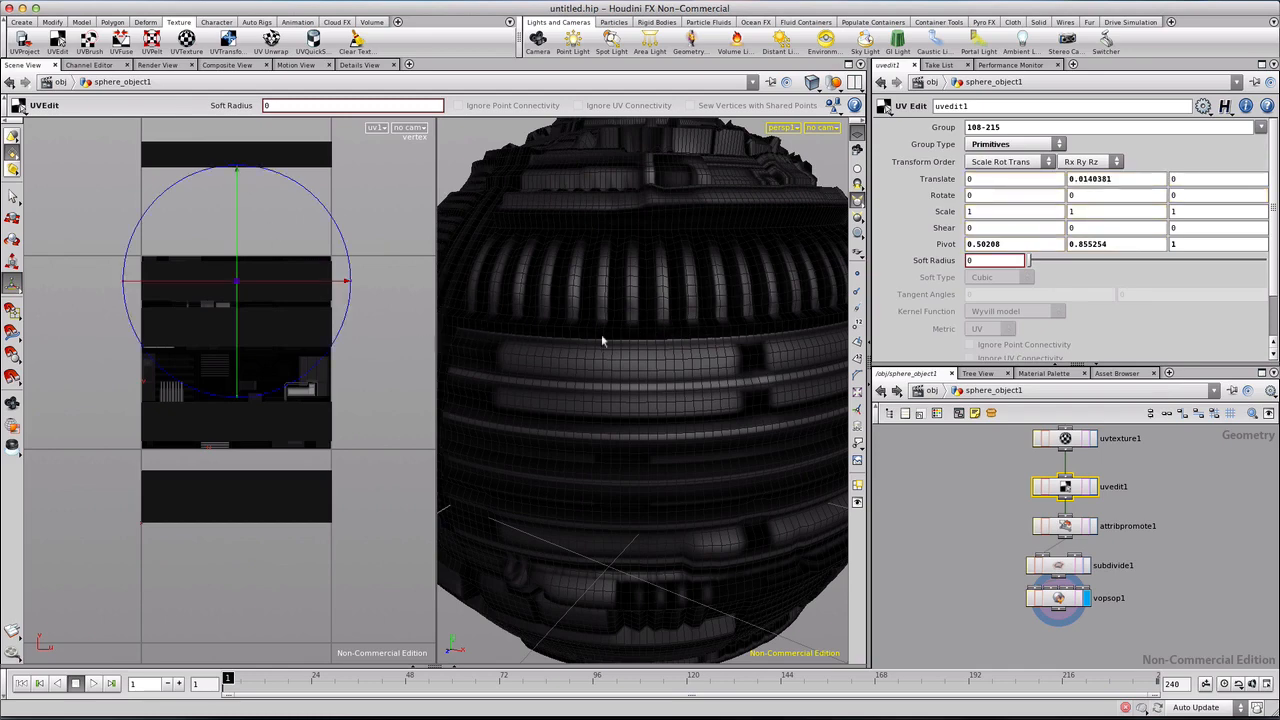
Step: Fine-tune the V translate of the UV strip of primitives 108-215 to about 0.0077 against the texture details
scroll(241, 286, "up", 10, "alt")
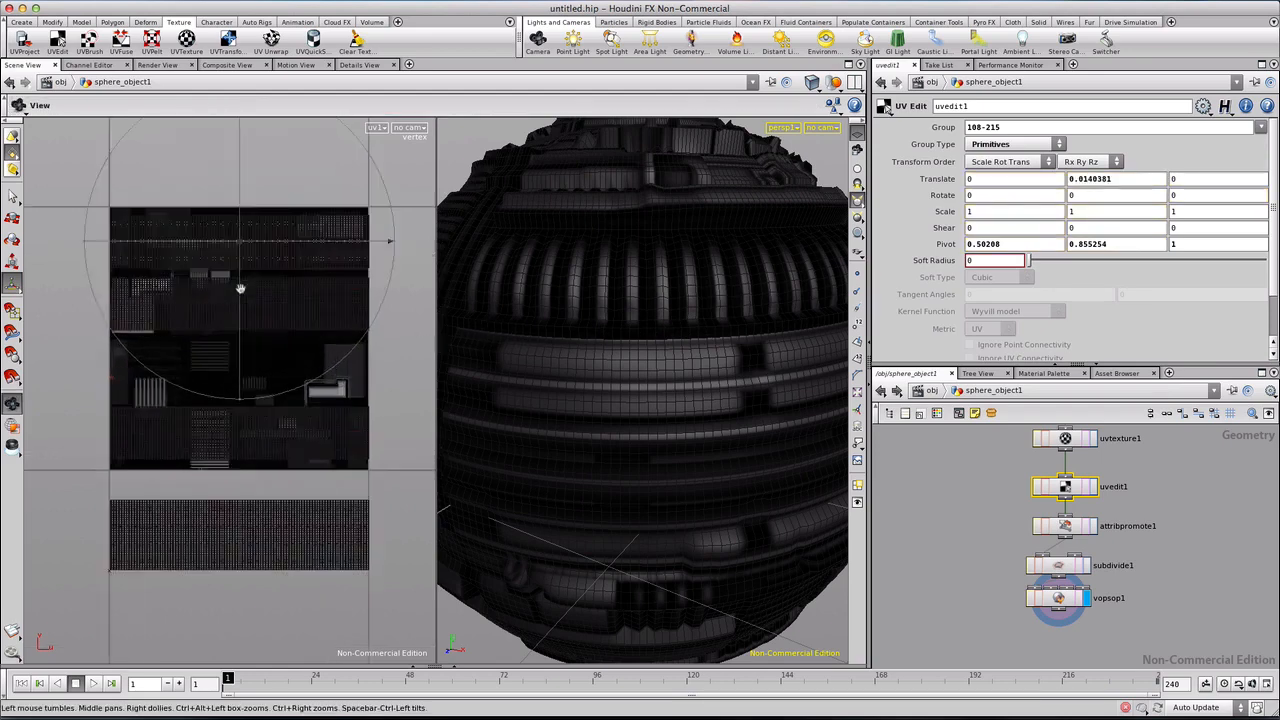
middle_click_drag(234, 263, 281, 598, "alt")
scroll(198, 325, "down", 10, "alt")
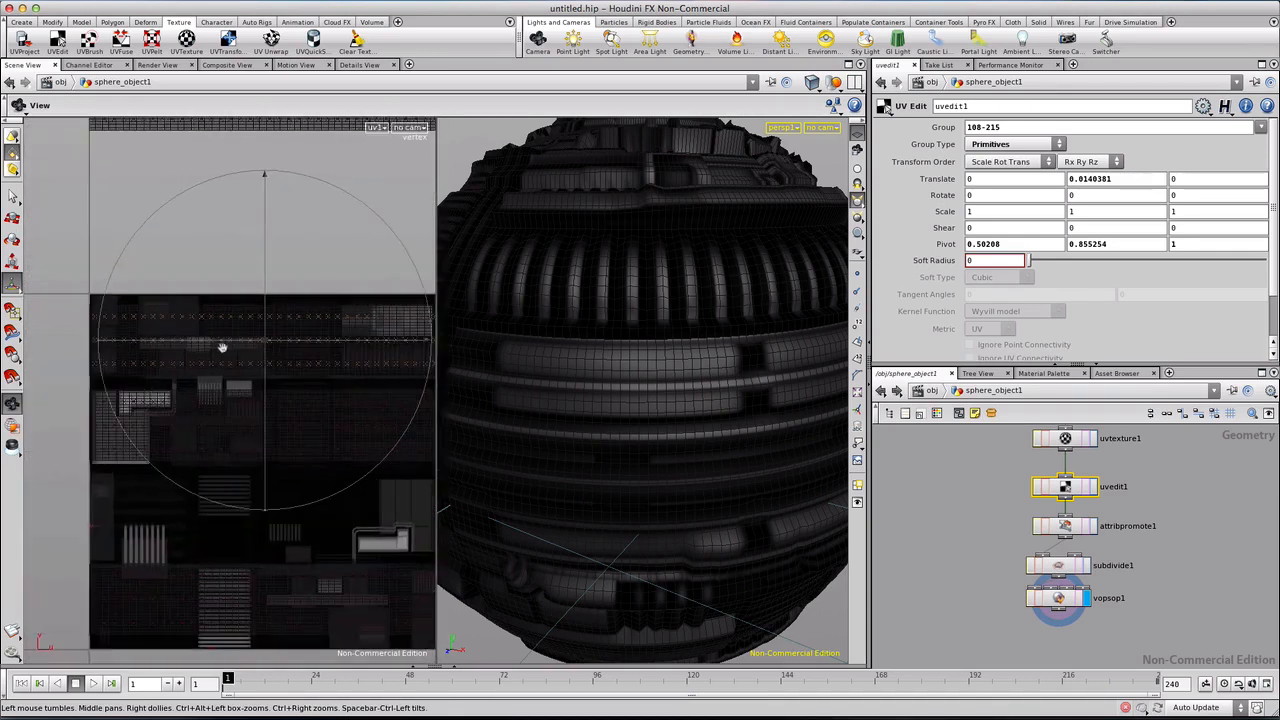
scroll(222, 347, "up", 3, "alt")
middle_click_drag(379, 386, 209, 357, "alt")
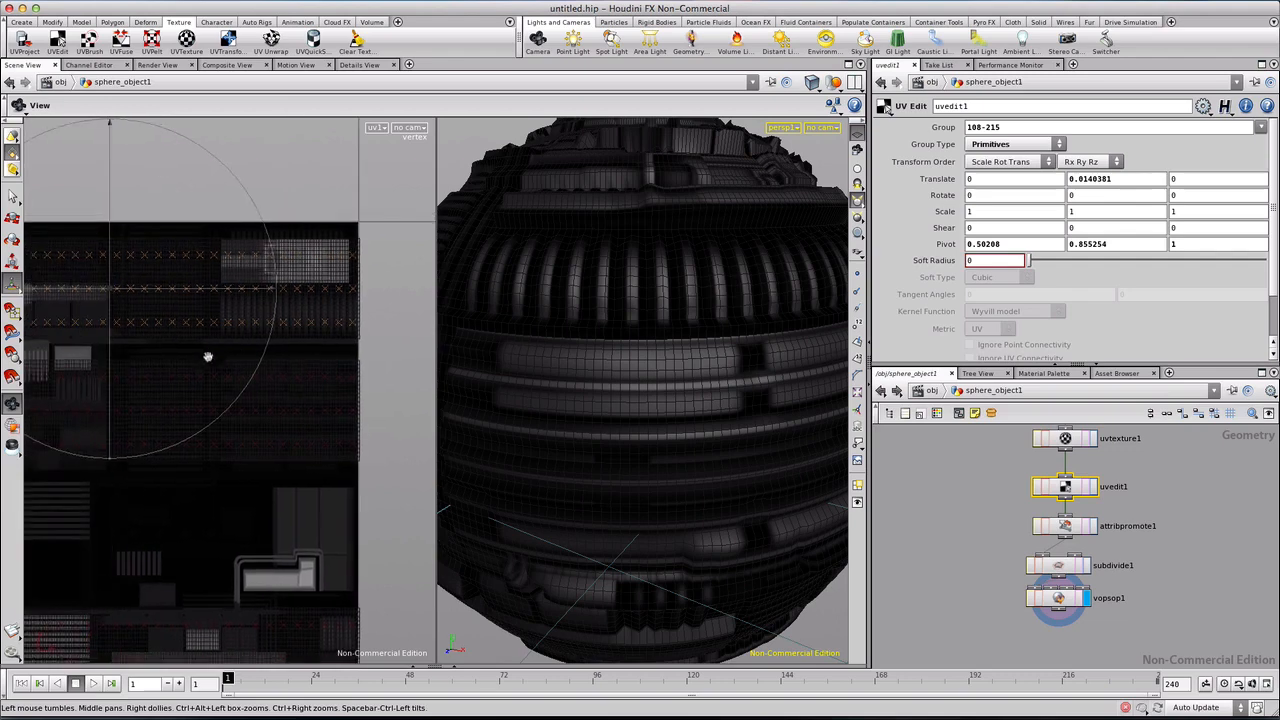
right_click_drag(209, 357, 271, 320, "alt")
key("Return")
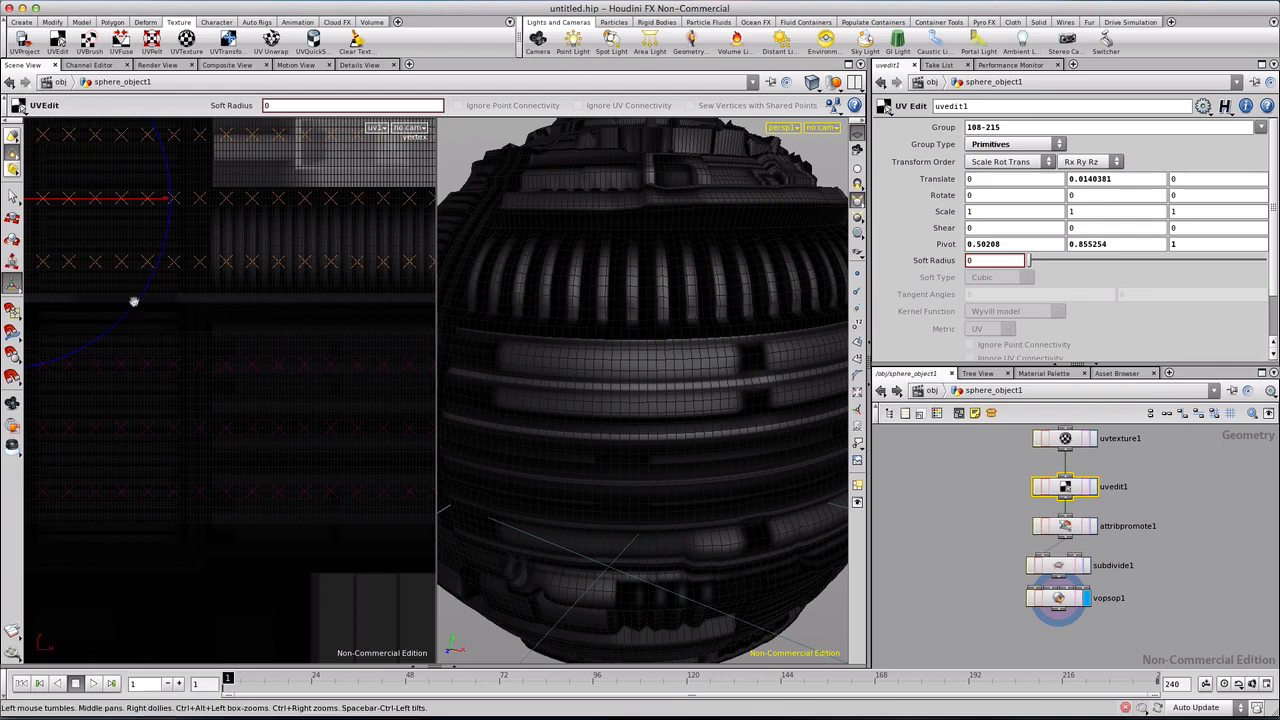
key("Escape")
middle_click_drag(147, 298, 203, 420)
key("Return")
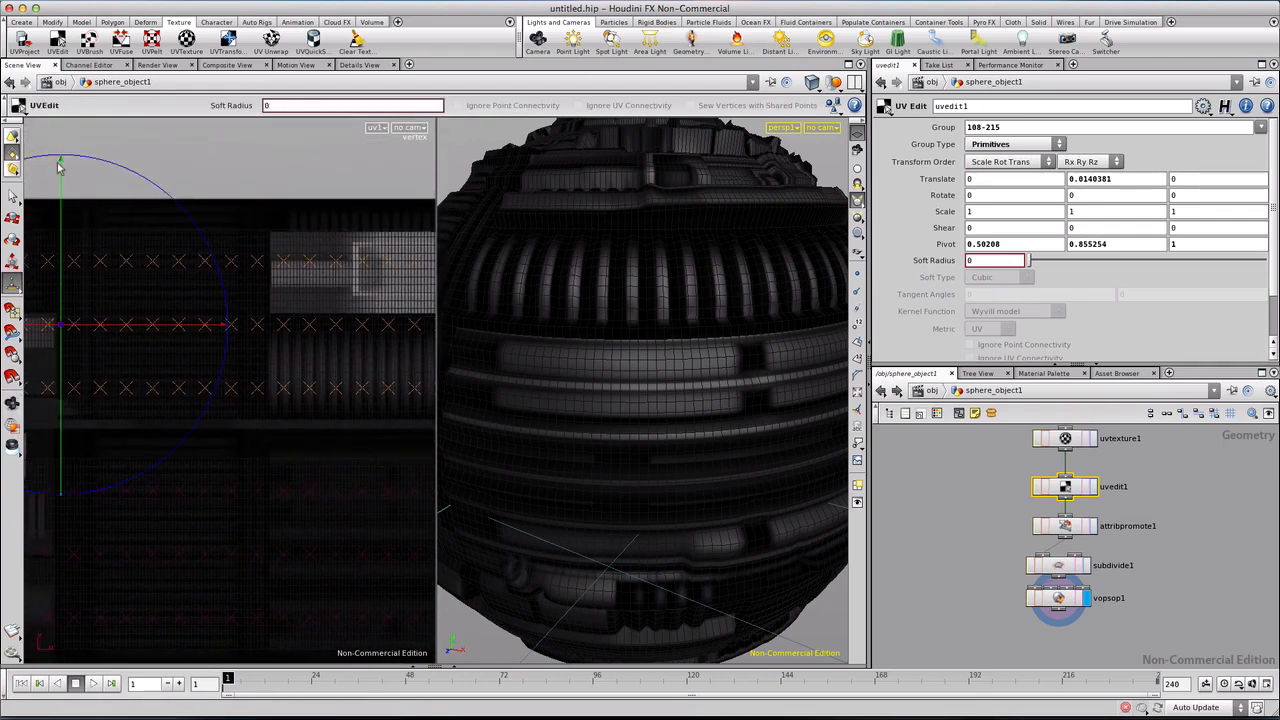
left_click_drag(60, 165, 60, 173)
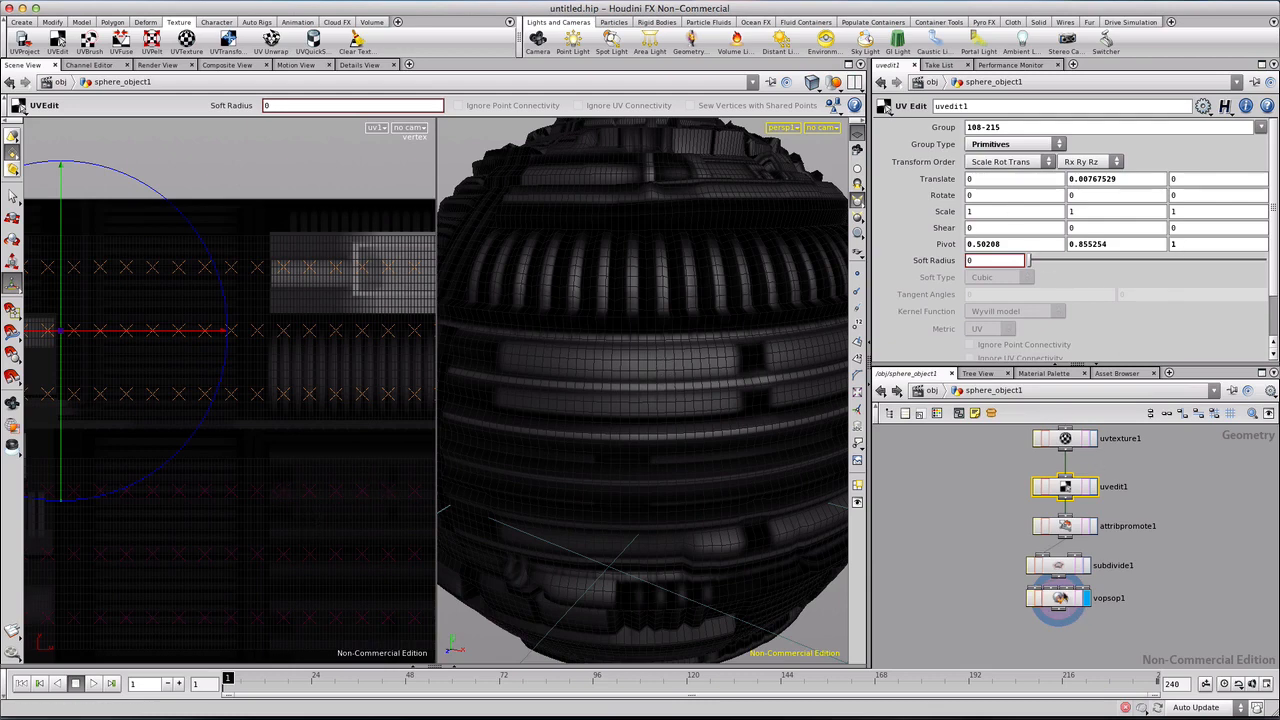
Step: Raise the VOP SOP's Scale to 0.252 and return to a single perspective view of the displaced sphere
left_click(1060, 598)
left_click_drag(1160, 213, 1183, 214)
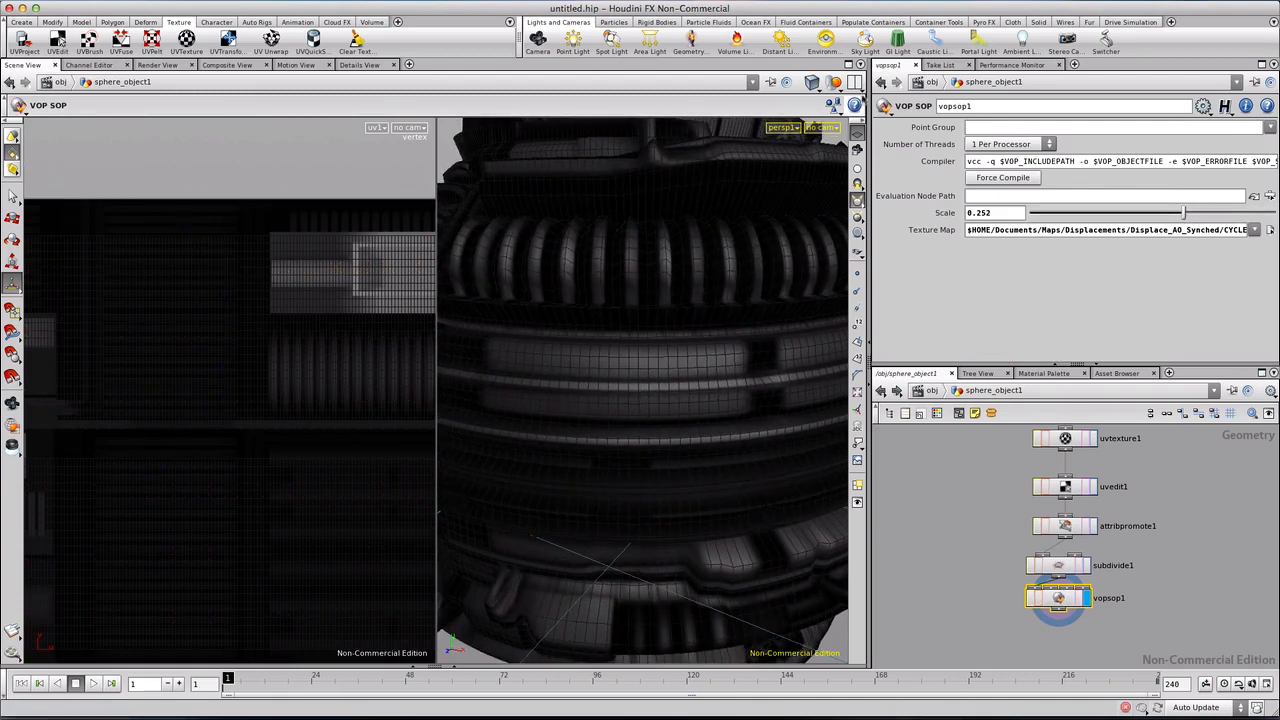
left_click(855, 82)
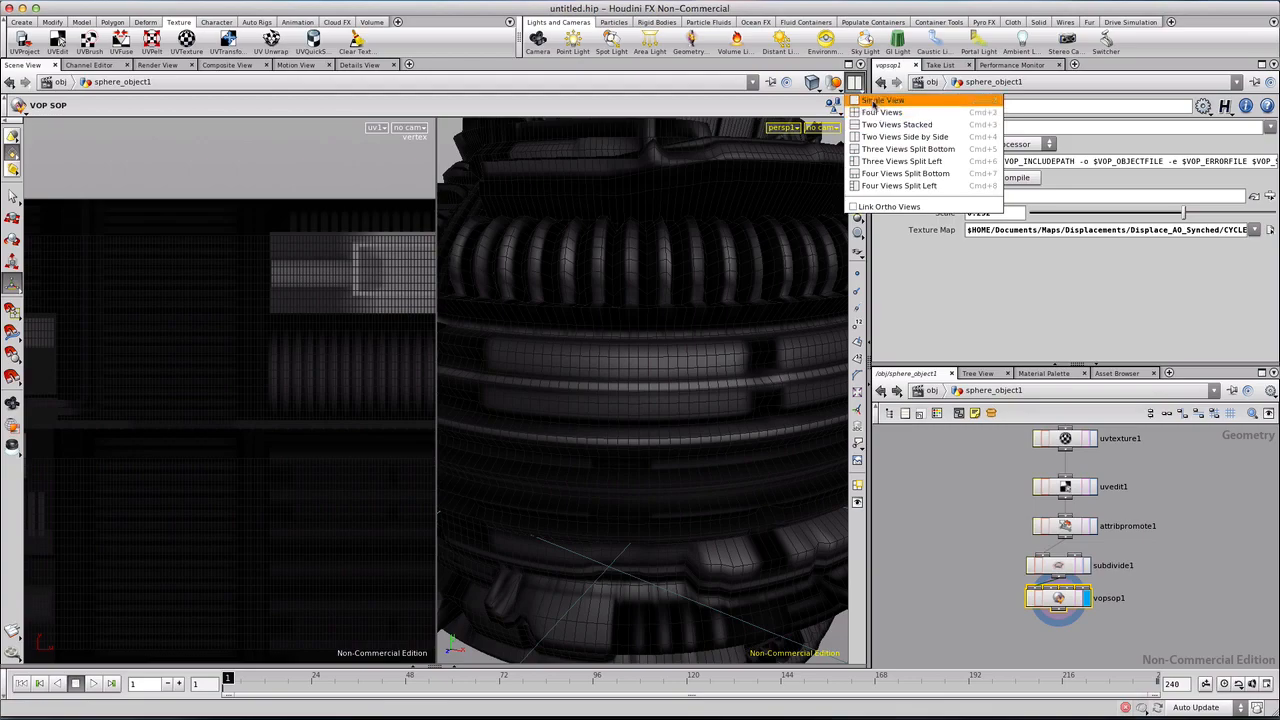
left_click(880, 101)
right_click_drag(563, 321, 486, 294, "alt")
left_click_drag(407, 322, 294, 374, "alt")
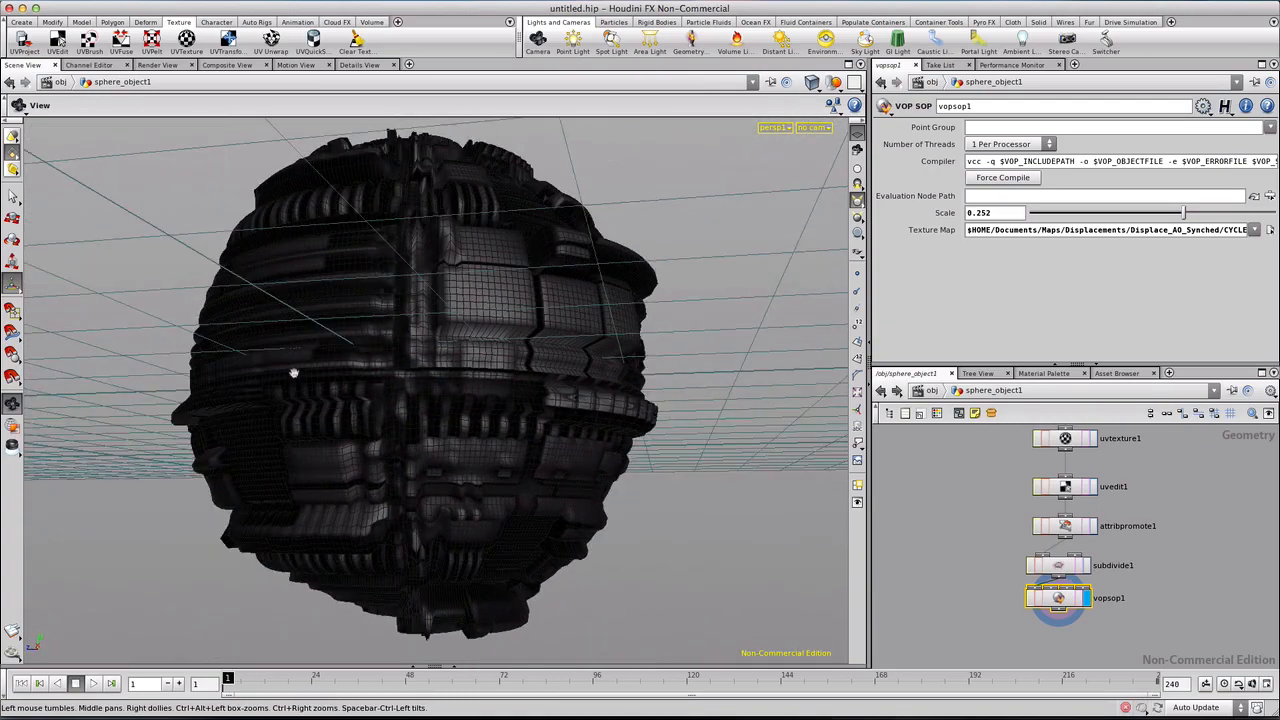